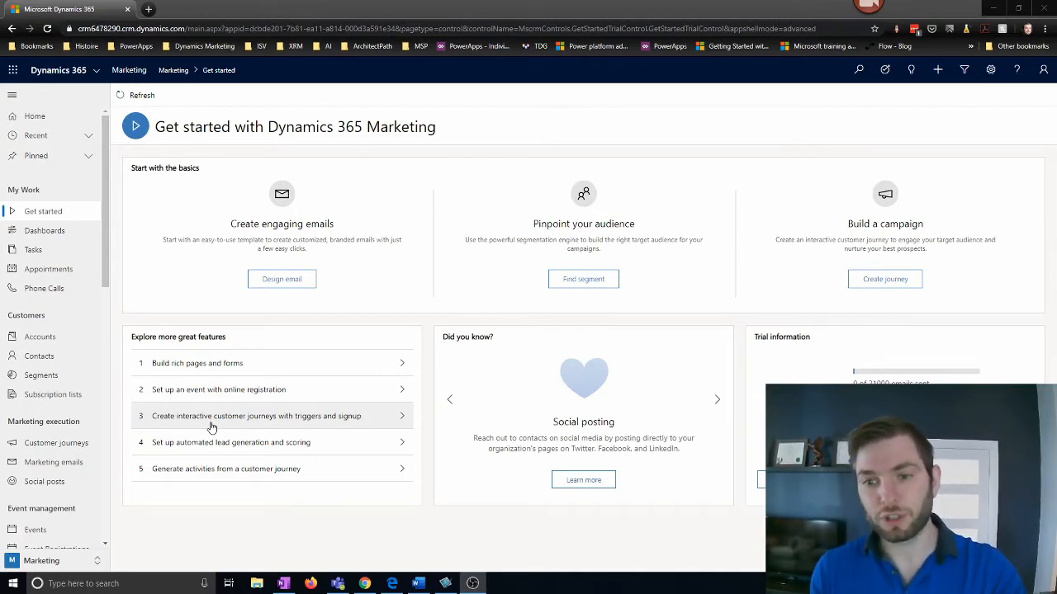
- Search the active contacts by the contact's first name and last initial, and open the Toronto contact's record
click(50, 358)
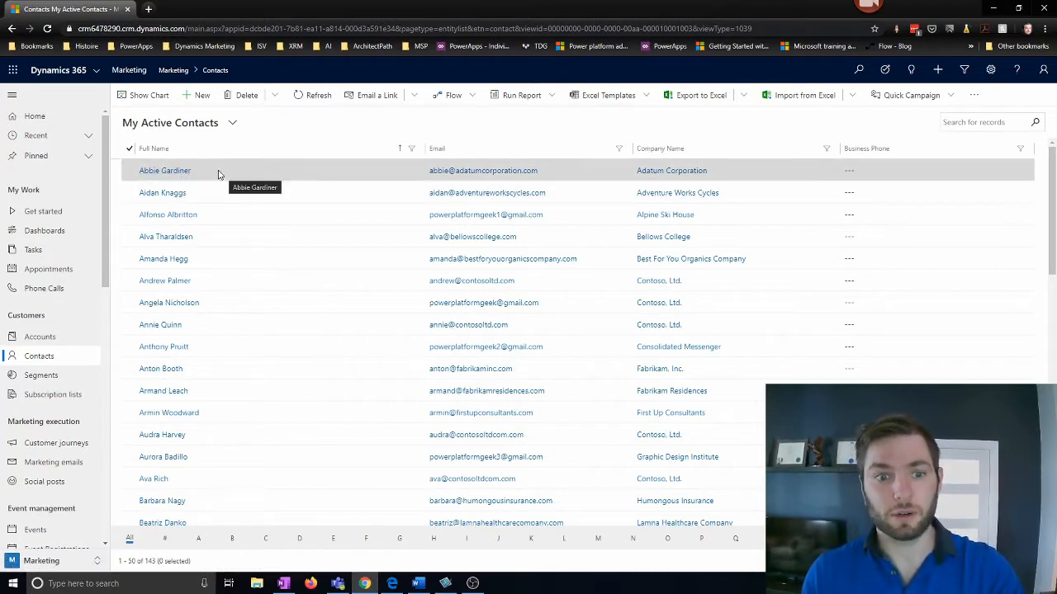
click(980, 121)
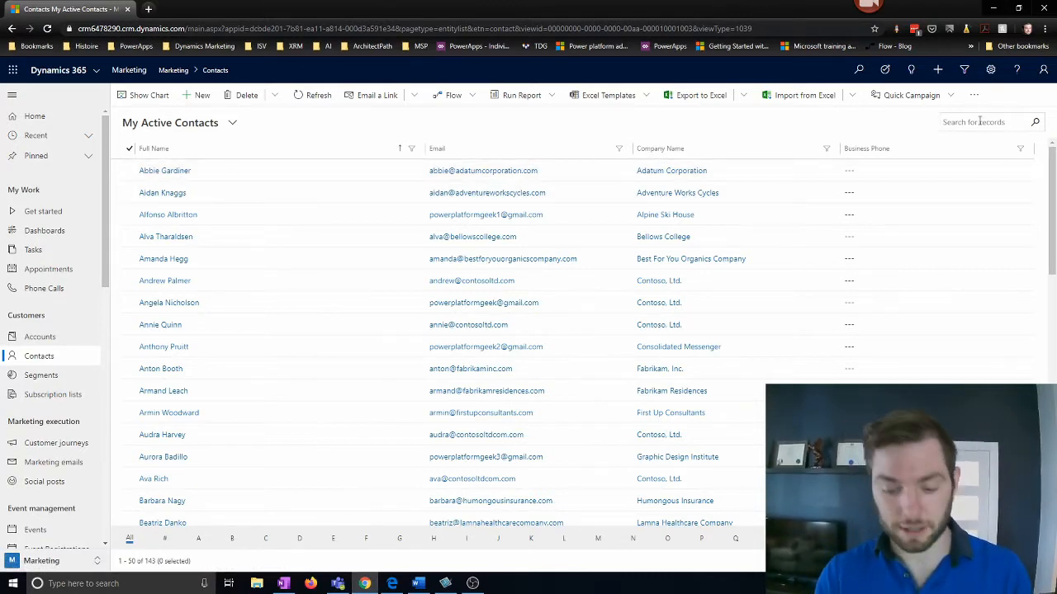
text(john)
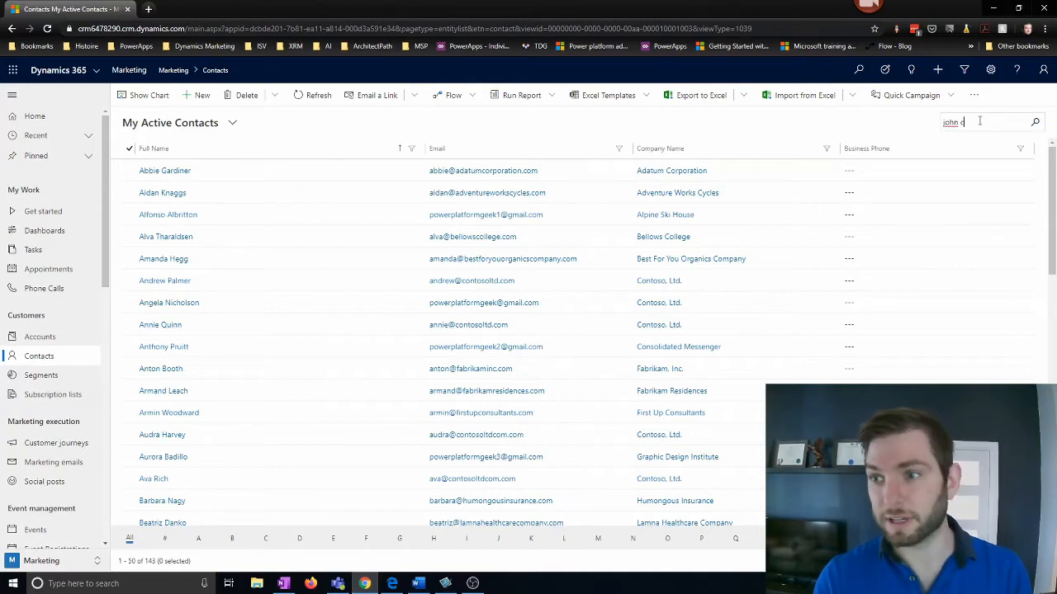
text( c)
key(BackSpace)
key(Return)
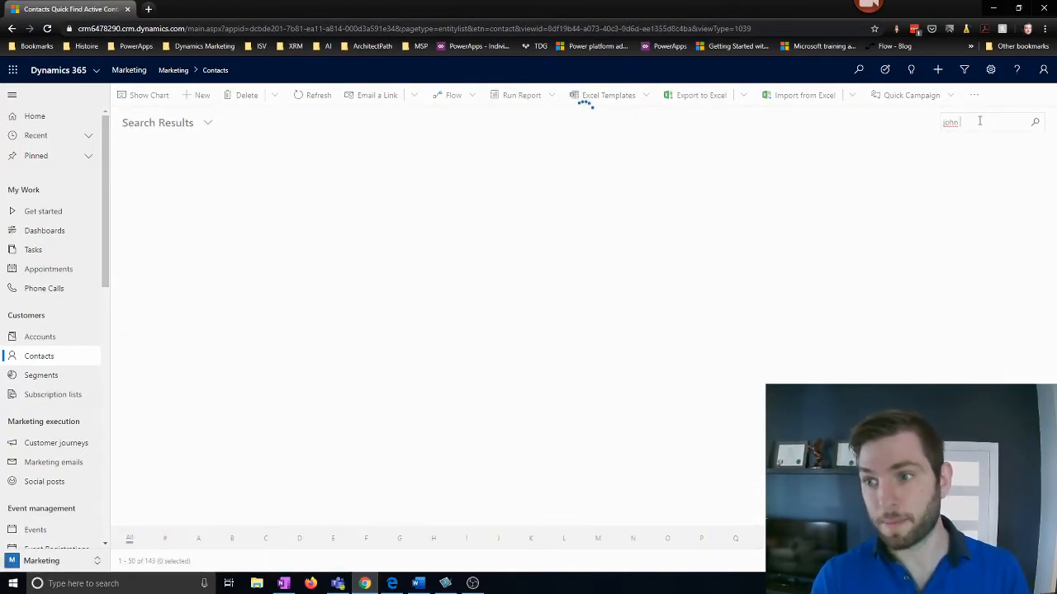
text(d)
key(Return)
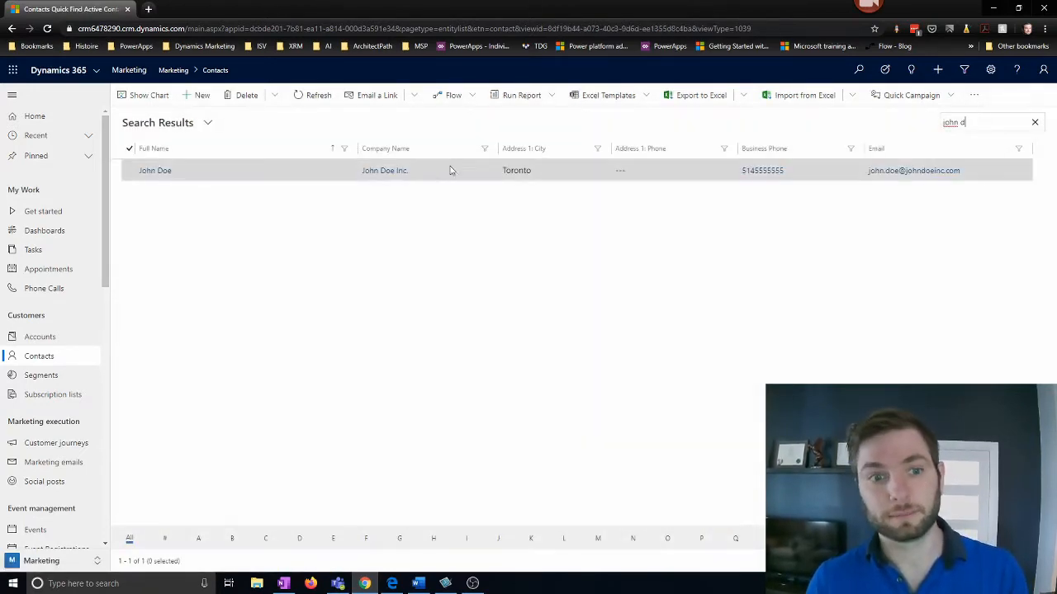
click(152, 174)
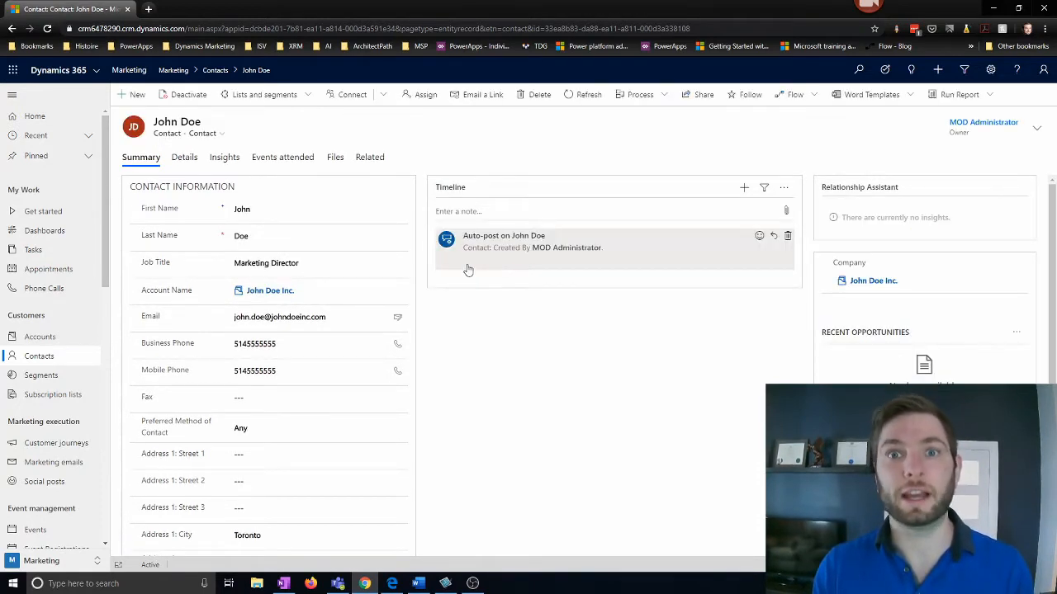
- Review the contact's personal and marketing details, and the contact and address information in the summary
click(187, 158)
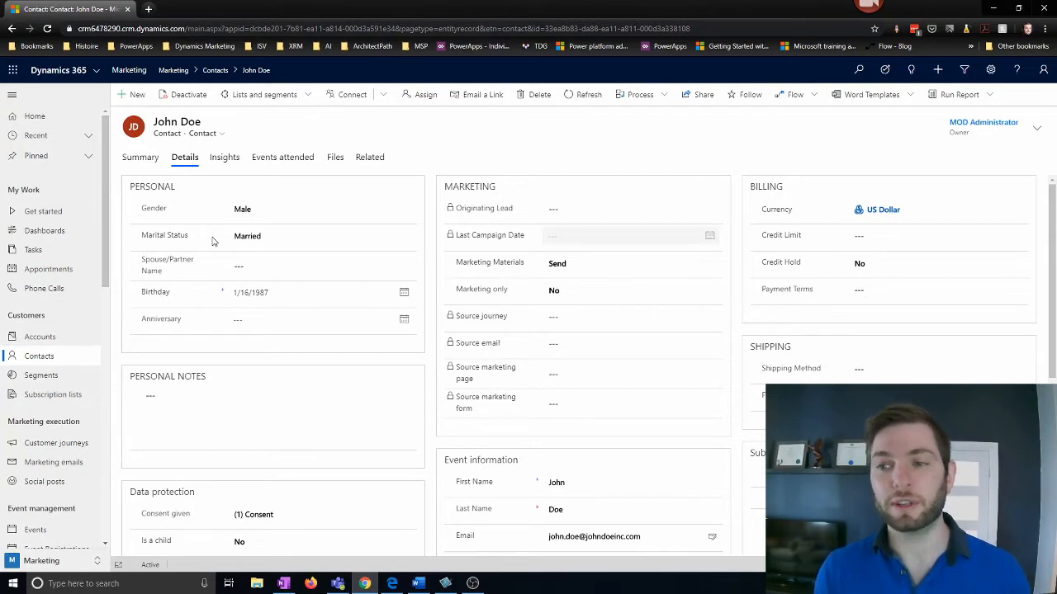
click(145, 165)
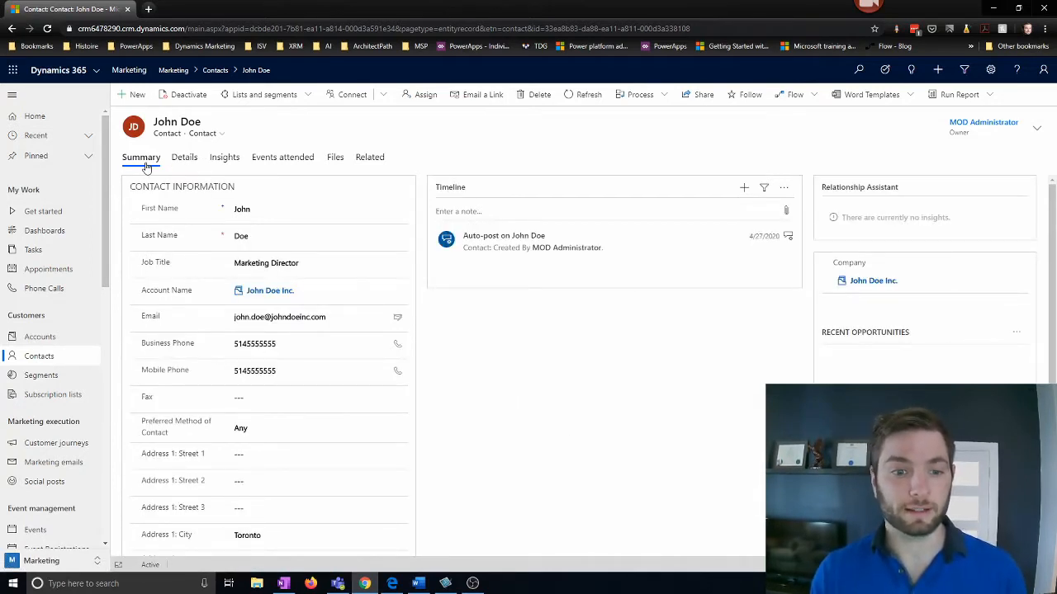
scroll(181, 474, down, 2)
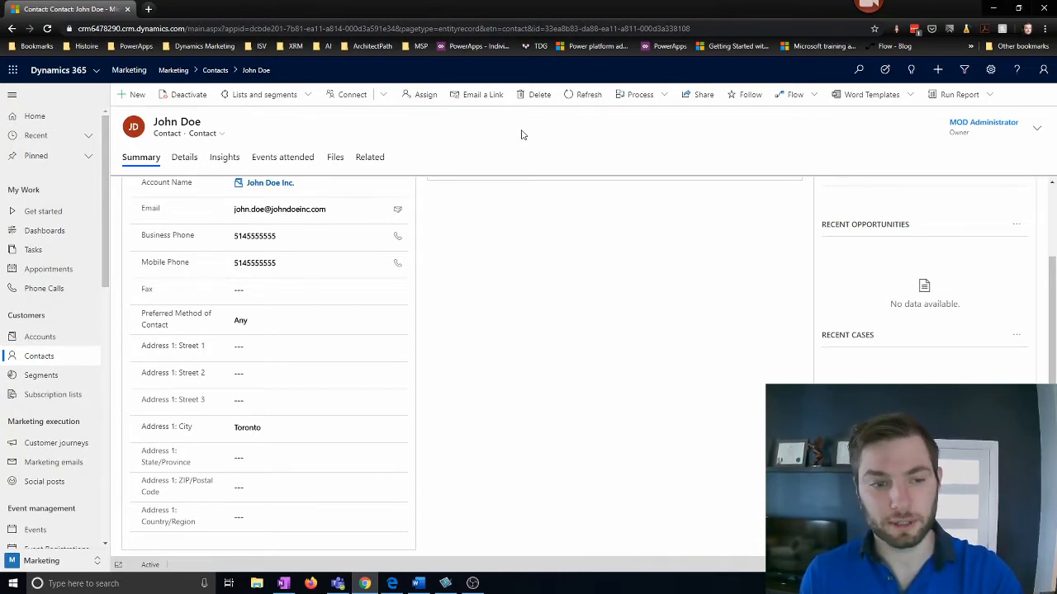
- Create and save a new static segment named "Contact from Montreal"
scroll(107, 265, down, 5)
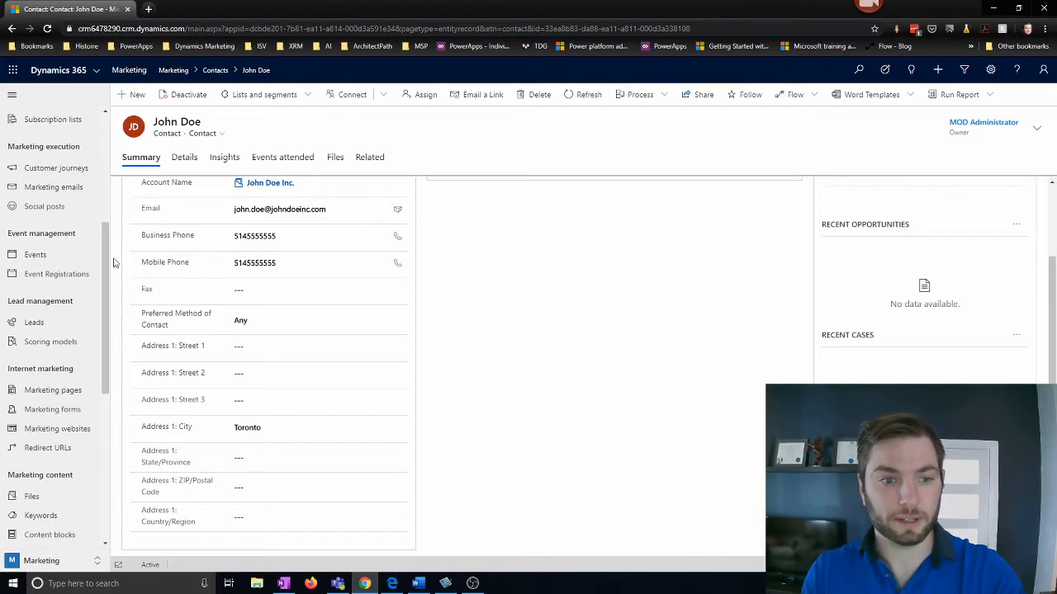
scroll(105, 257, up, 1)
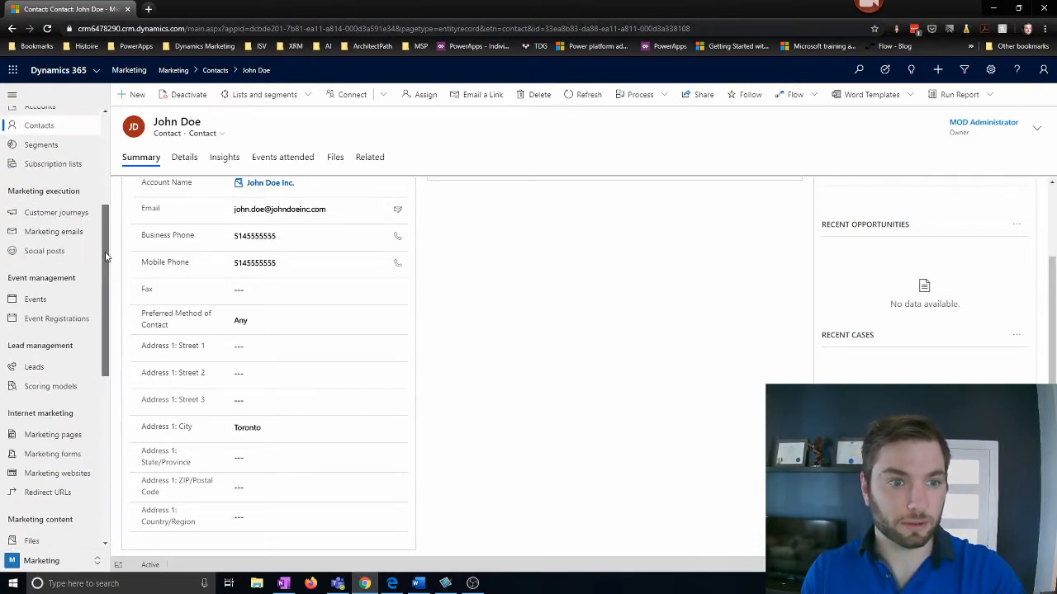
scroll(106, 257, up, 3)
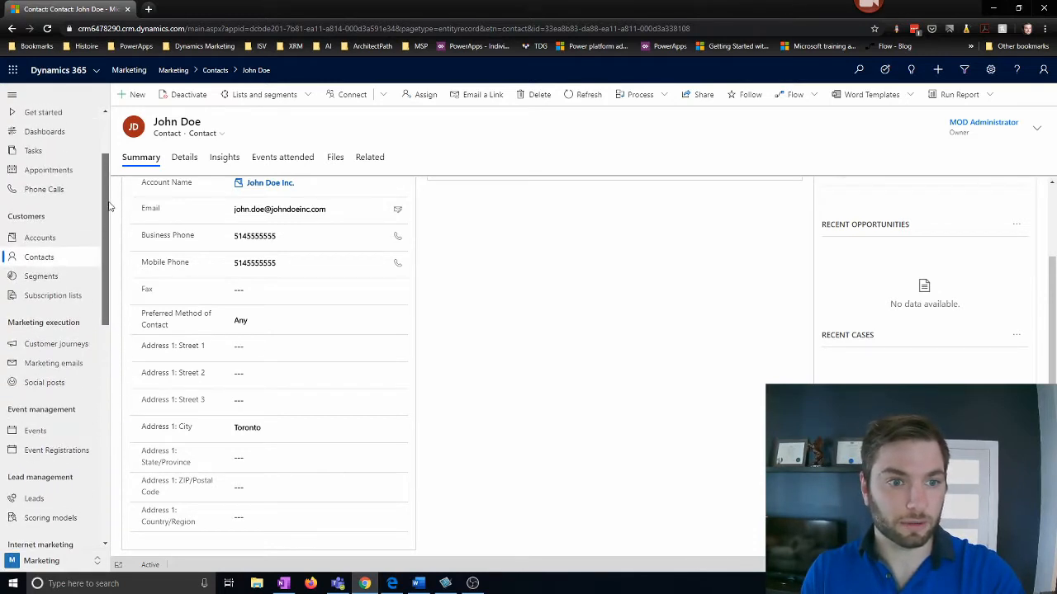
click(41, 277)
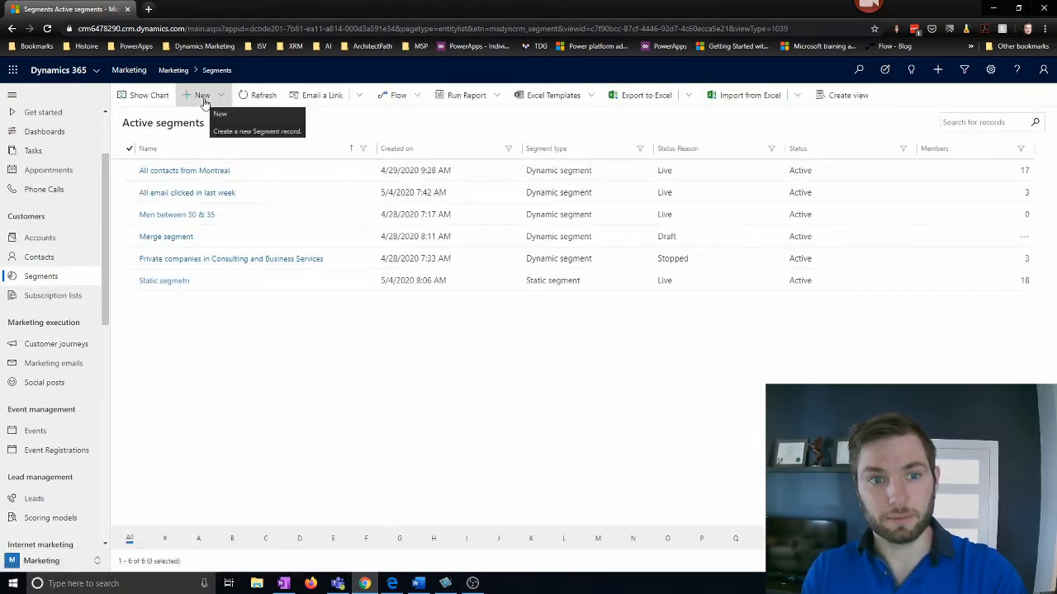
click(204, 97)
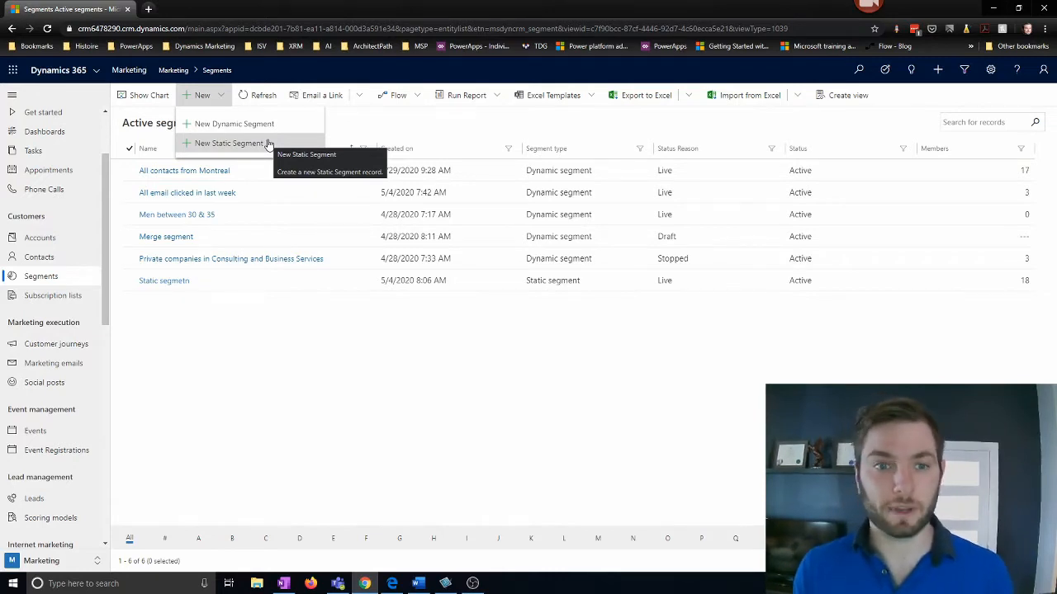
click(251, 152)
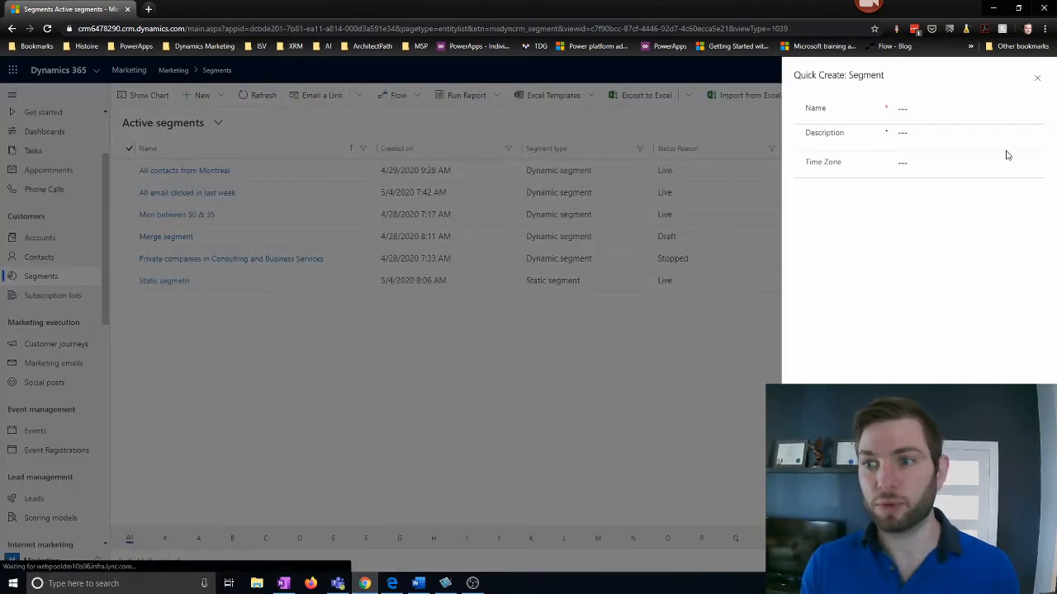
click(977, 109)
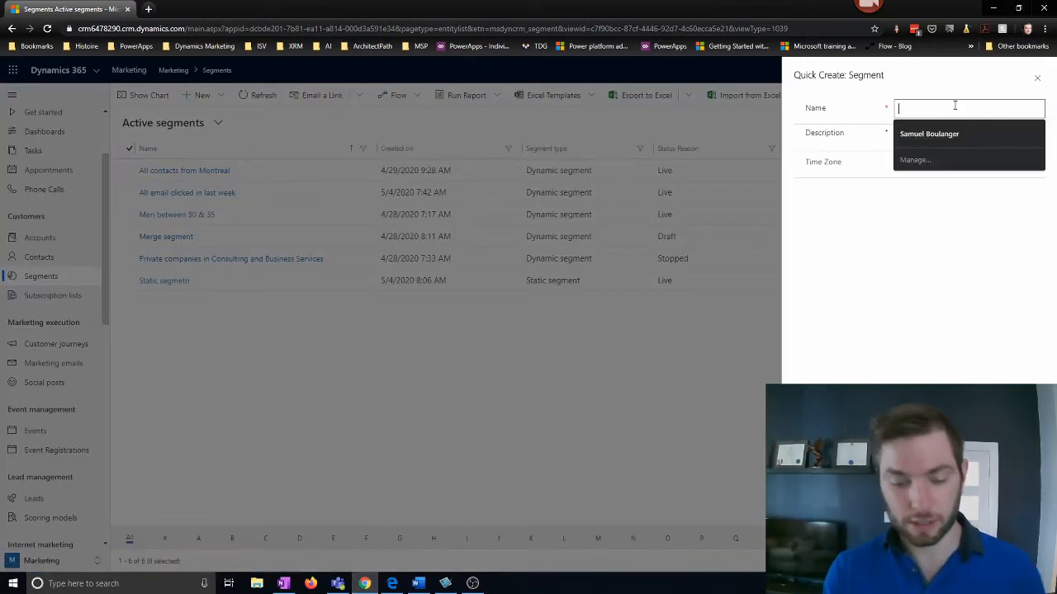
text(Contact f)
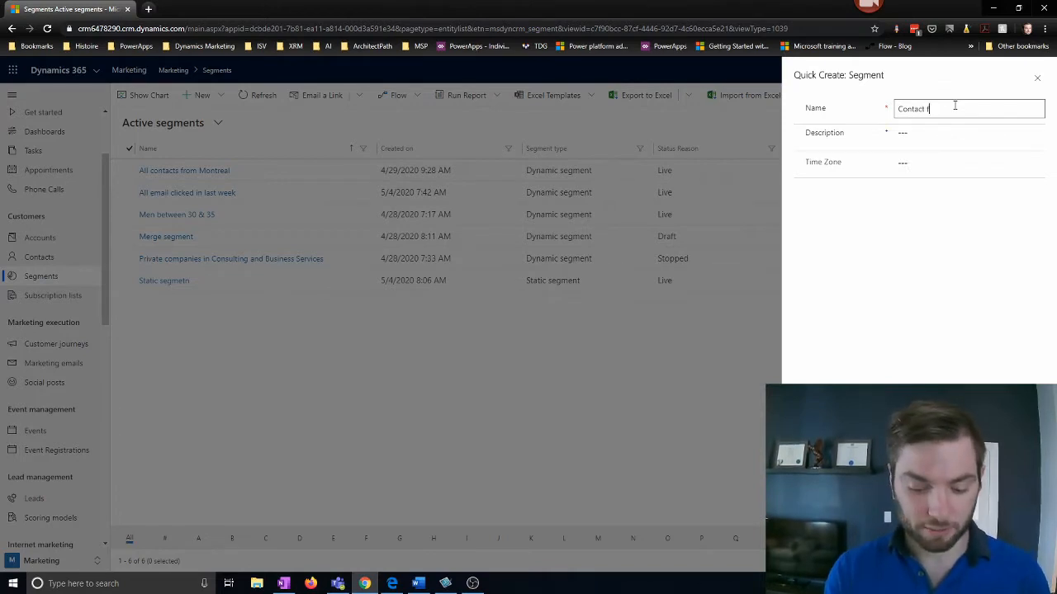
text(rom Montreal)
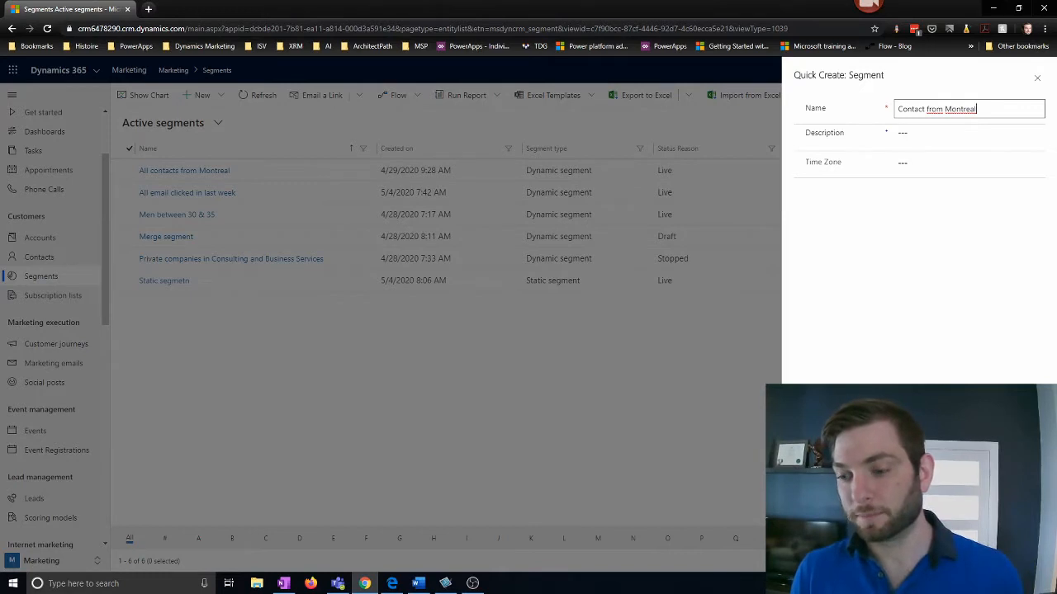
key(ctrl+s)
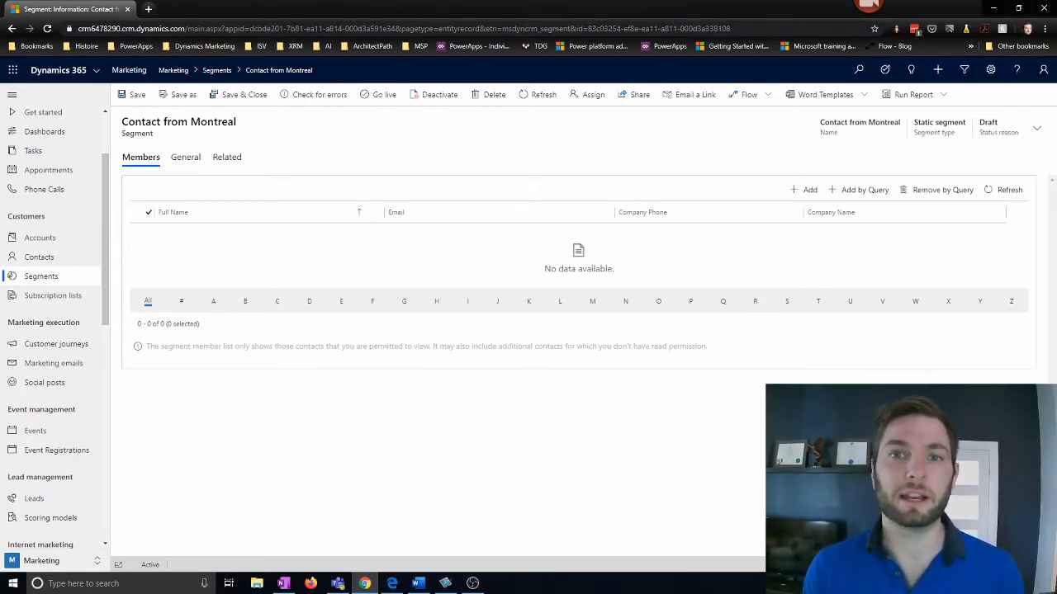
- Add two existing contacts as segment members: one looked up by full name, and the Alpine Ski House contact looked up with "al"
click(806, 191)
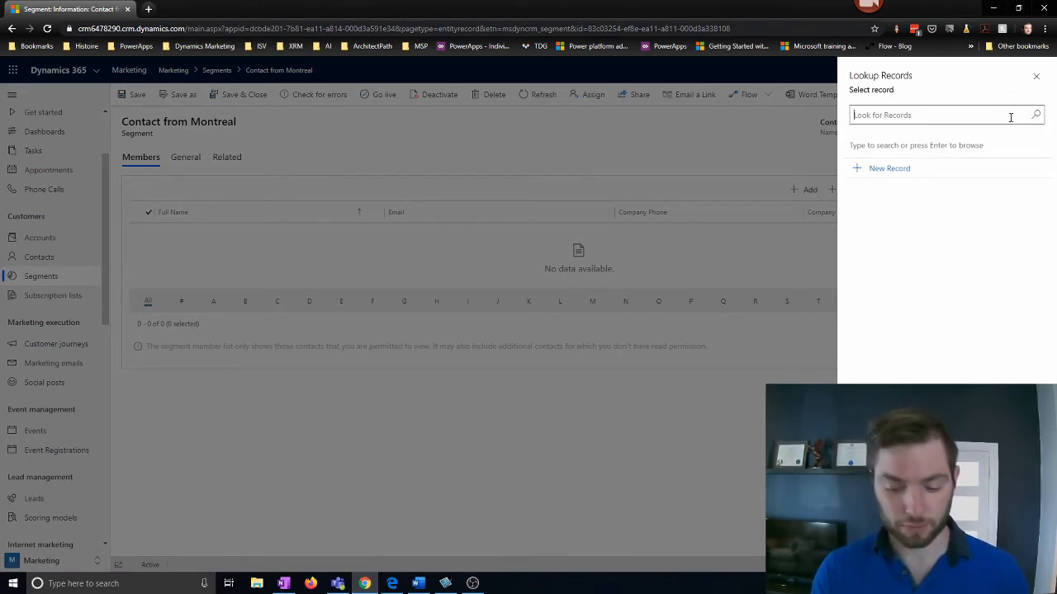
text(john doe)
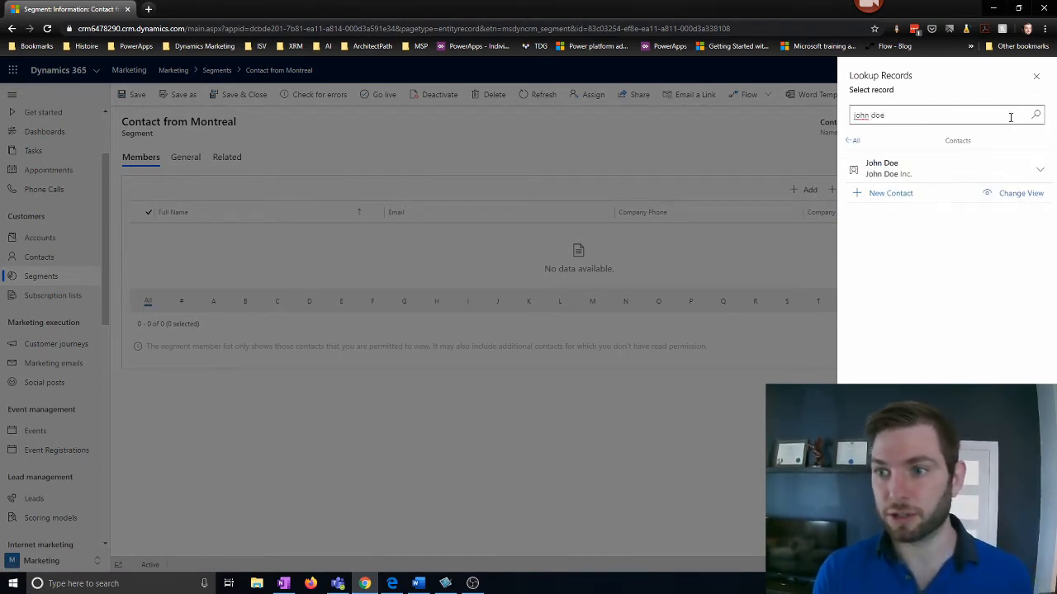
click(960, 173)
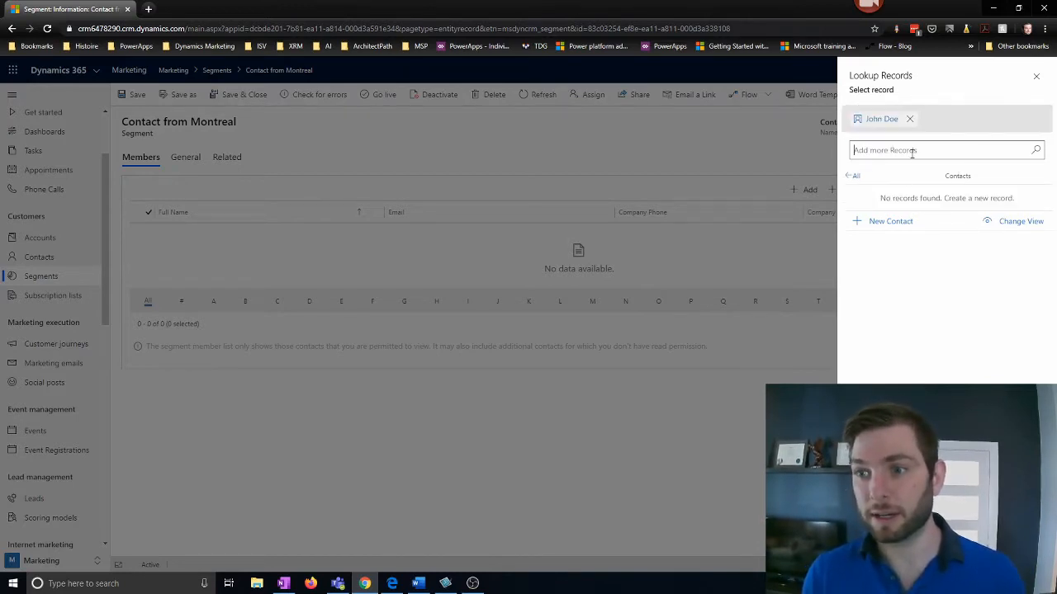
click(916, 149)
text(a)
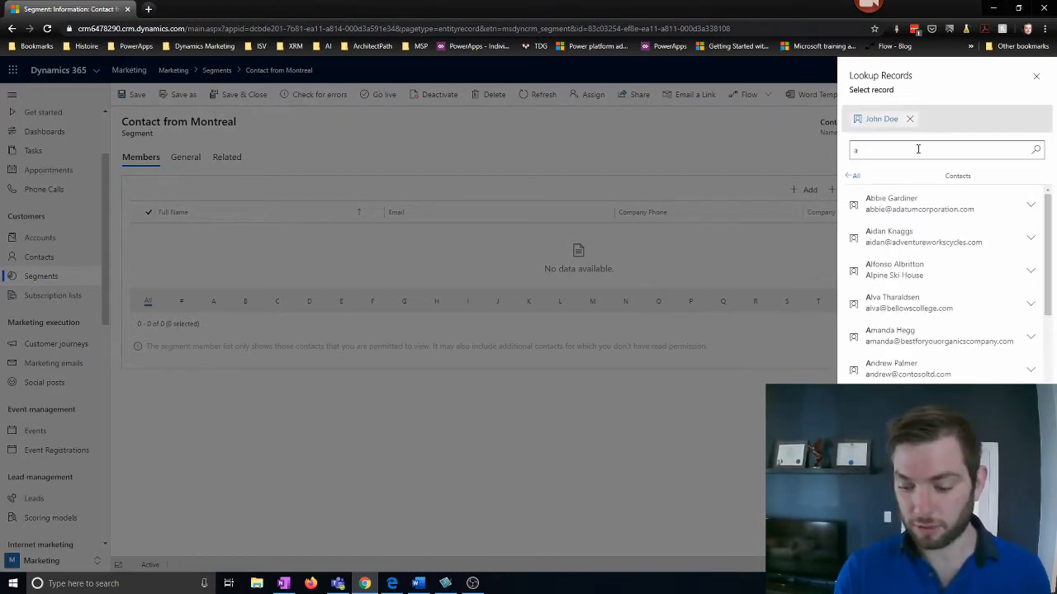
text(l)
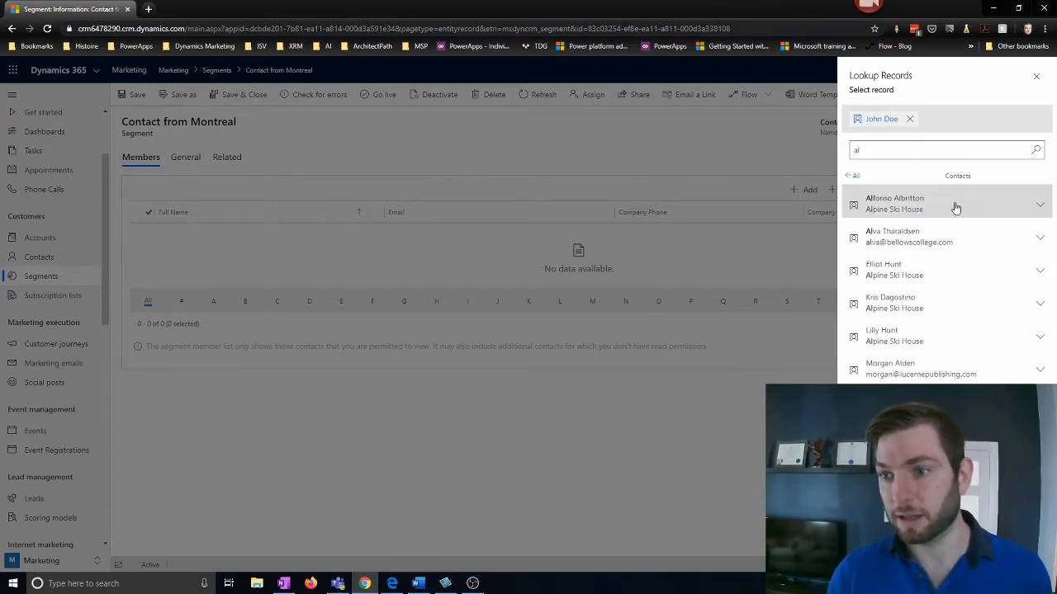
click(946, 210)
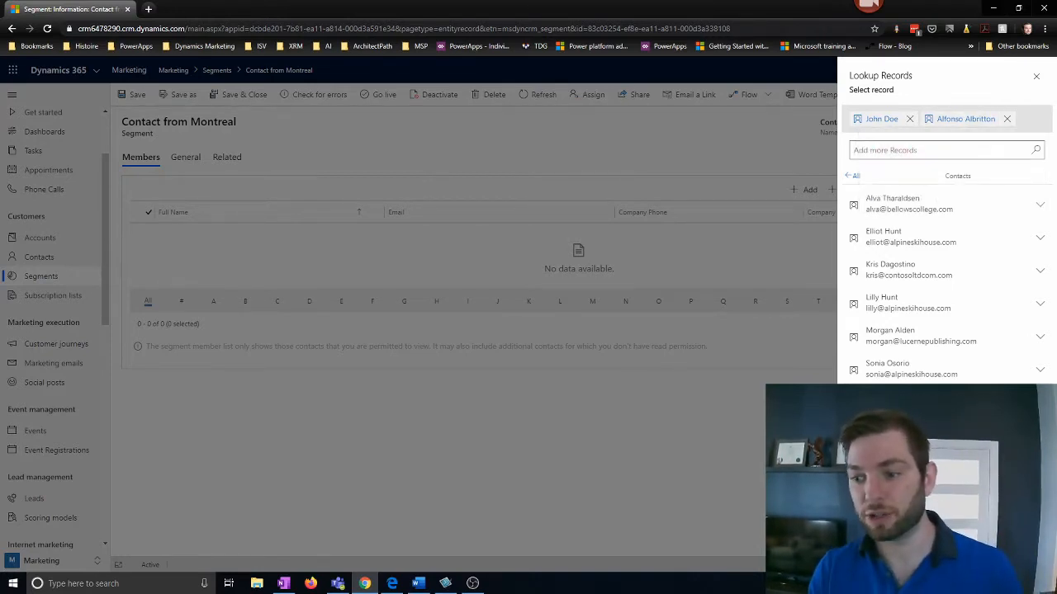
click(960, 556)
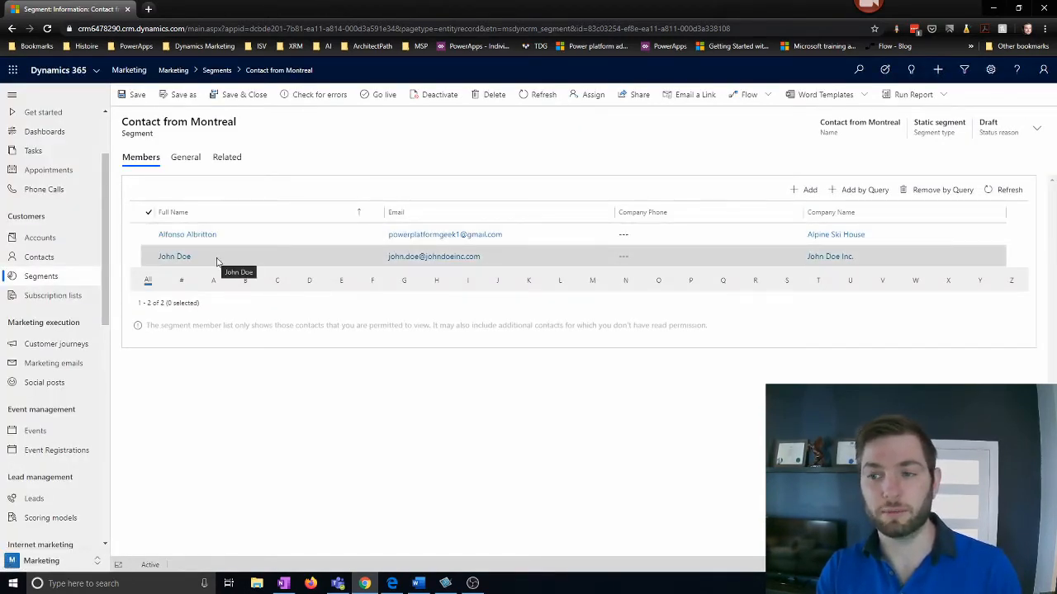
- Select the Alpine Ski House member to view the removal command, and deselect it
click(945, 237)
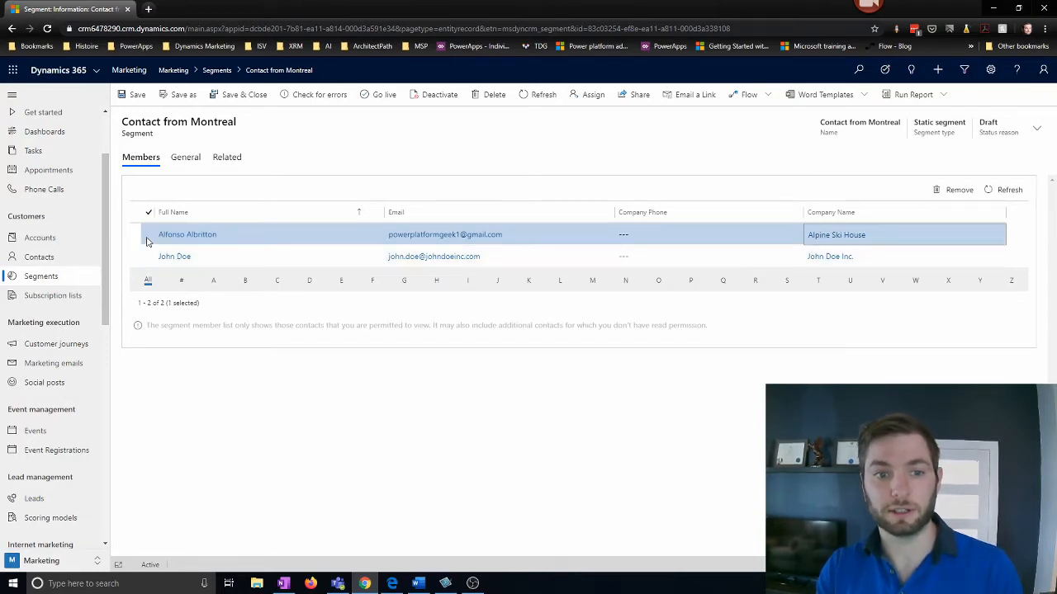
click(147, 240)
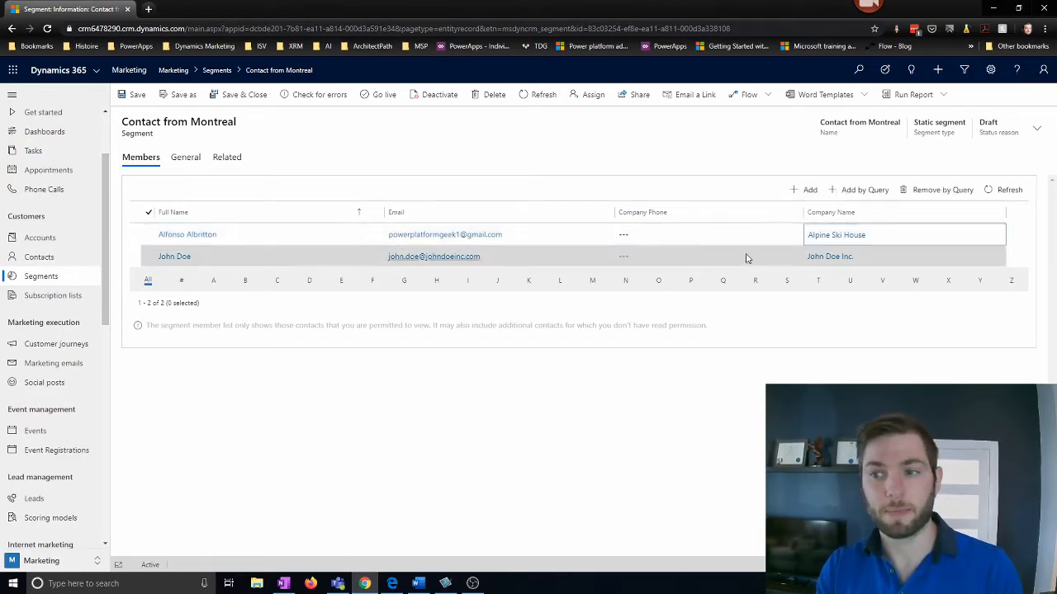
- Examine the contact attributes available for adding segment members by query, and close the query builder without adding any
click(864, 190)
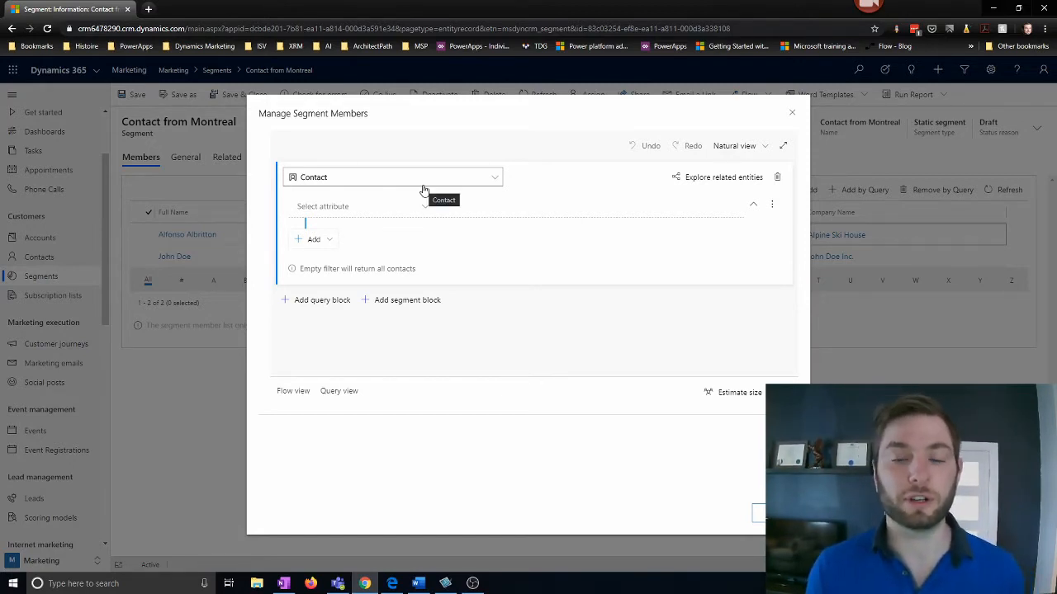
click(407, 215)
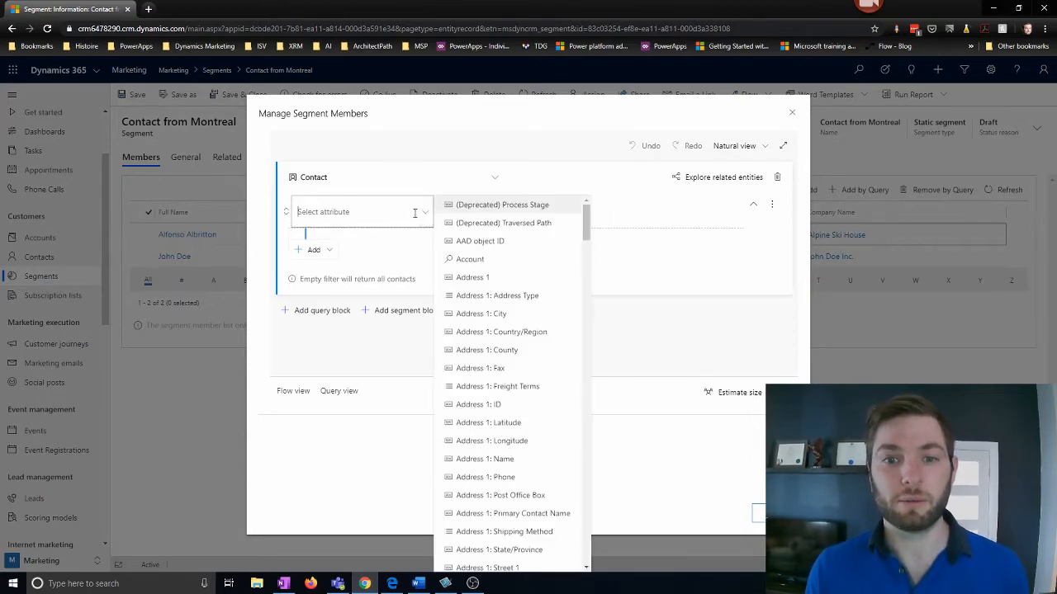
drag(587, 223, 591, 356)
scroll(591, 407, down, 5)
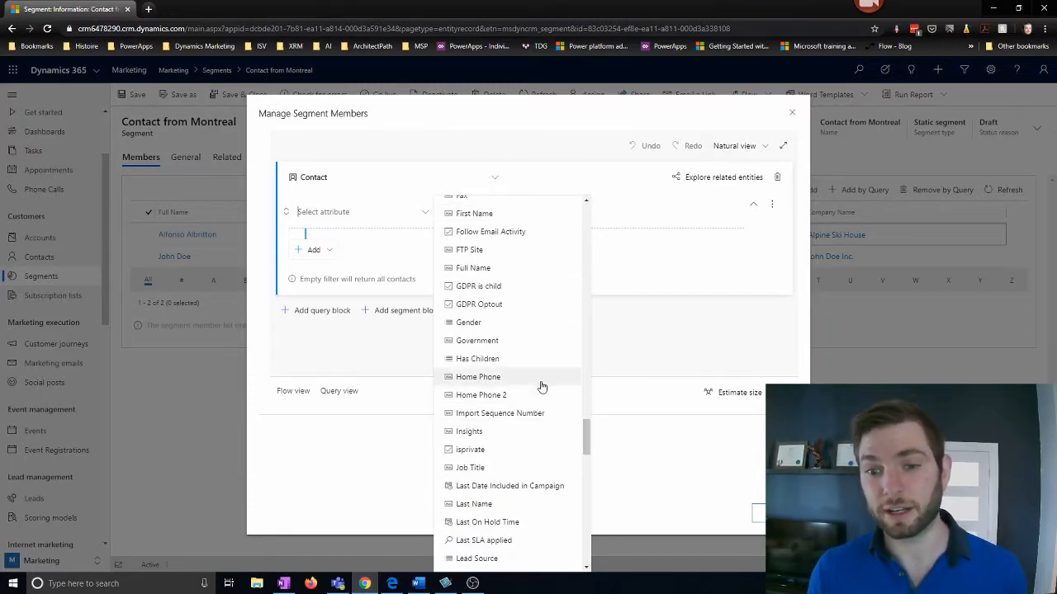
scroll(542, 394, down, 5)
scroll(542, 394, down, 10)
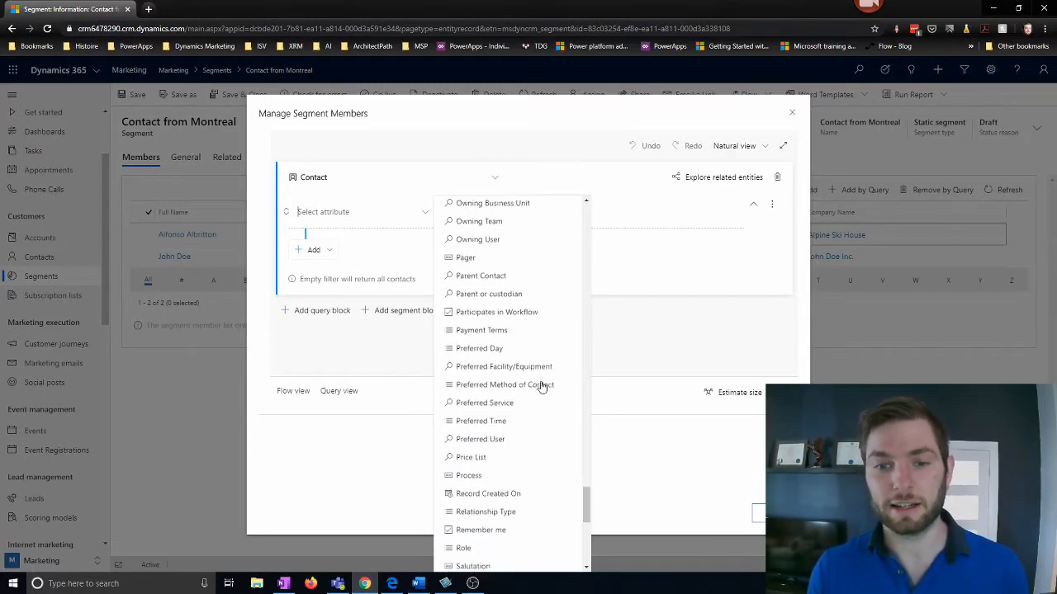
click(651, 325)
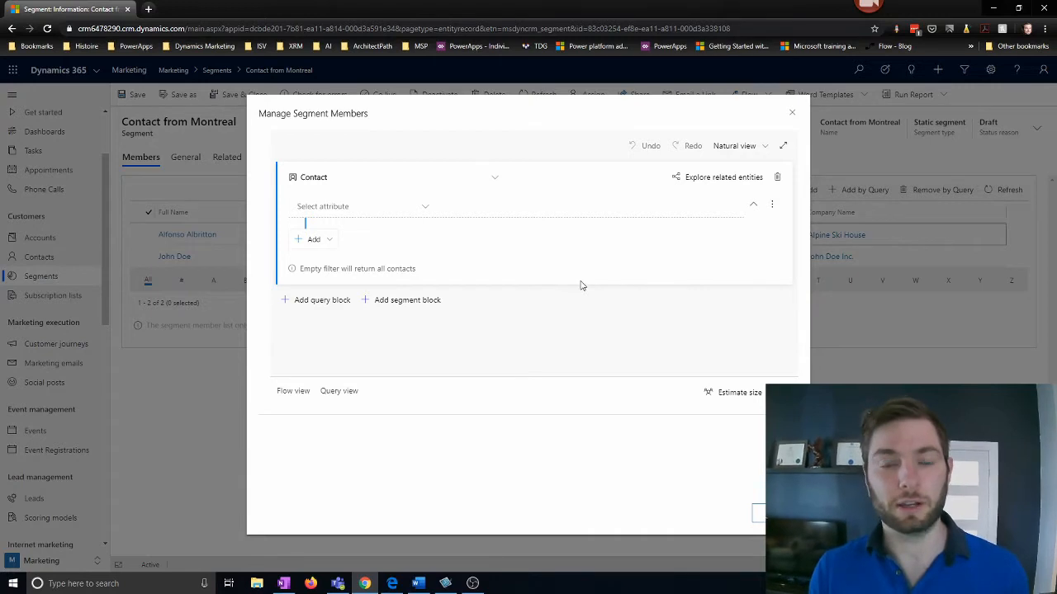
click(794, 115)
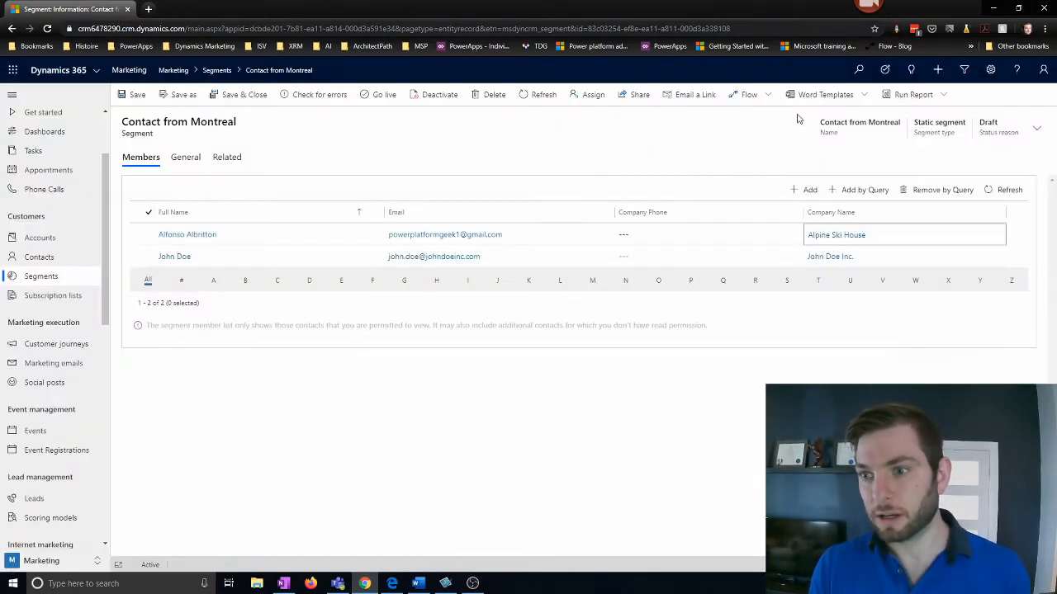
- View the query builder for removing members from the static segment, and close it without removing any
click(925, 196)
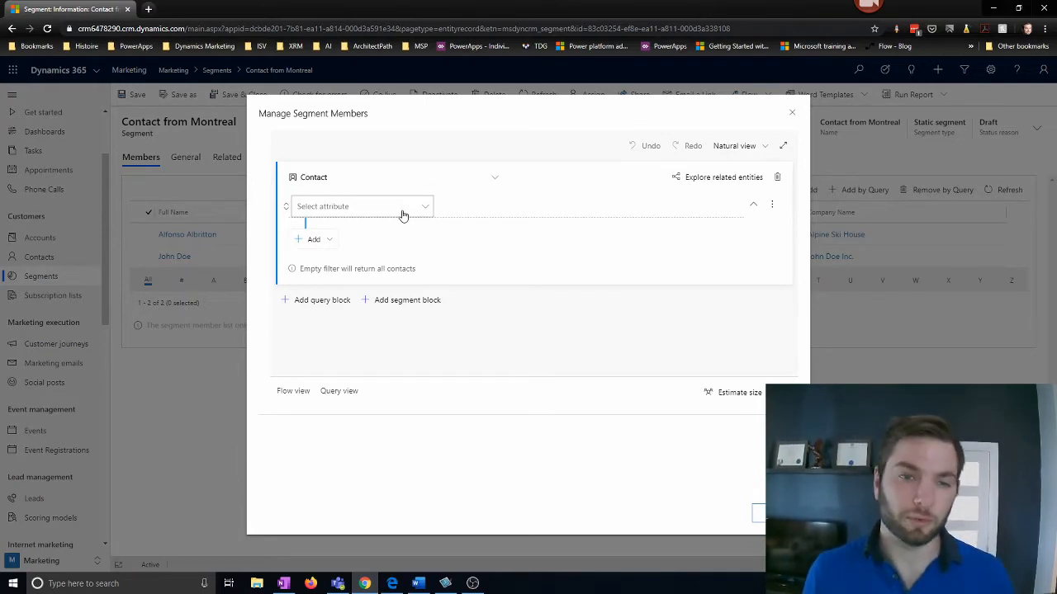
click(791, 115)
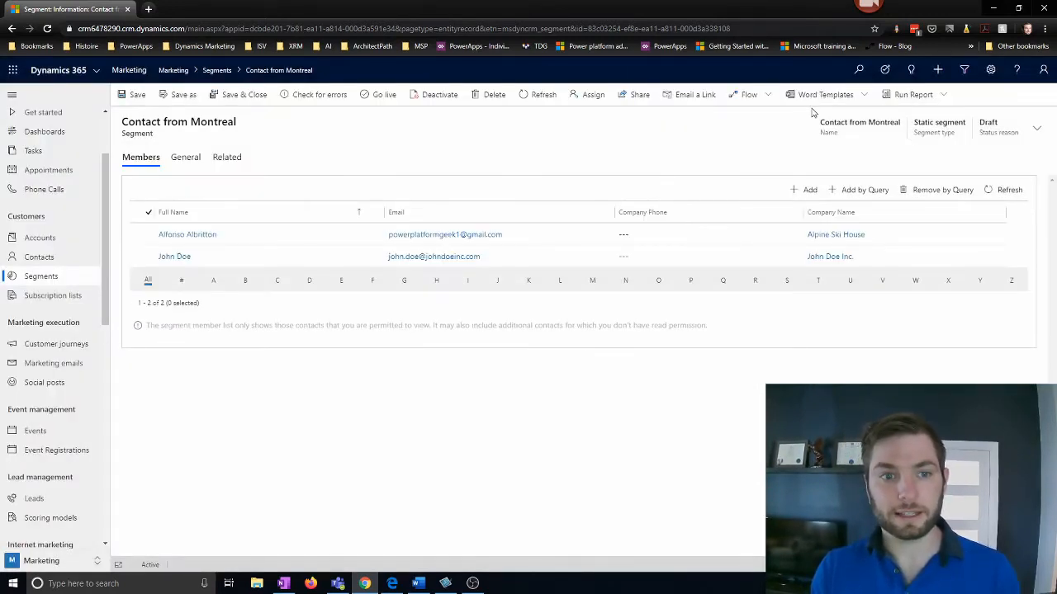
- Return to the list of active segments and start a new dynamic segment
click(84, 281)
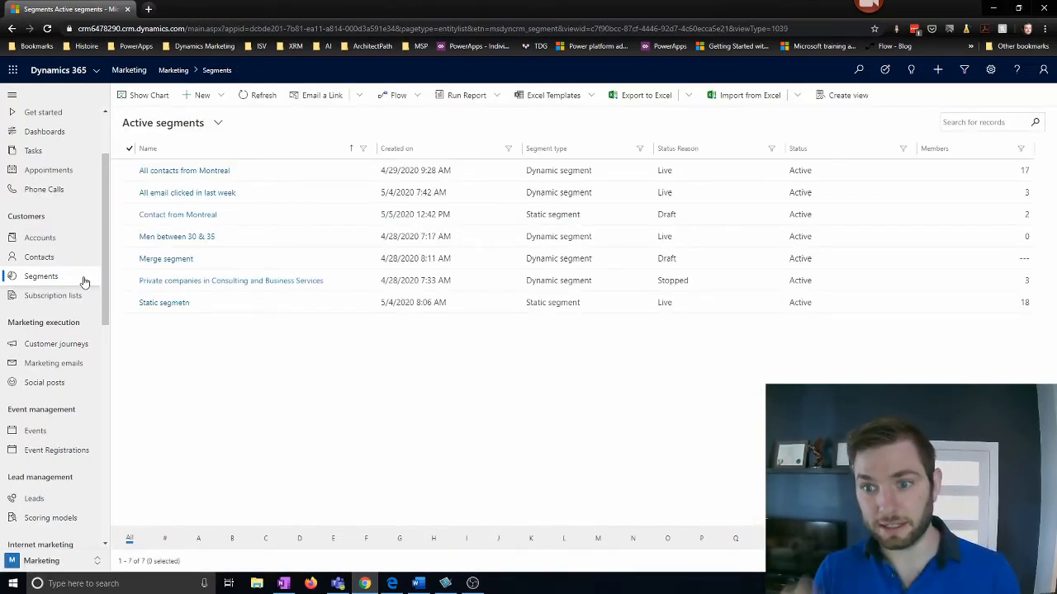
click(222, 104)
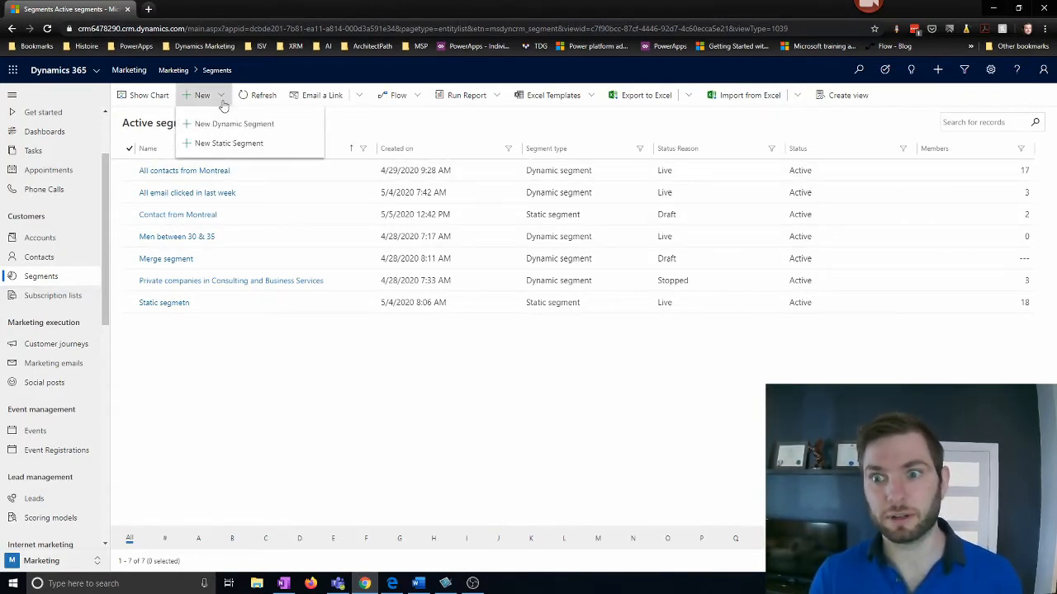
click(261, 134)
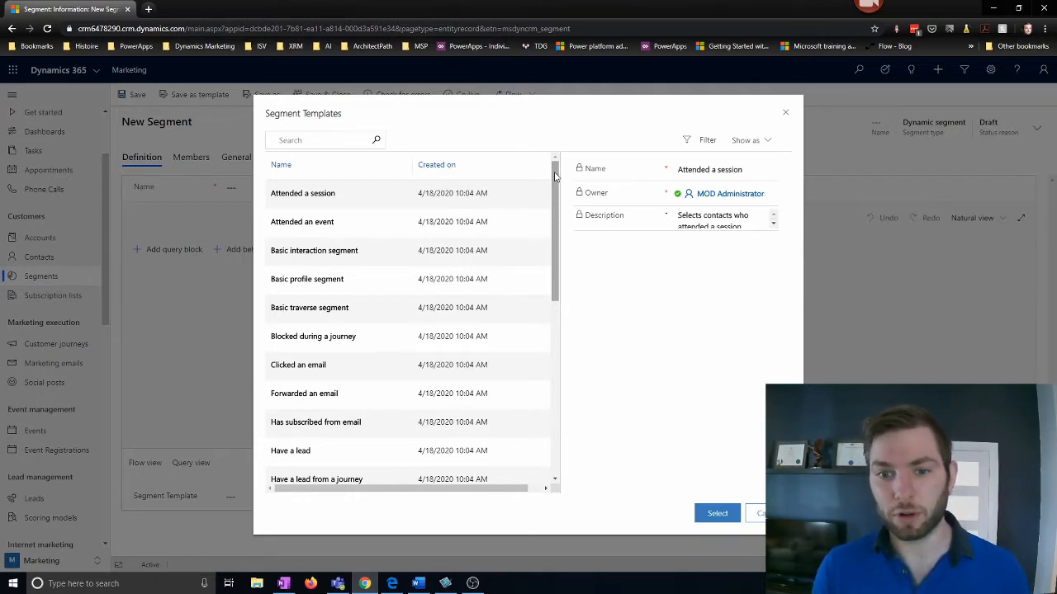
- Look through the segment templates, including Attended a session and Attended an event, and dismiss them to start from a blank segment
click(385, 202)
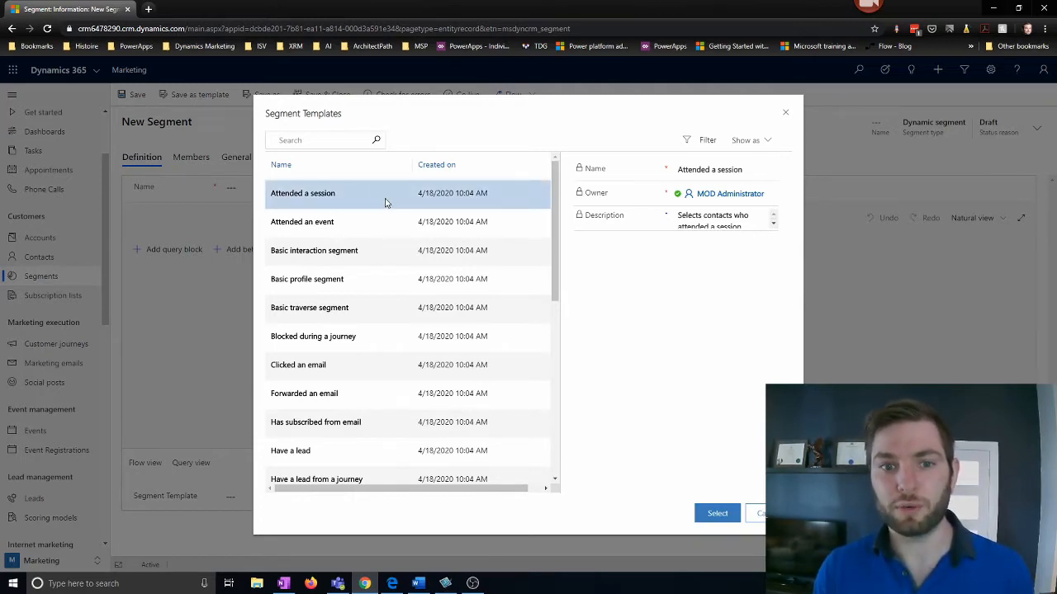
click(347, 228)
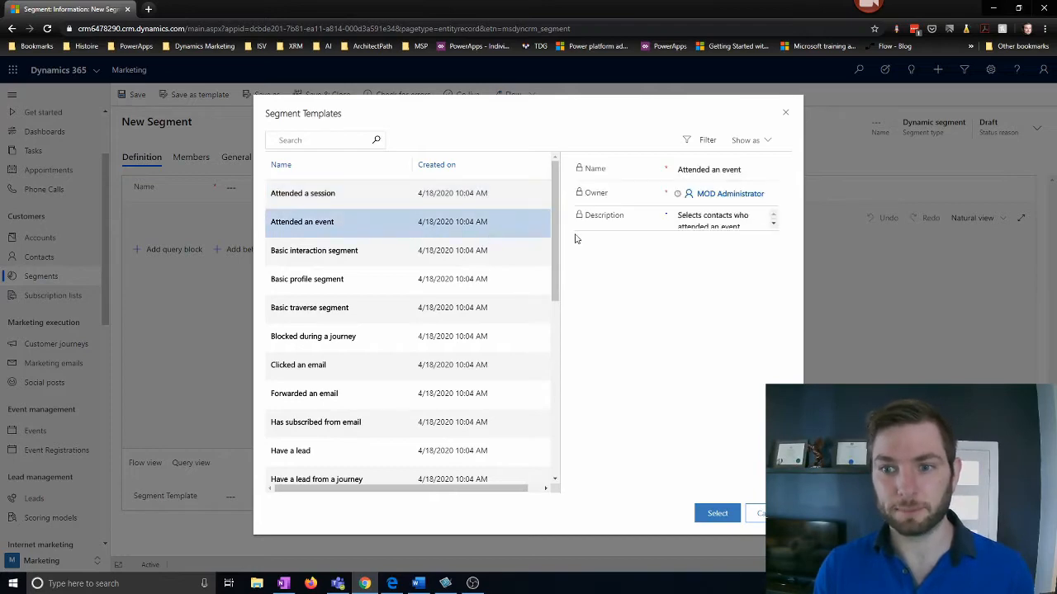
scroll(560, 247, down, 3)
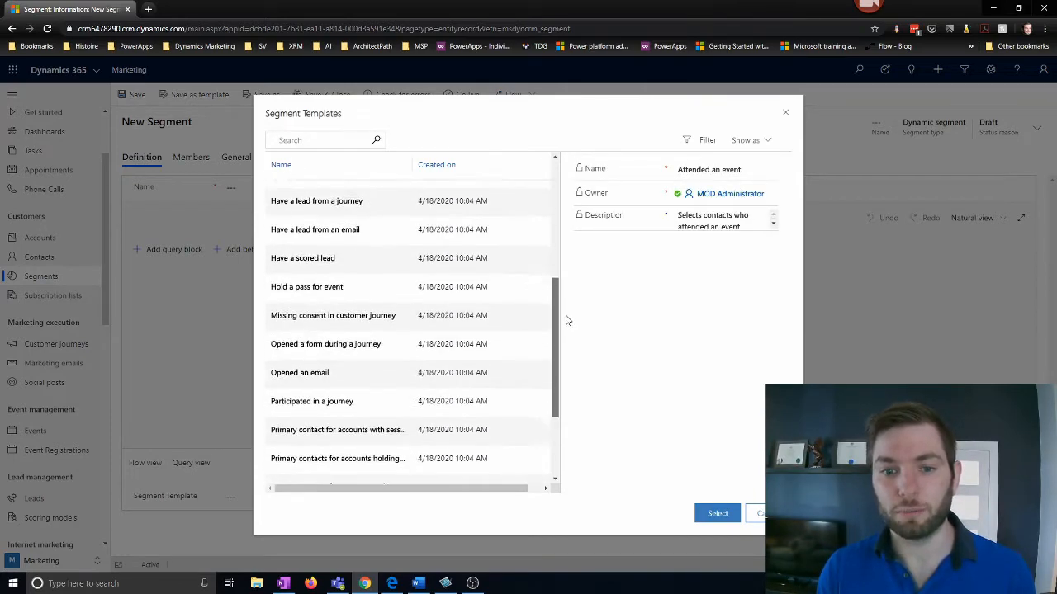
scroll(566, 320, down, 2)
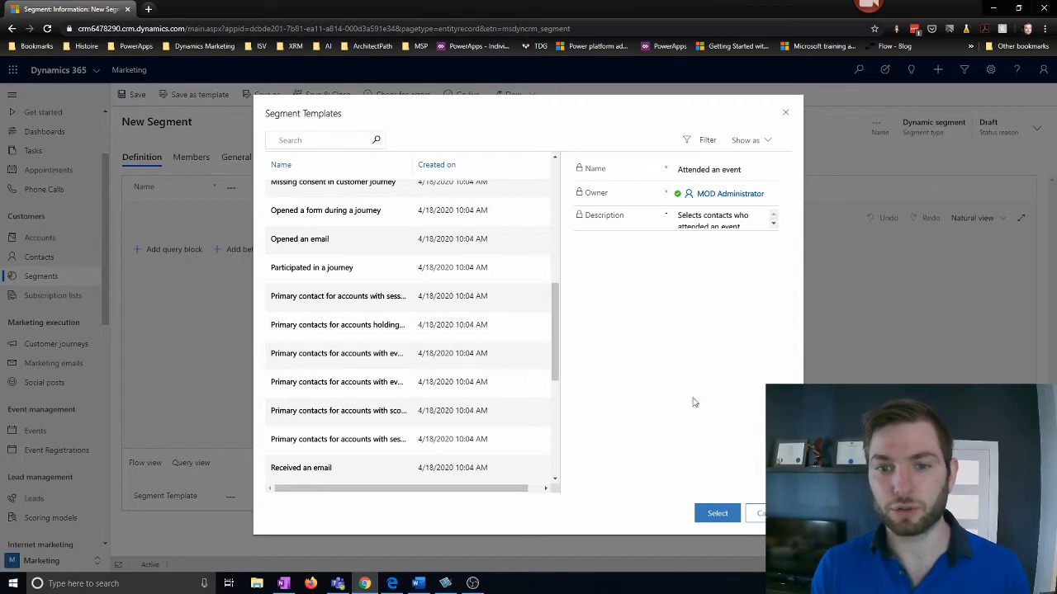
click(762, 513)
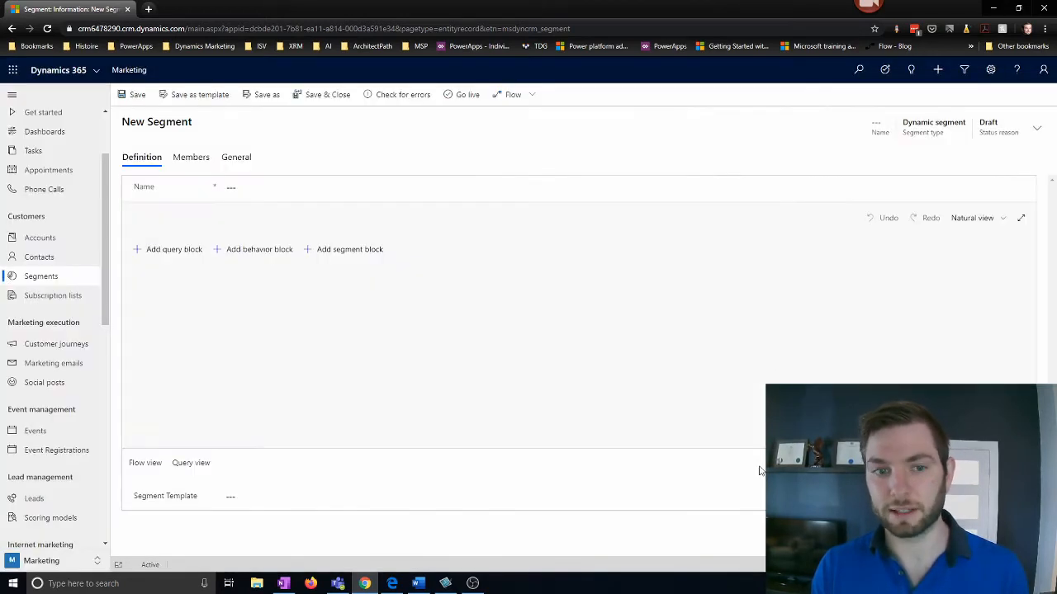
- Name the dynamic segment "Male between 30 & 35 from Montreal & Redmond" and save it
click(265, 190)
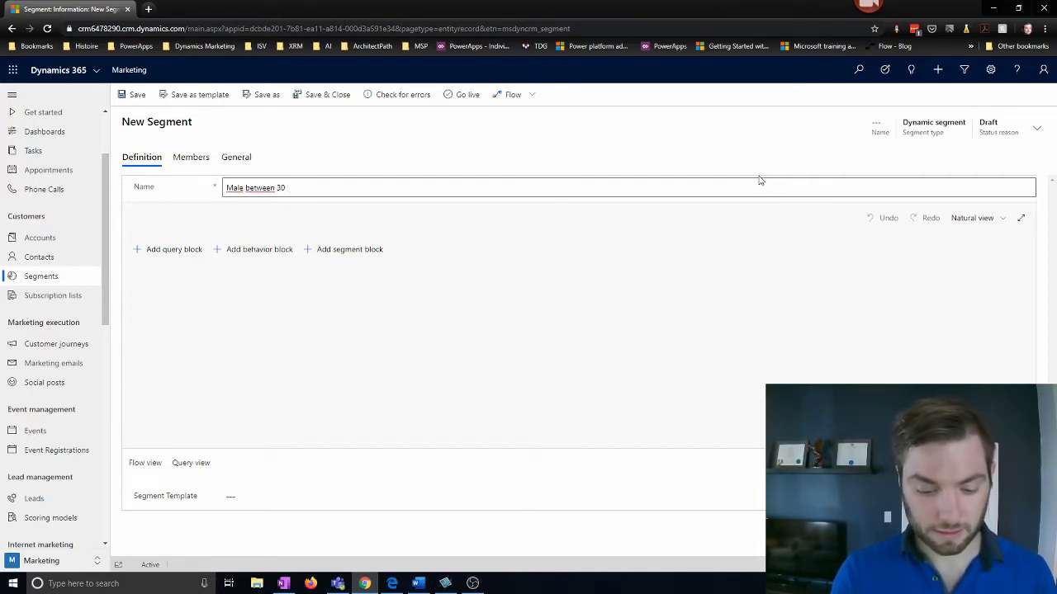
text(& 35 )
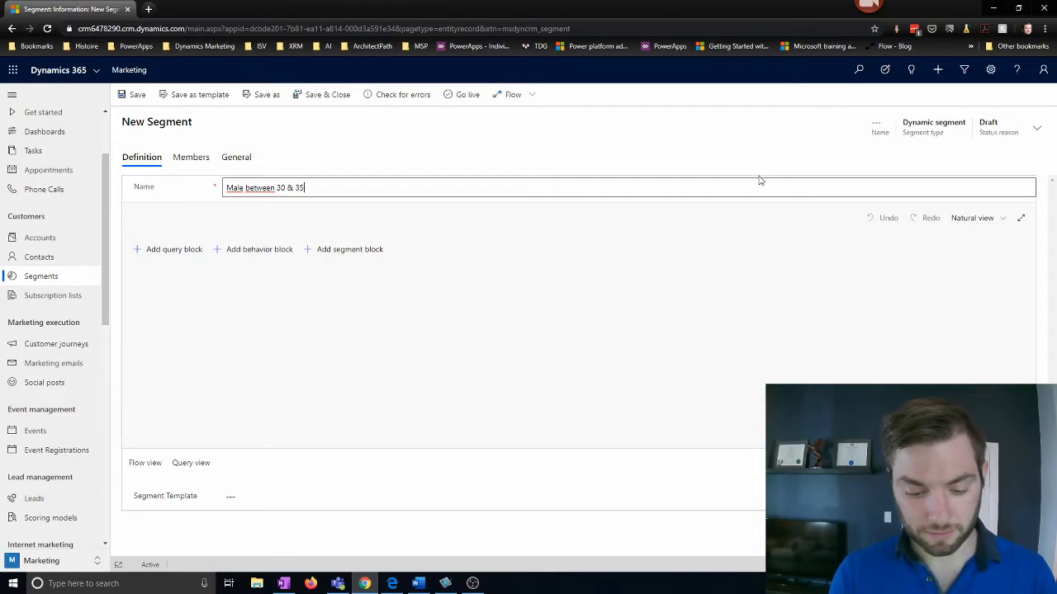
text(from Montr)
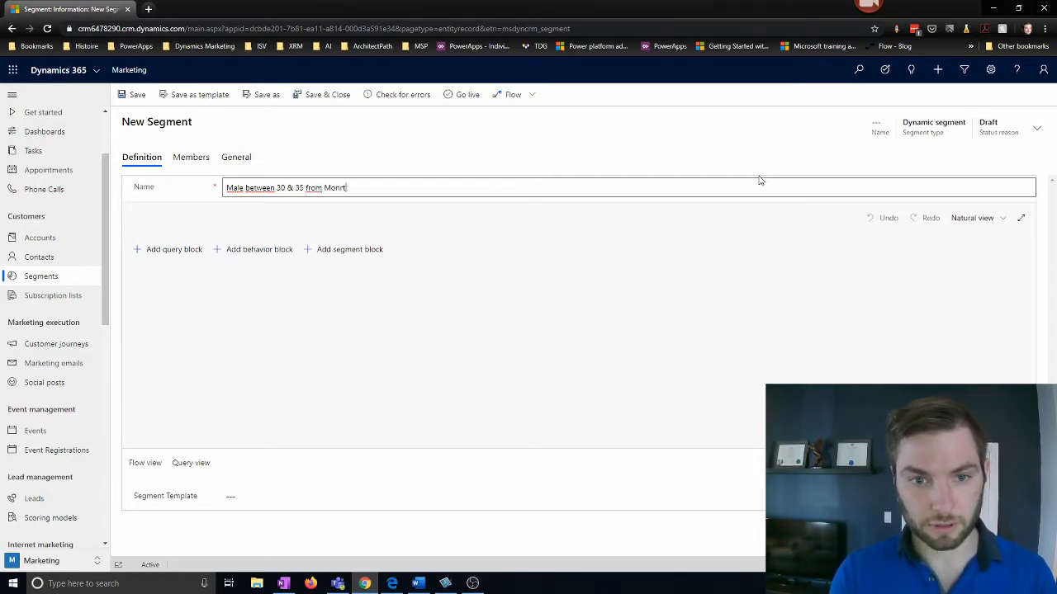
text(eal & Redmond)
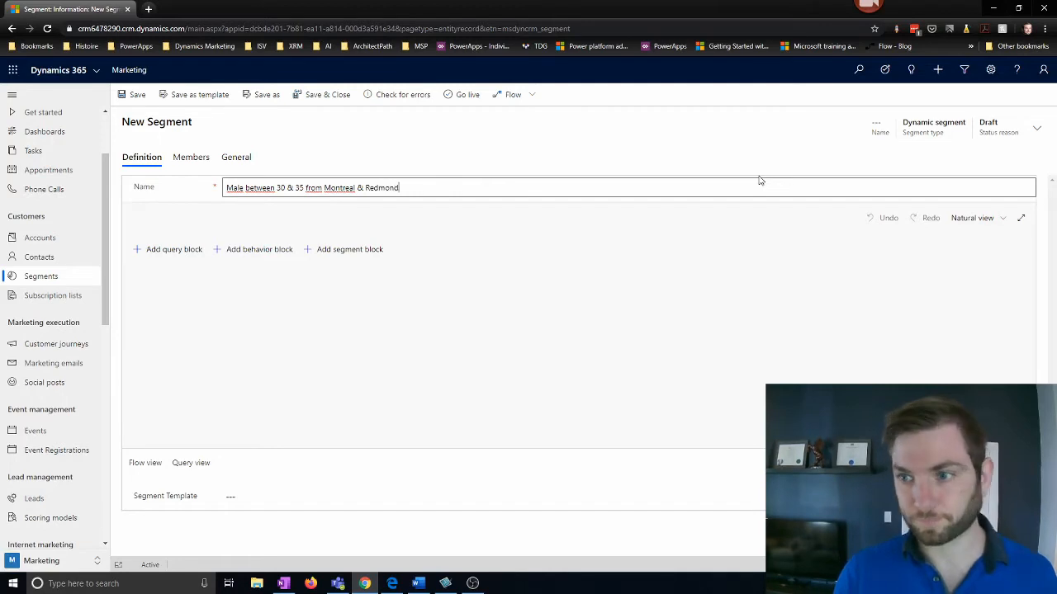
key(ctrl+s)
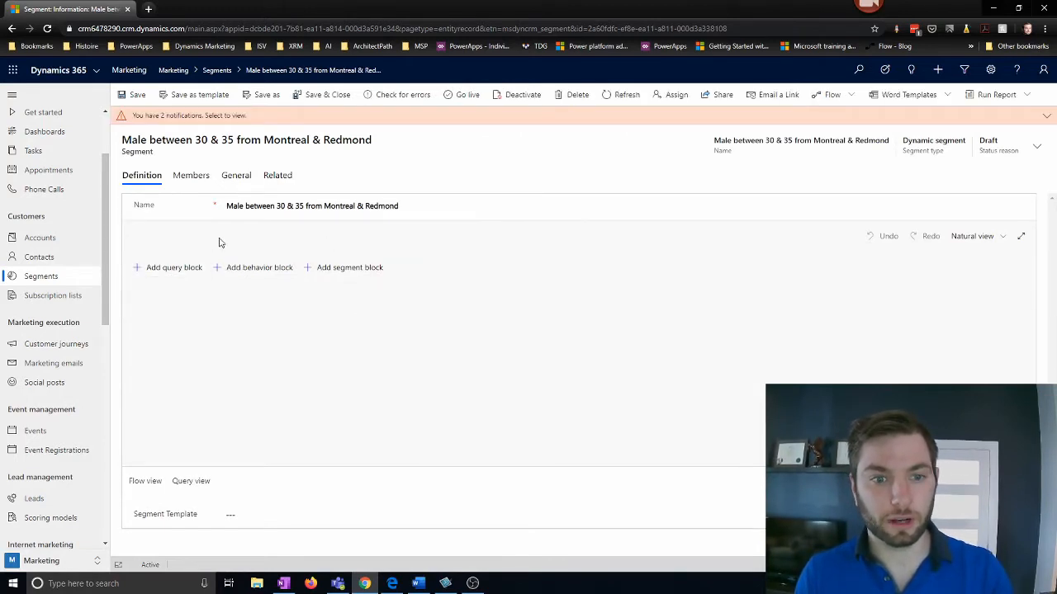
- Add a query block to the segment and review the entities it can use, keeping Contact
click(182, 271)
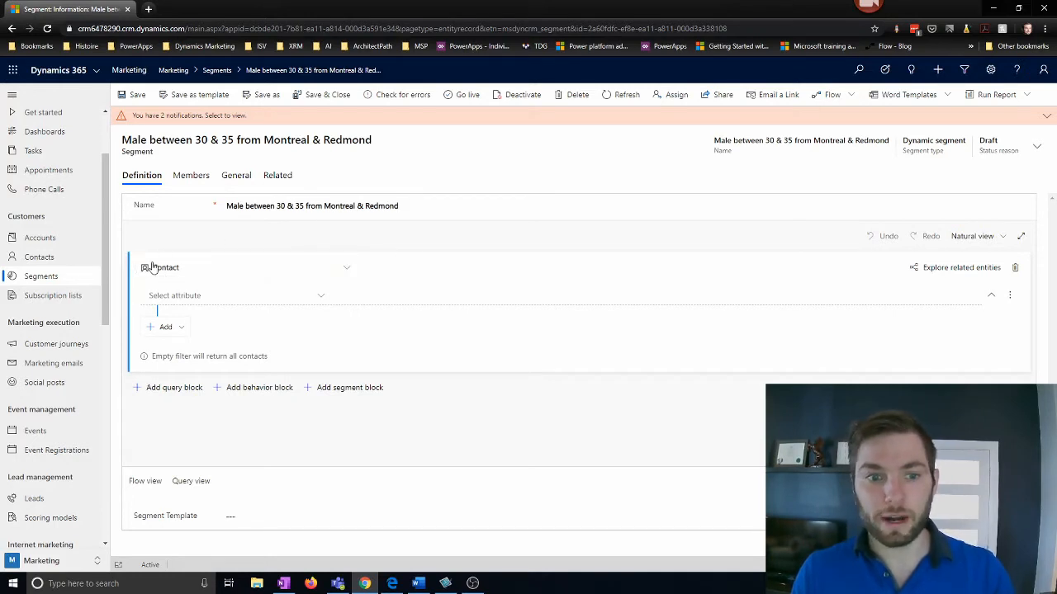
click(337, 276)
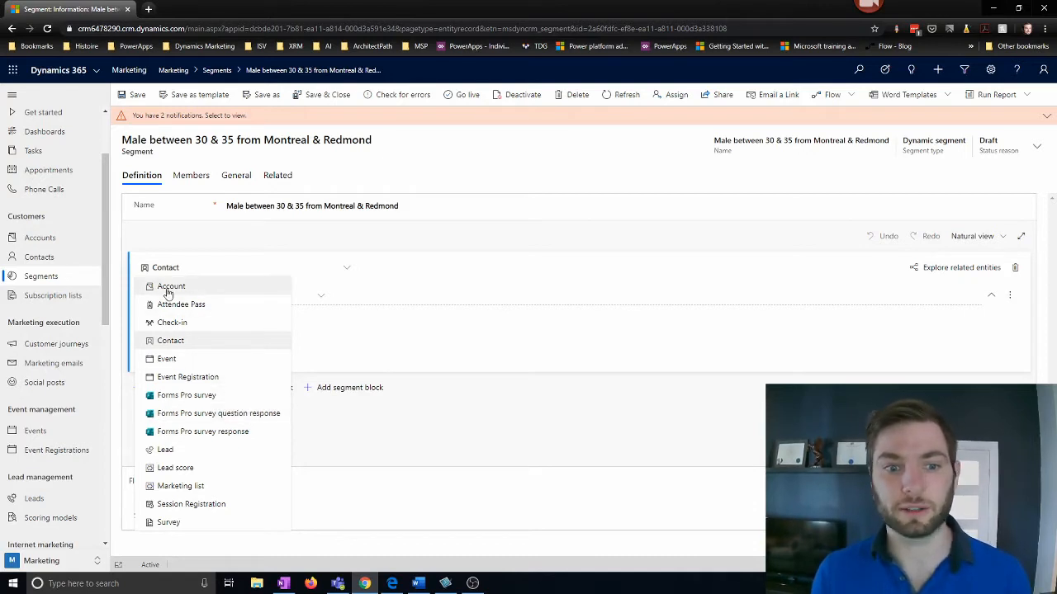
click(469, 300)
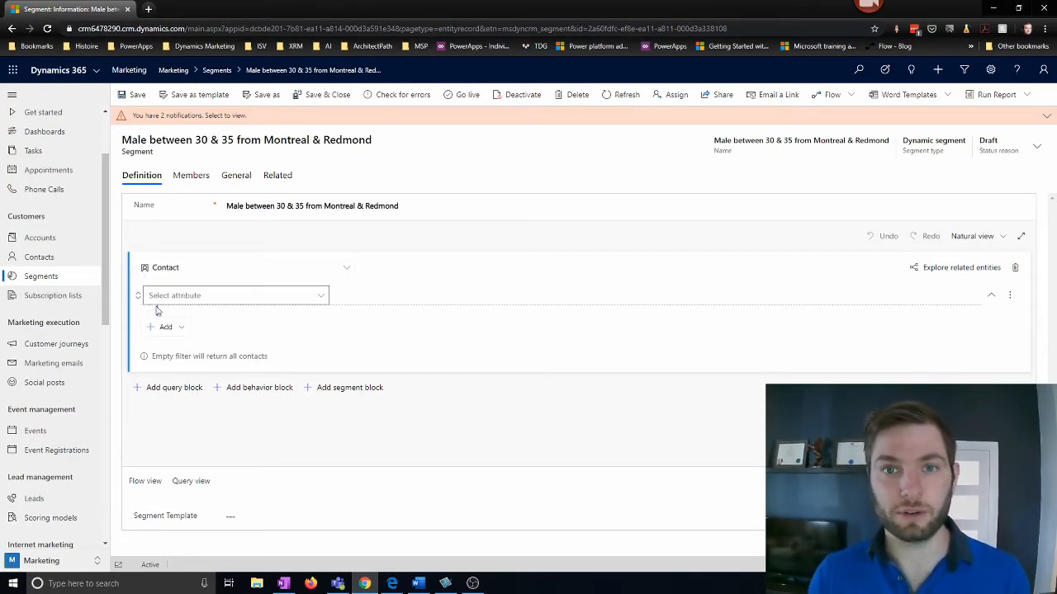
- Set the Contact block's condition to the Birthday attribute with the operator "Is greater than or equal to"
click(228, 303)
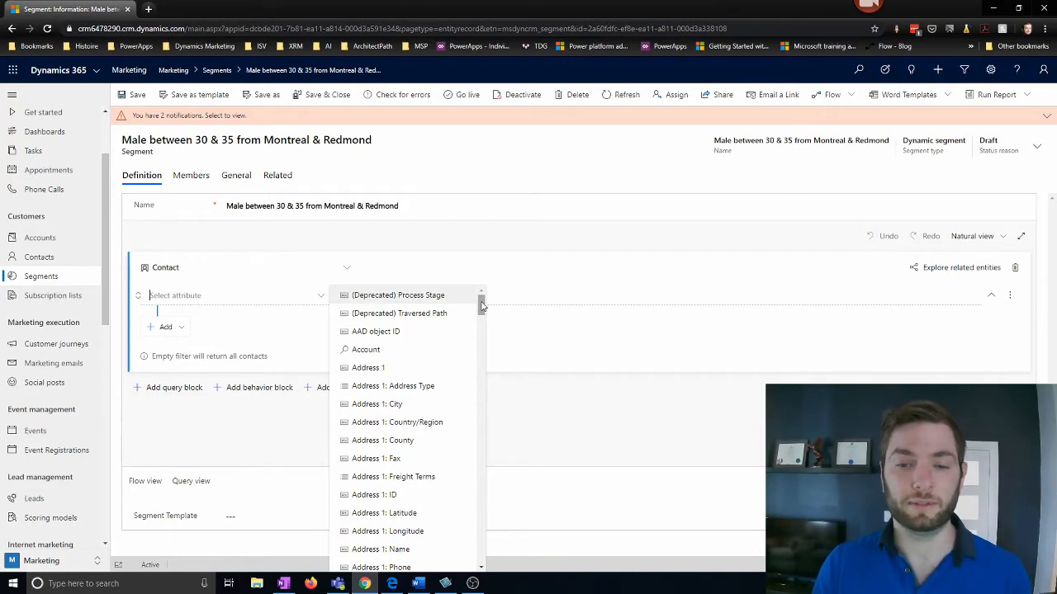
drag(483, 305, 482, 421)
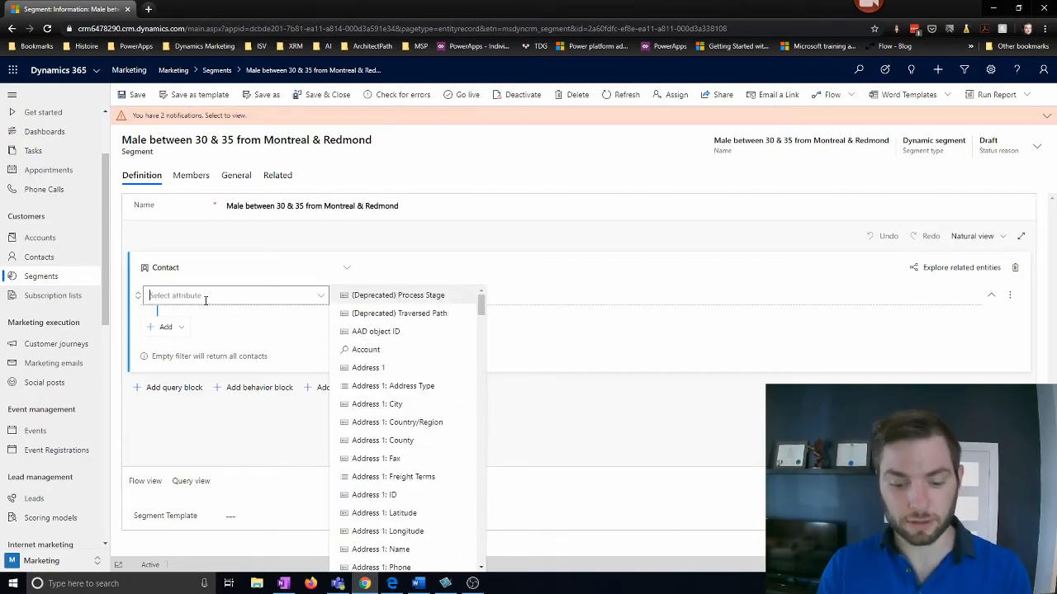
text(birthda)
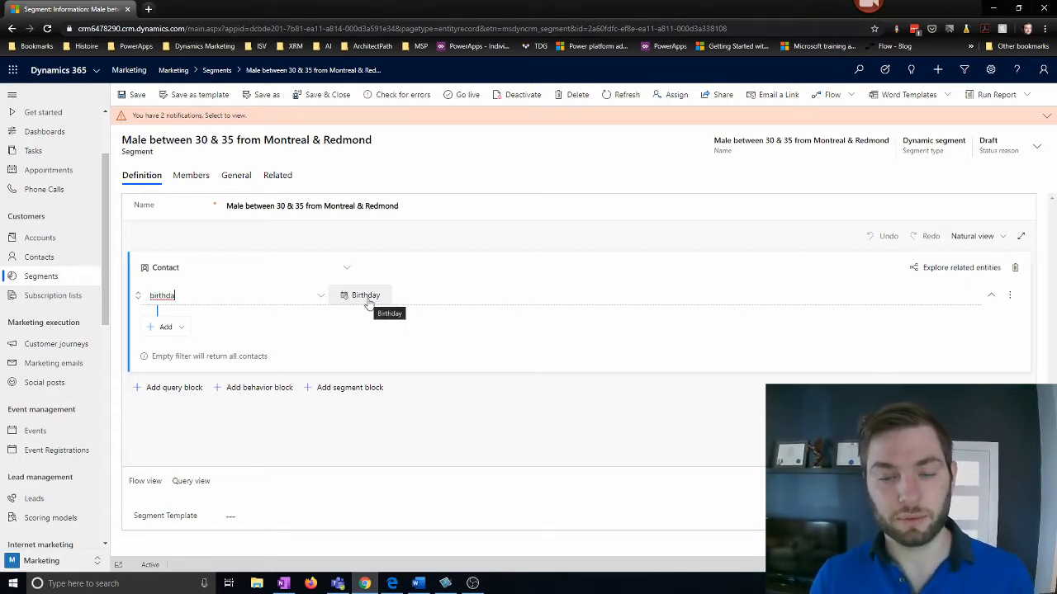
click(368, 304)
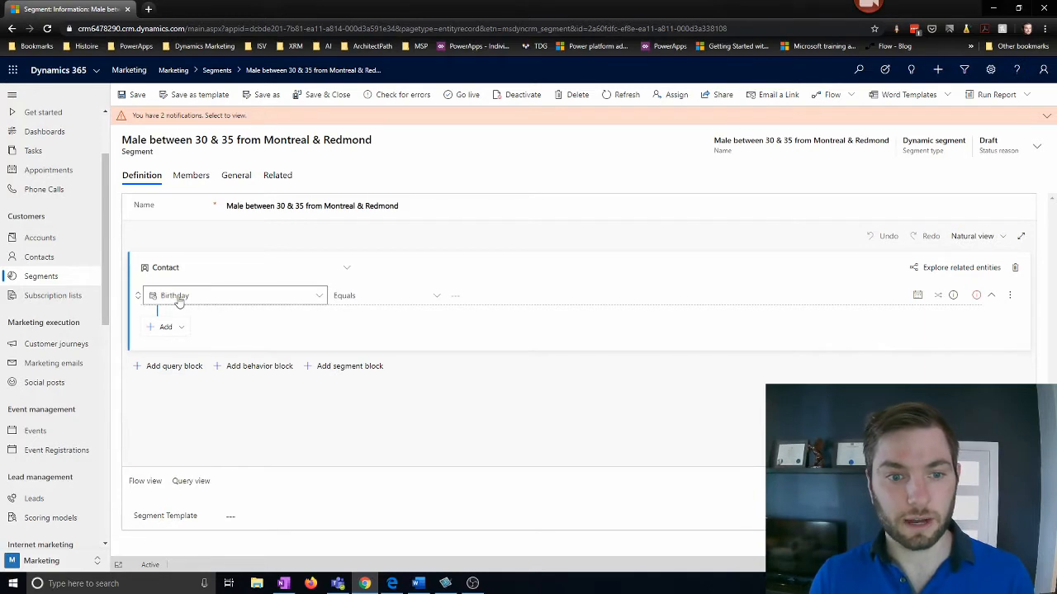
click(413, 297)
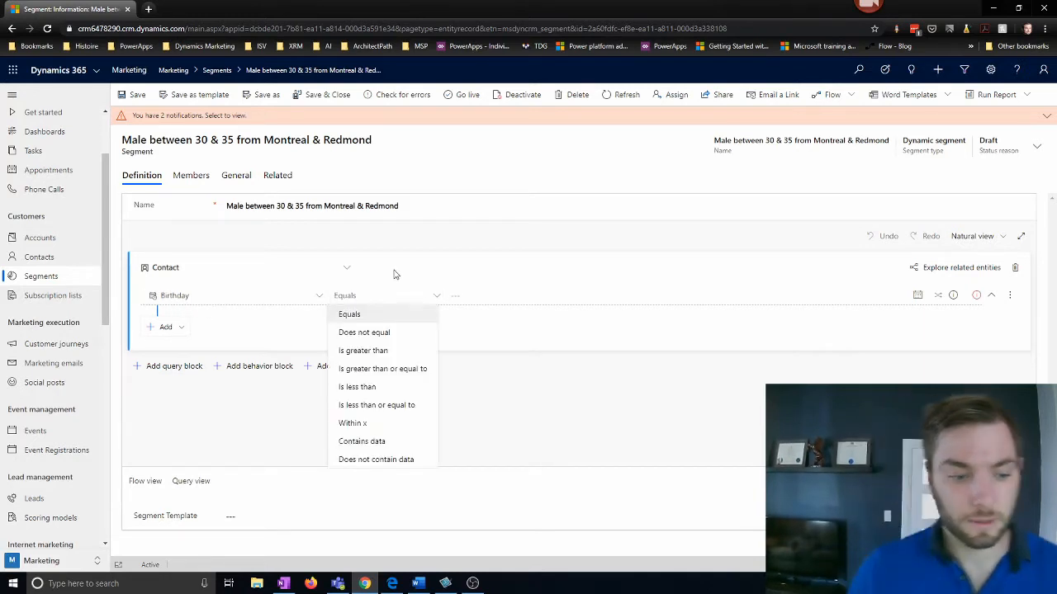
click(419, 372)
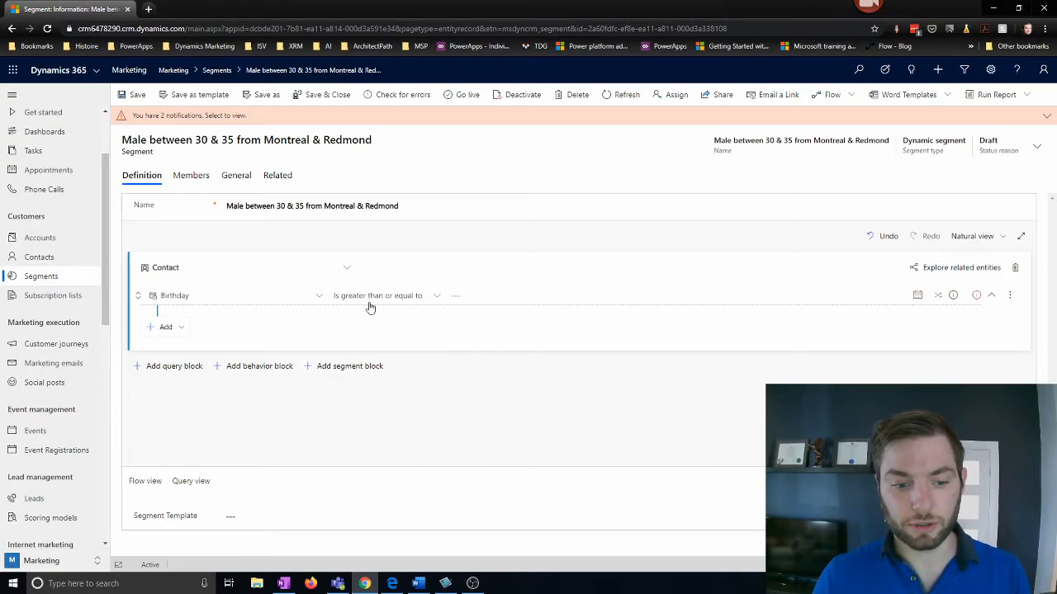
- Set the comparison date of the Birthday condition to 12/1/1989
click(538, 302)
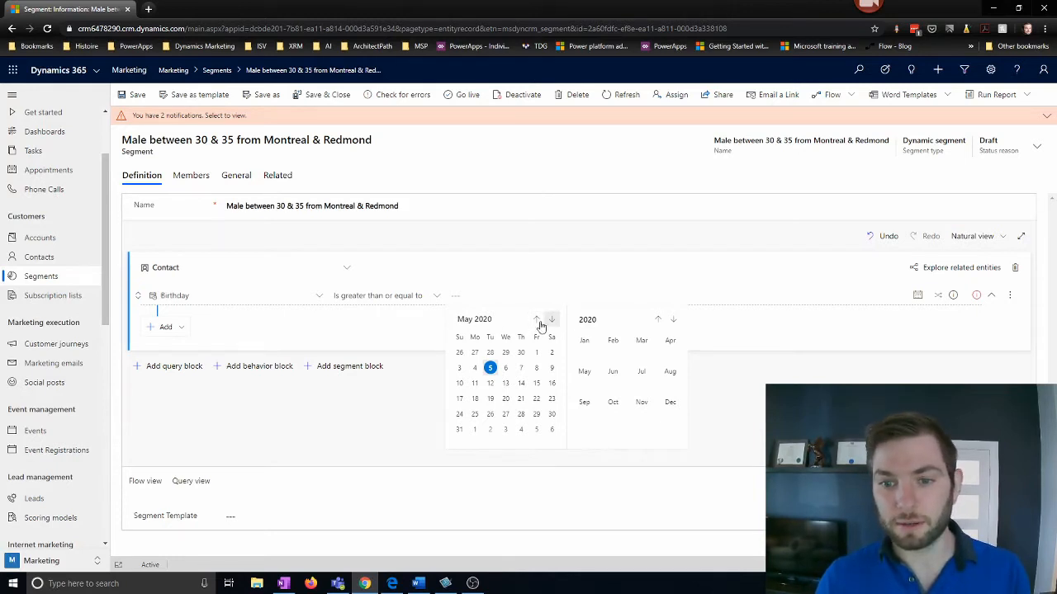
click(658, 321)
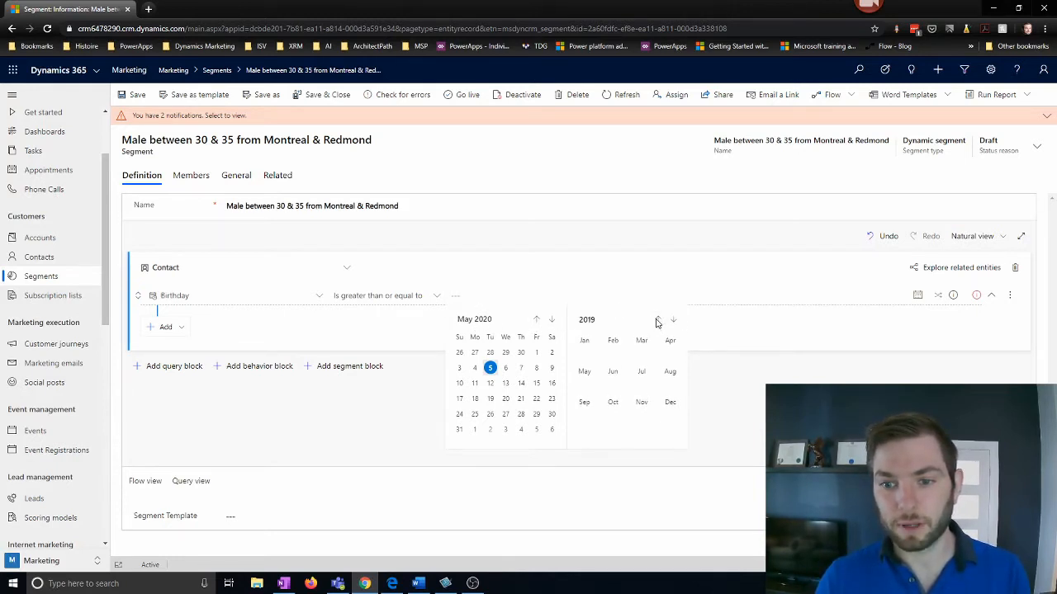
click(657, 321)
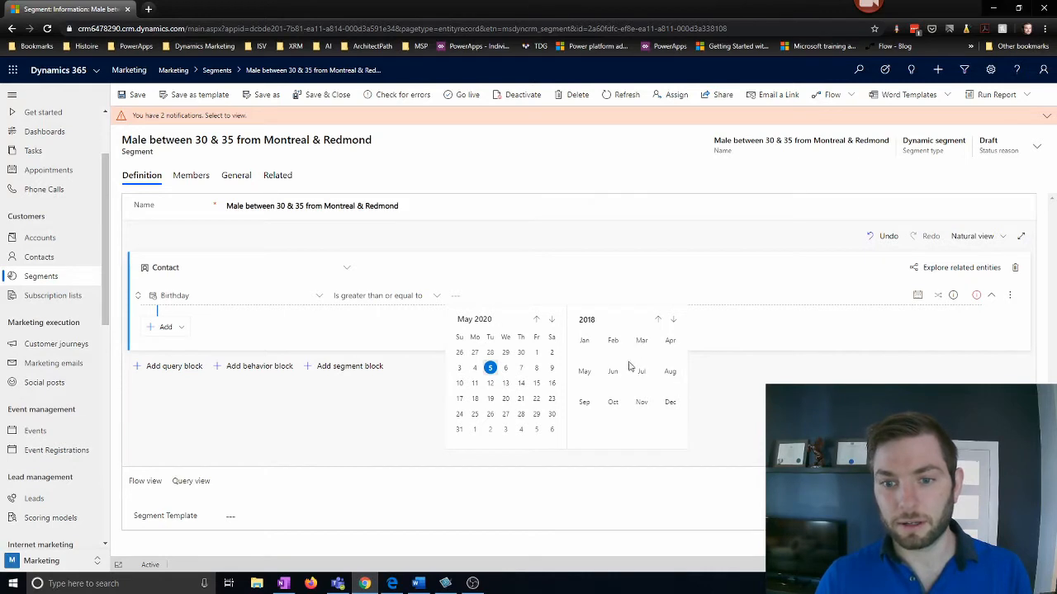
click(587, 321)
click(657, 322)
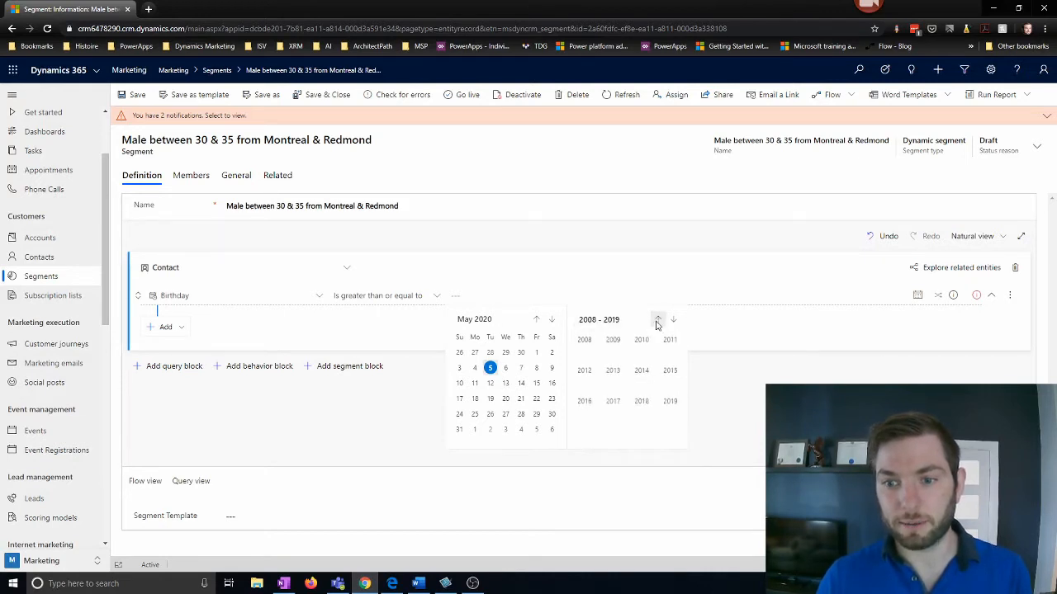
click(657, 322)
click(657, 322)
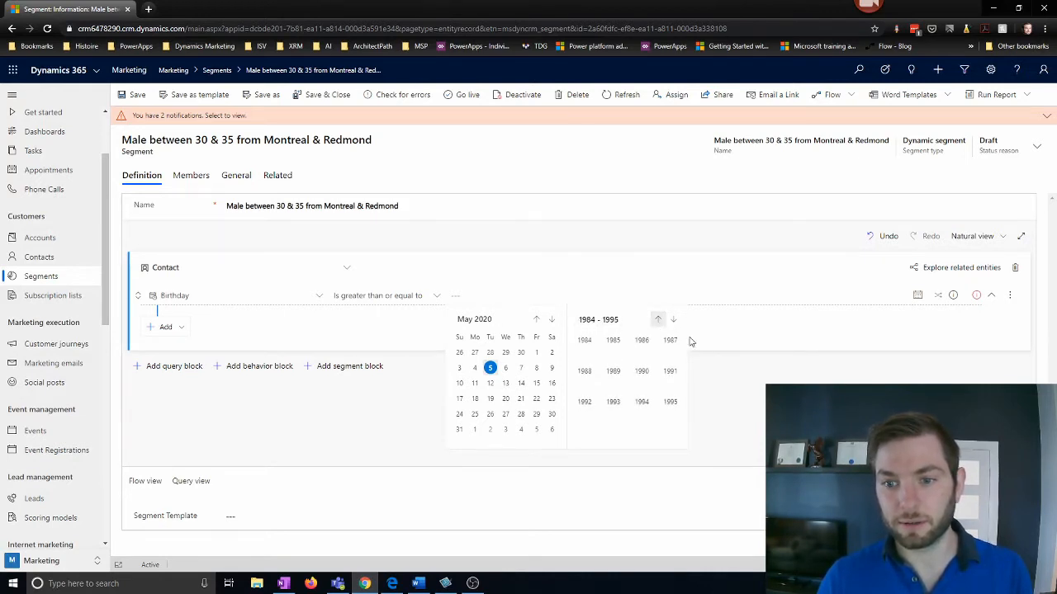
click(615, 374)
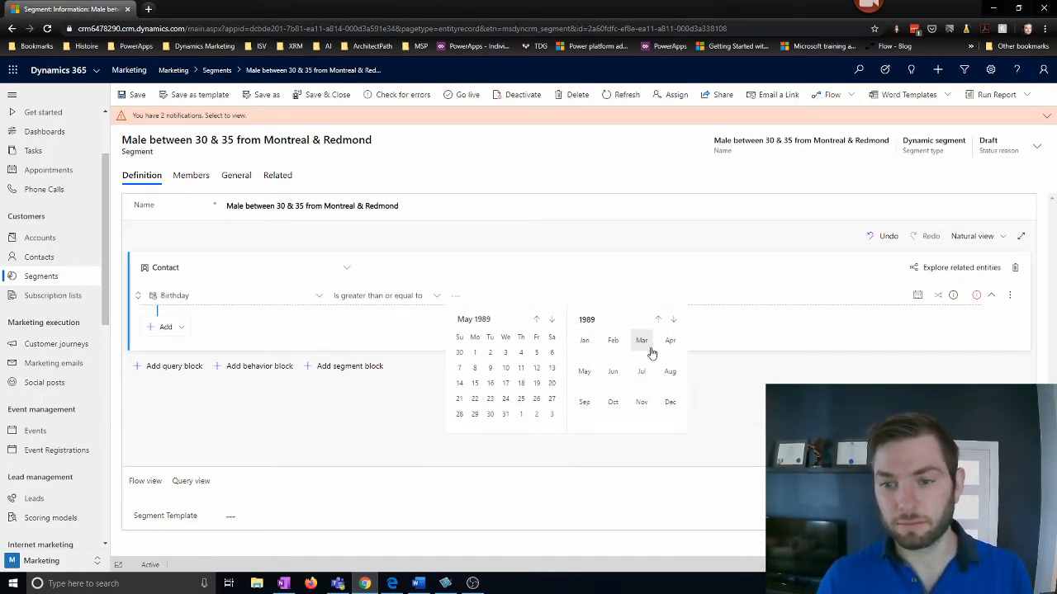
click(670, 402)
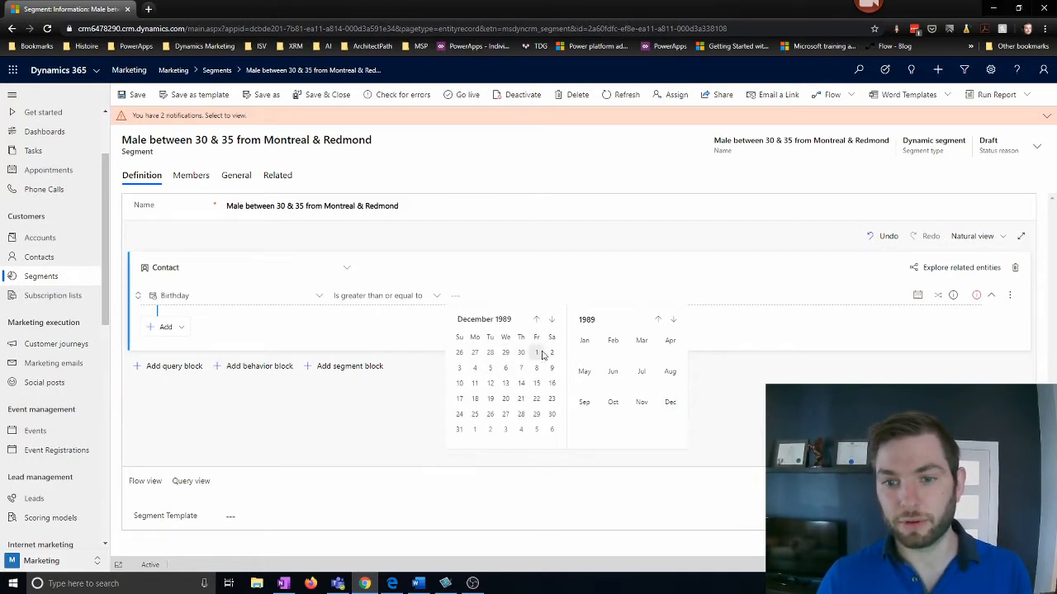
click(536, 352)
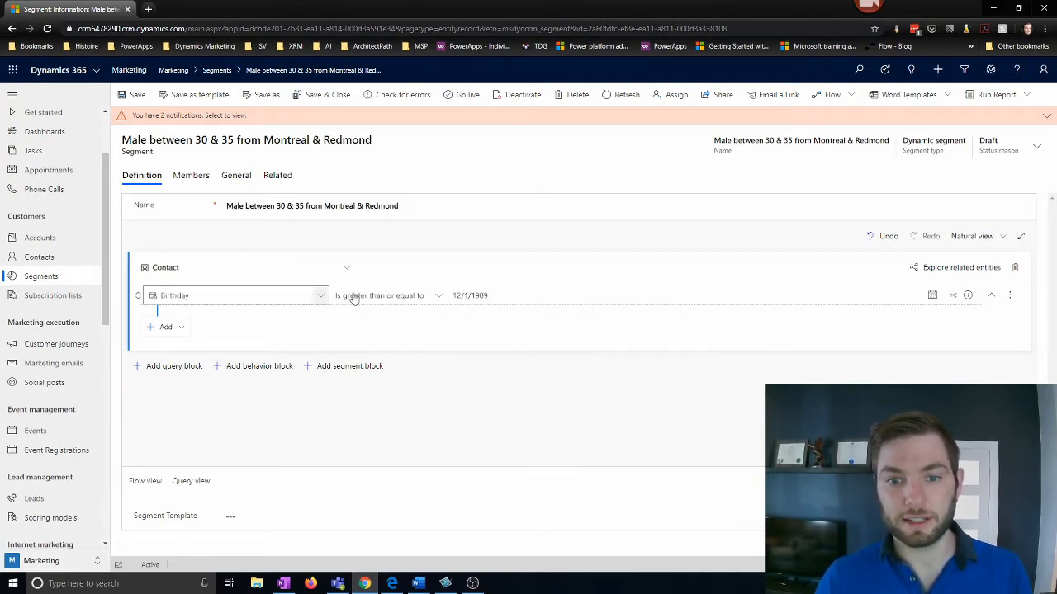
- Review the operators for the Birthday condition, keeping "Is greater than or equal to", and the options for extending the Contact block
click(424, 300)
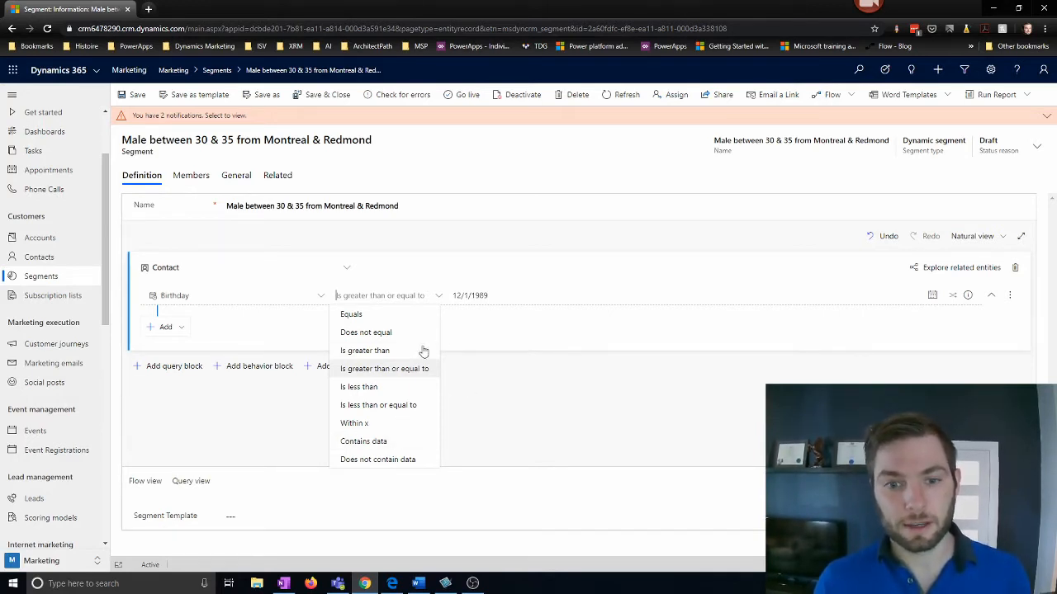
click(396, 373)
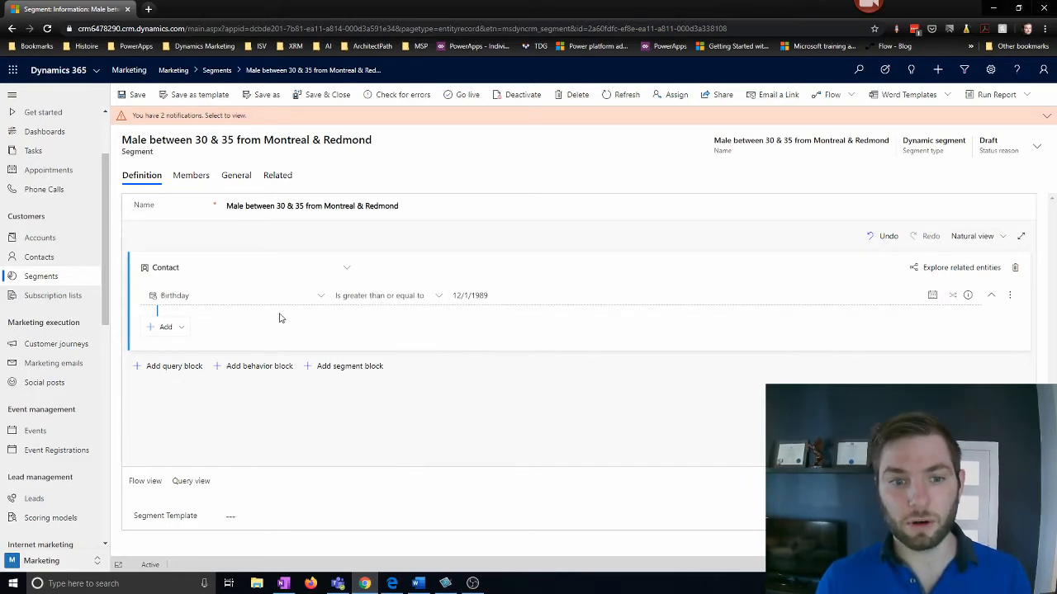
click(166, 327)
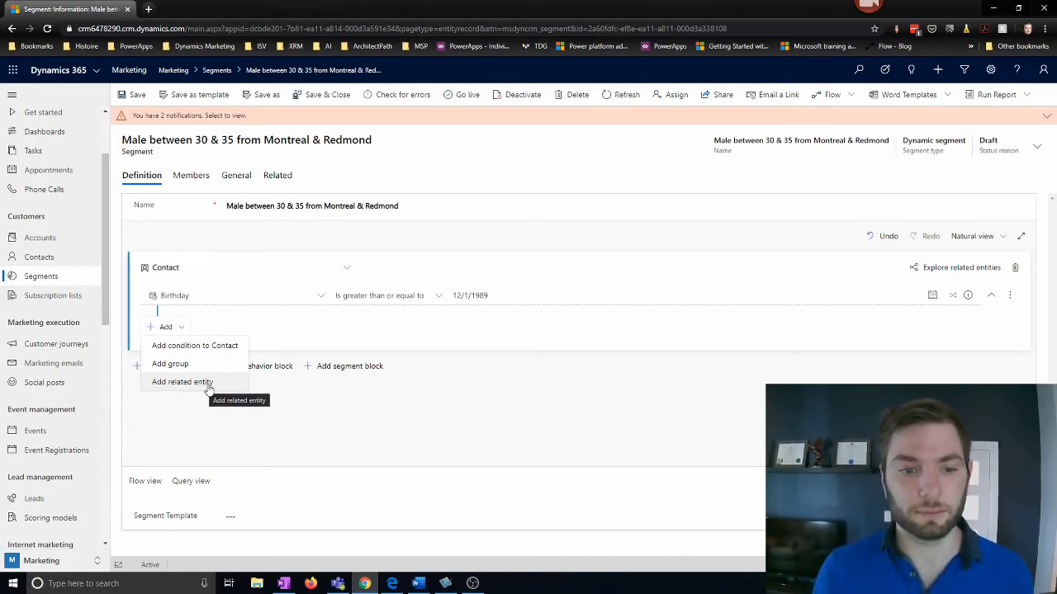
- Add a second Birthday condition to the Contact block, joined by AND, with the operator "Is less than or equal to"
click(224, 347)
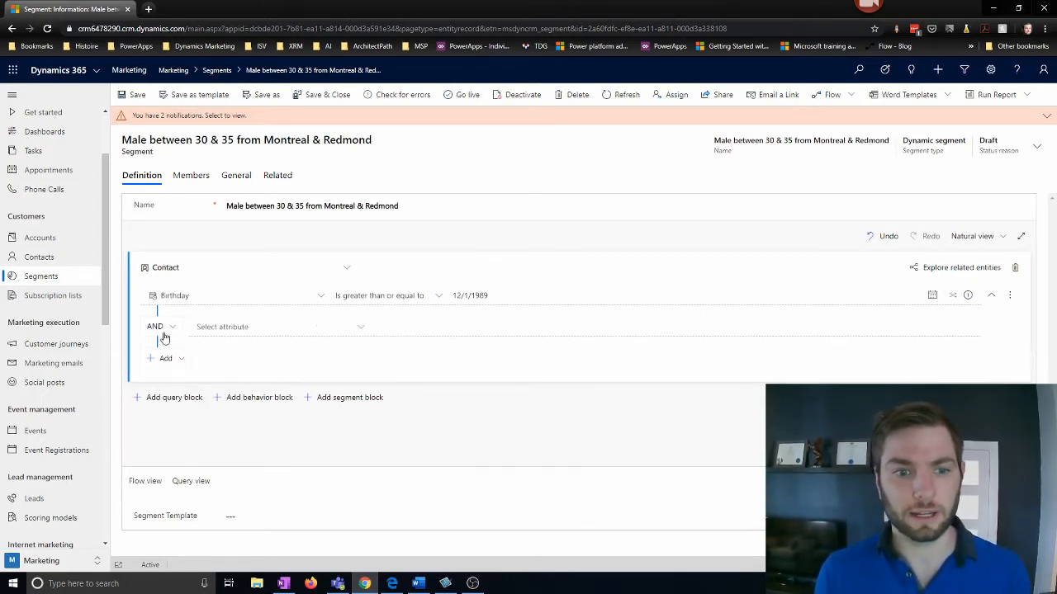
click(354, 328)
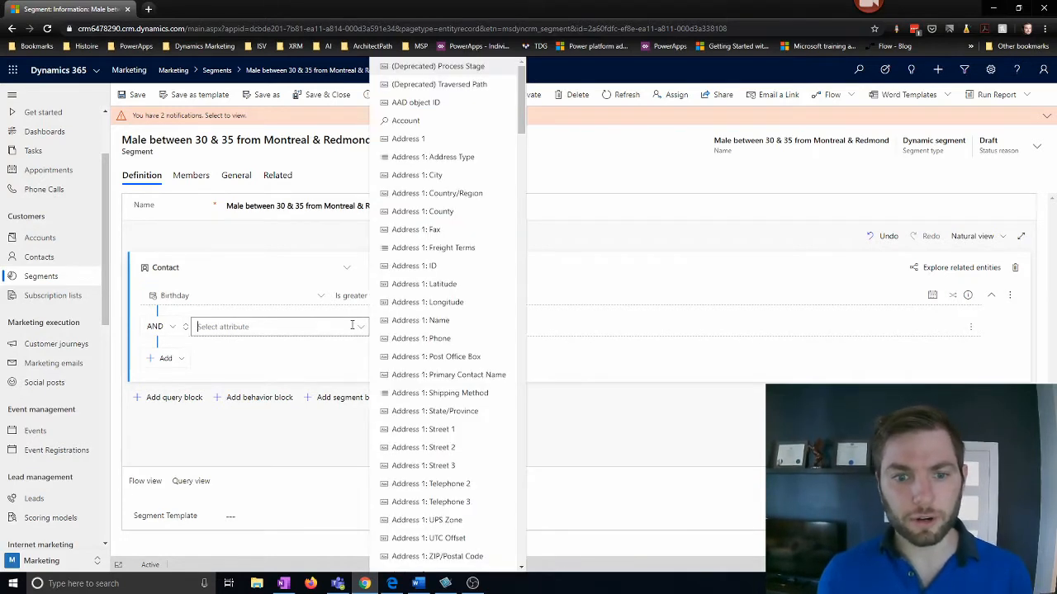
text(birth)
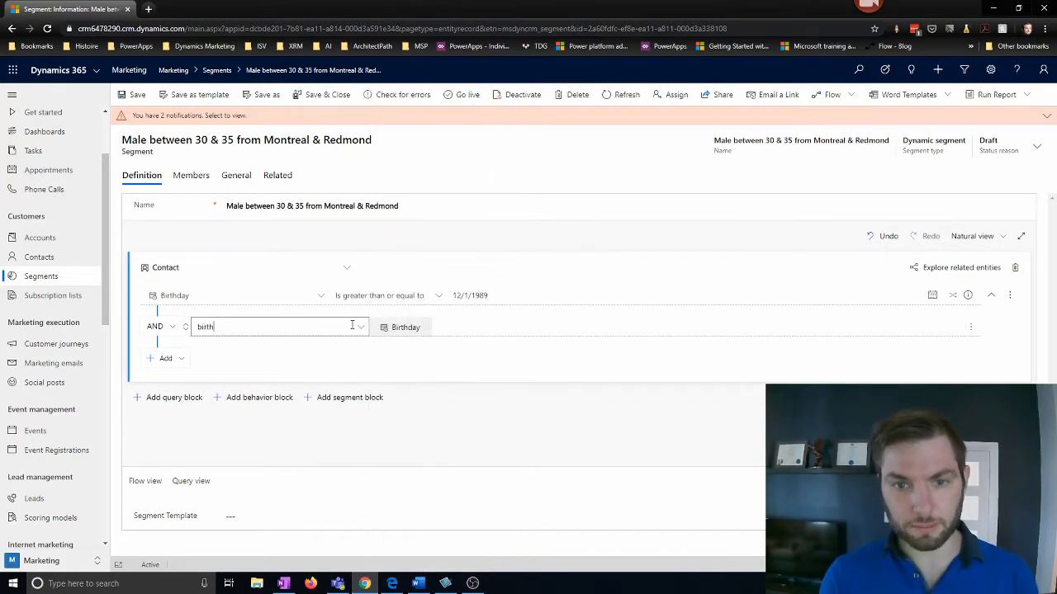
text(day)
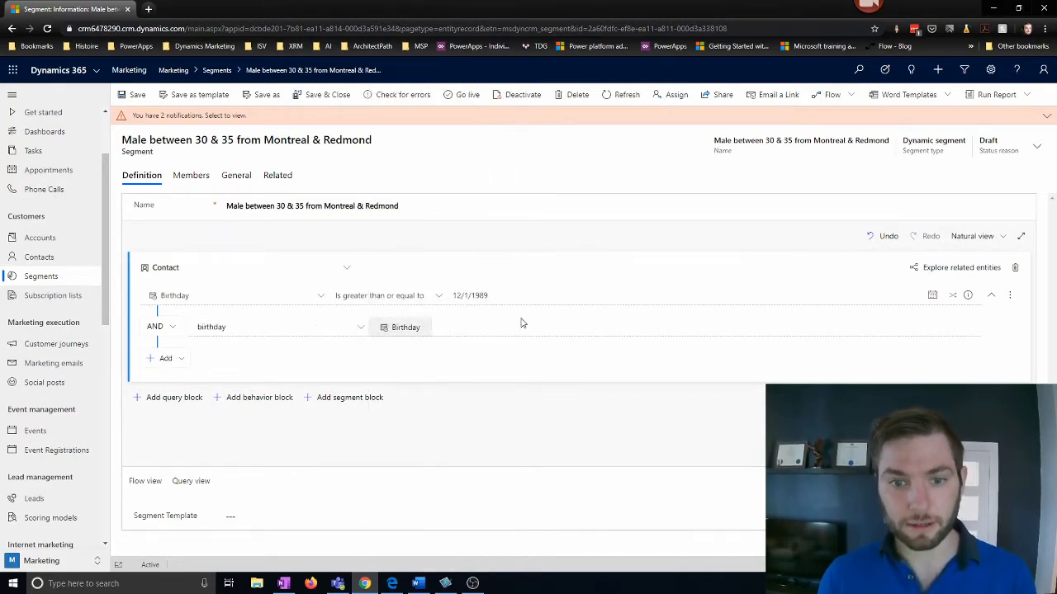
click(417, 331)
click(420, 331)
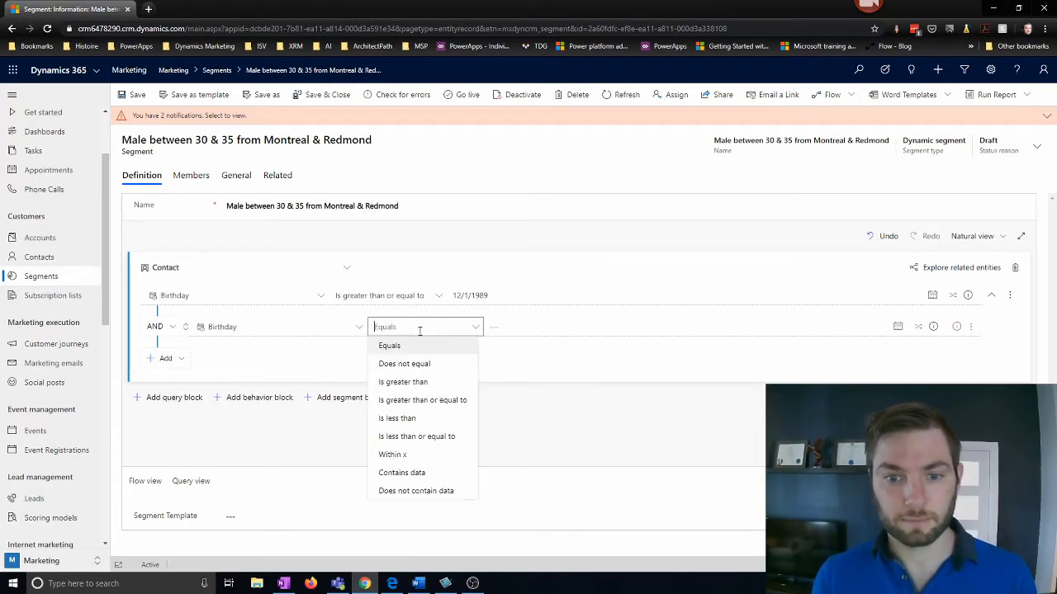
click(430, 438)
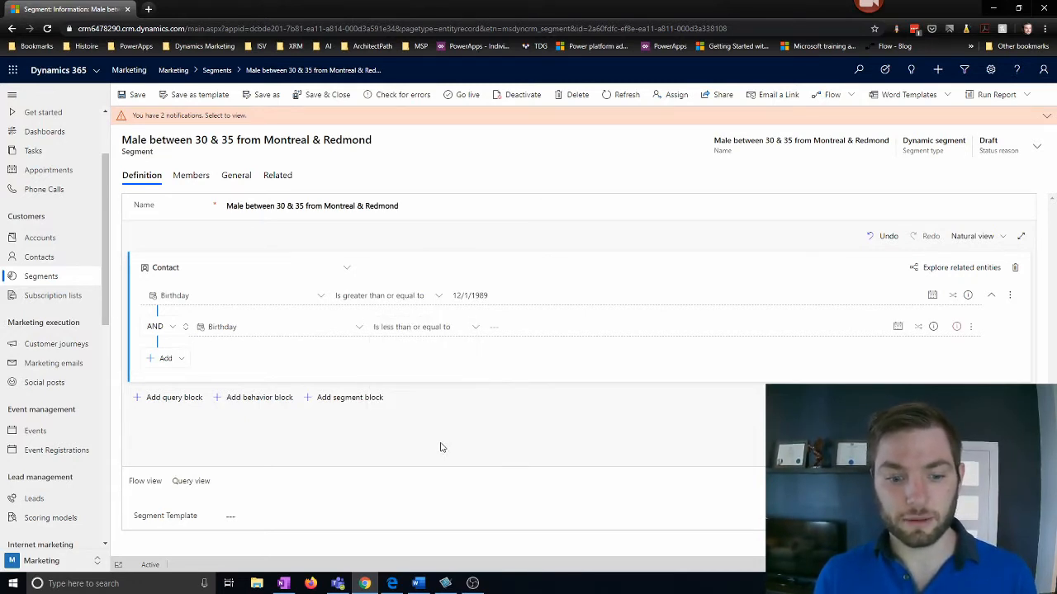
click(514, 327)
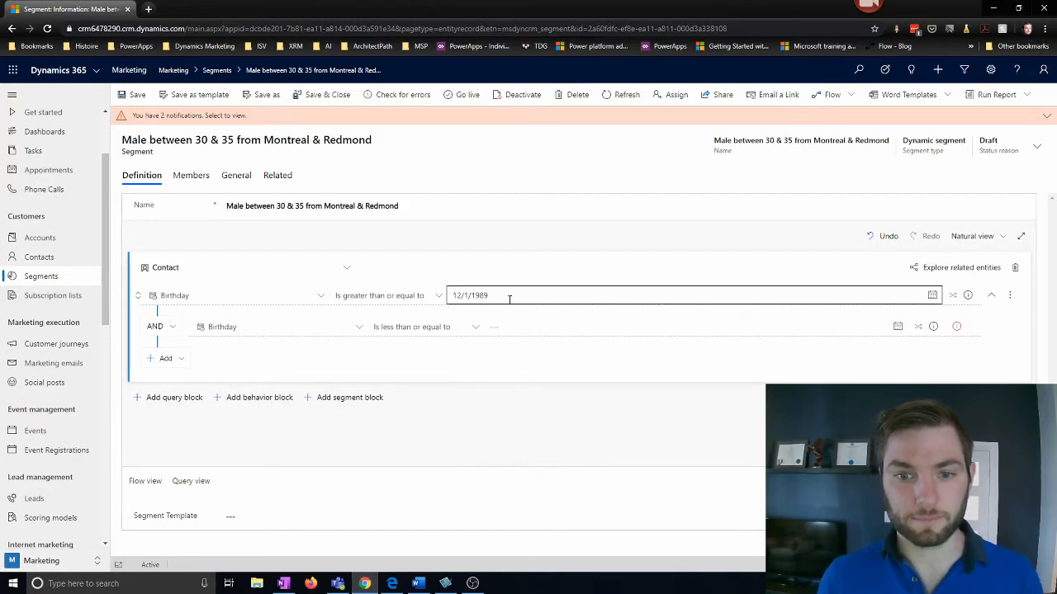
- Change the comparison date of the first Birthday condition to 12/1/1984
click(510, 295)
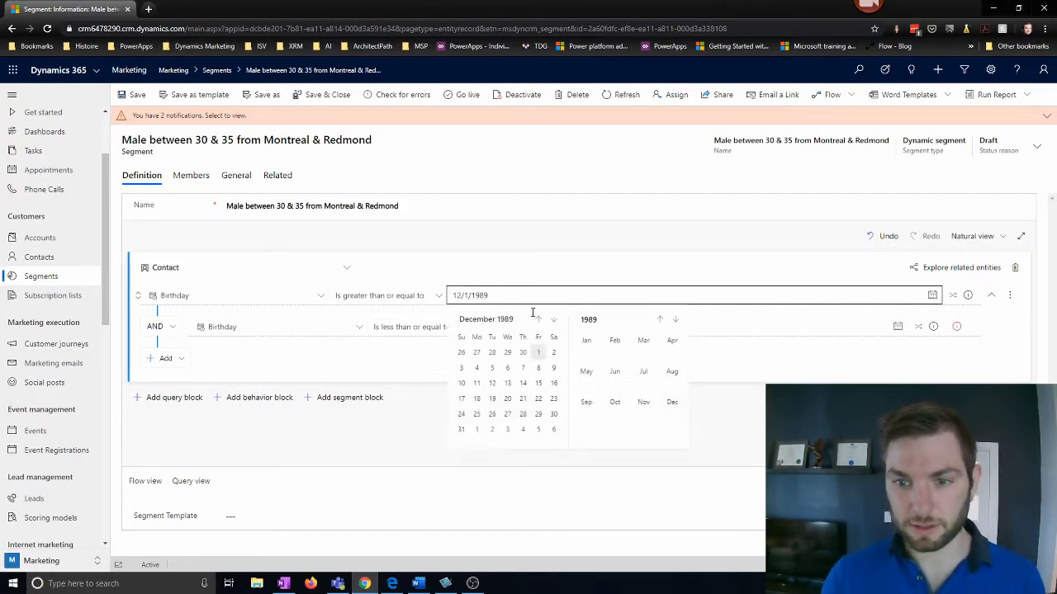
click(616, 322)
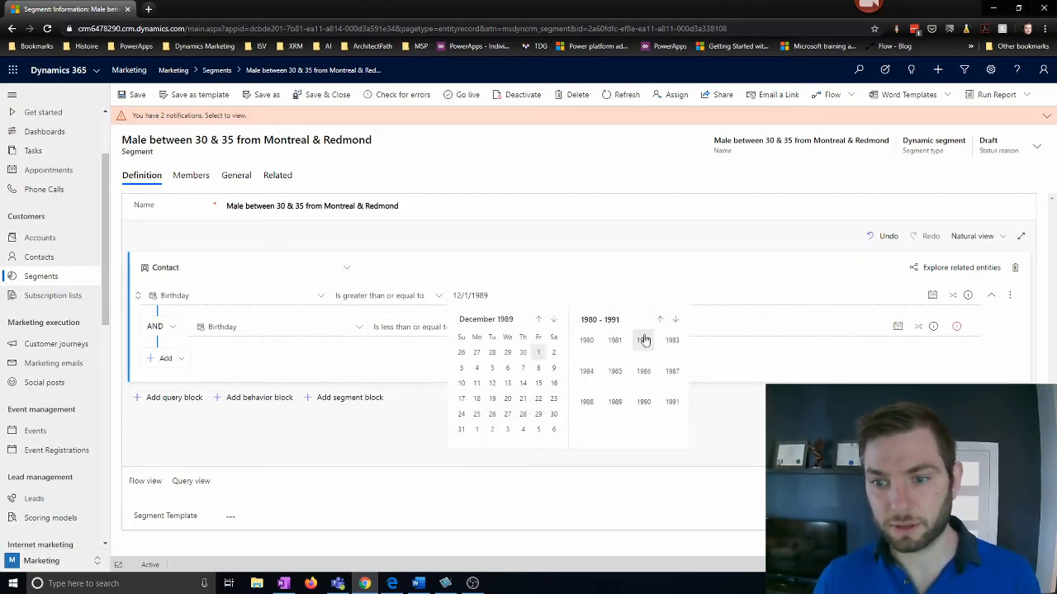
click(587, 371)
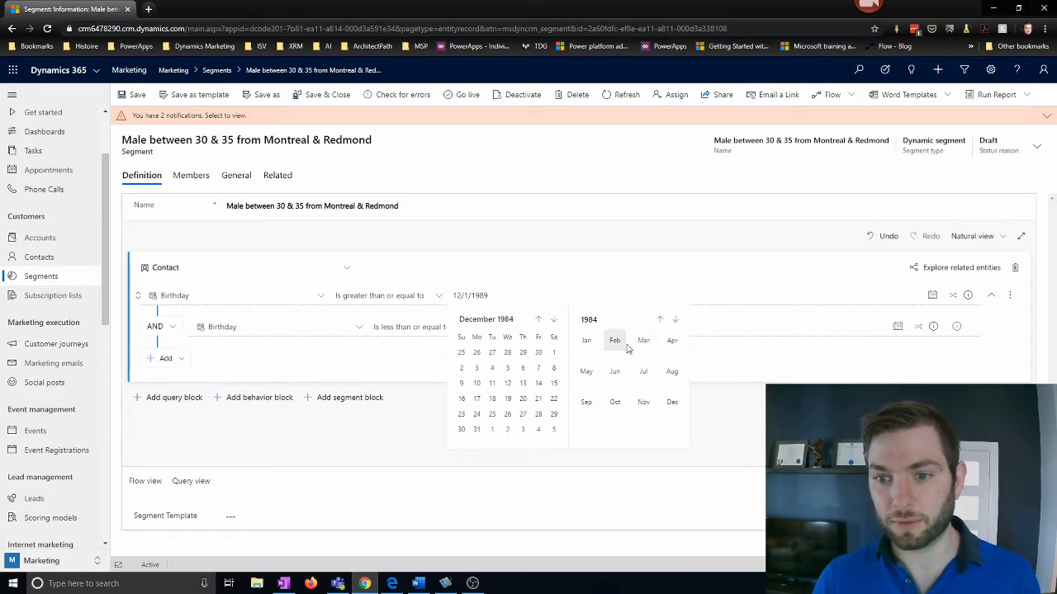
click(552, 353)
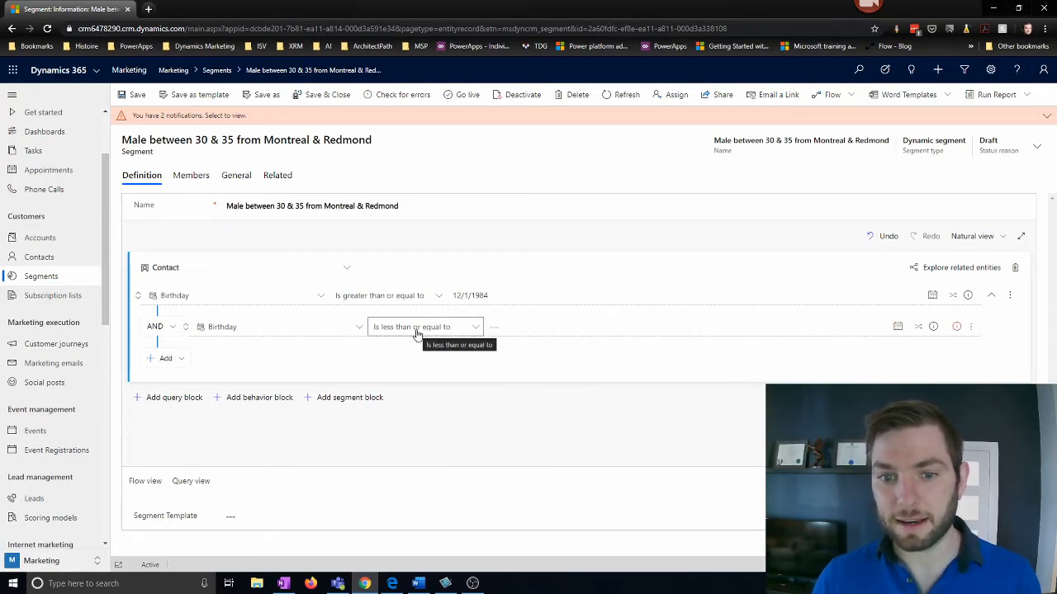
- Set the comparison date of the second Birthday condition to 12/1/1989 and save the segment
click(504, 328)
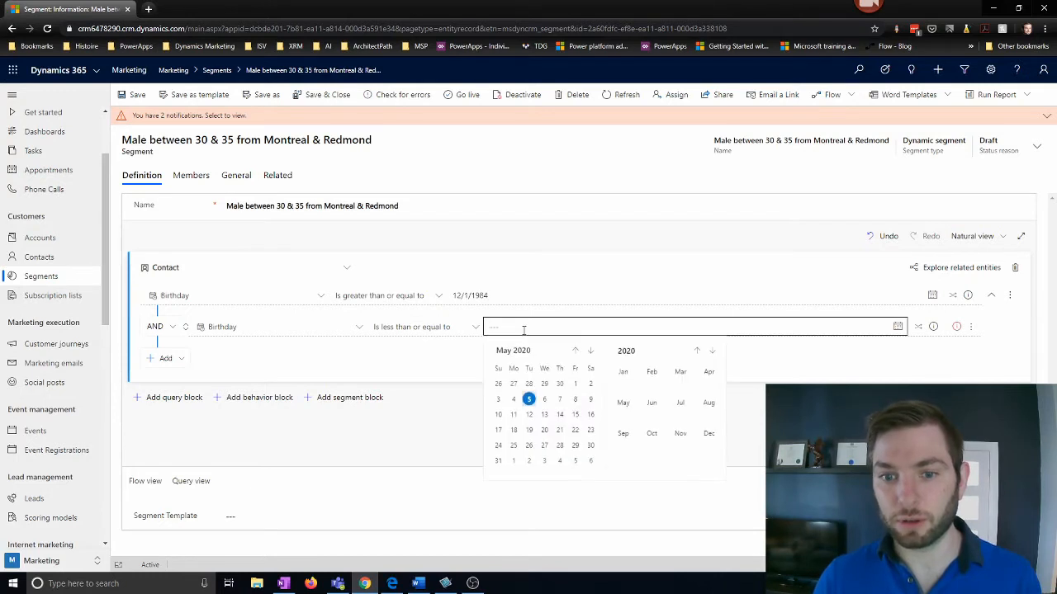
click(576, 325)
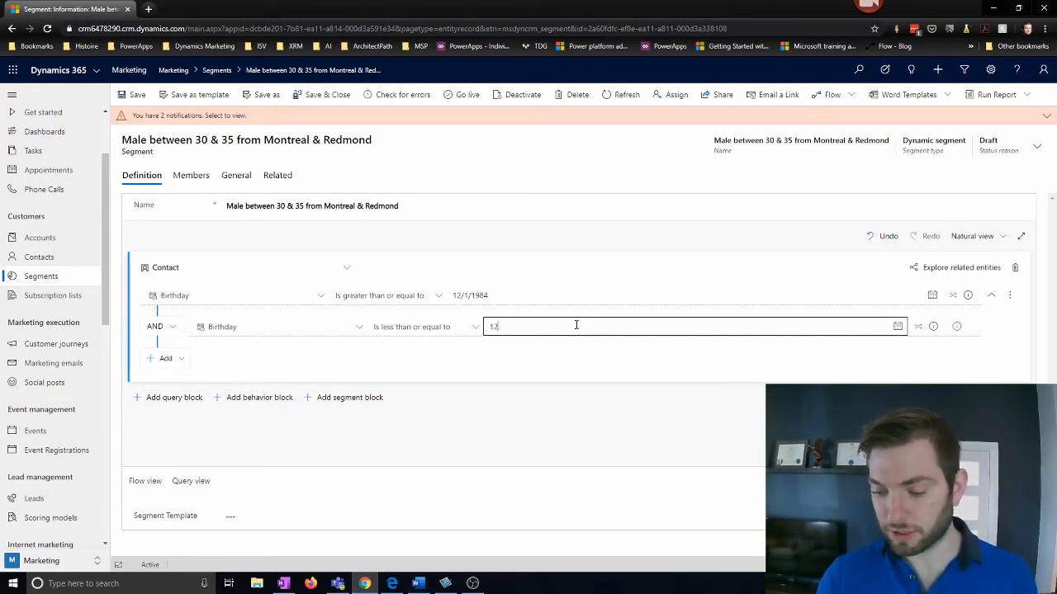
text(12/1/198)
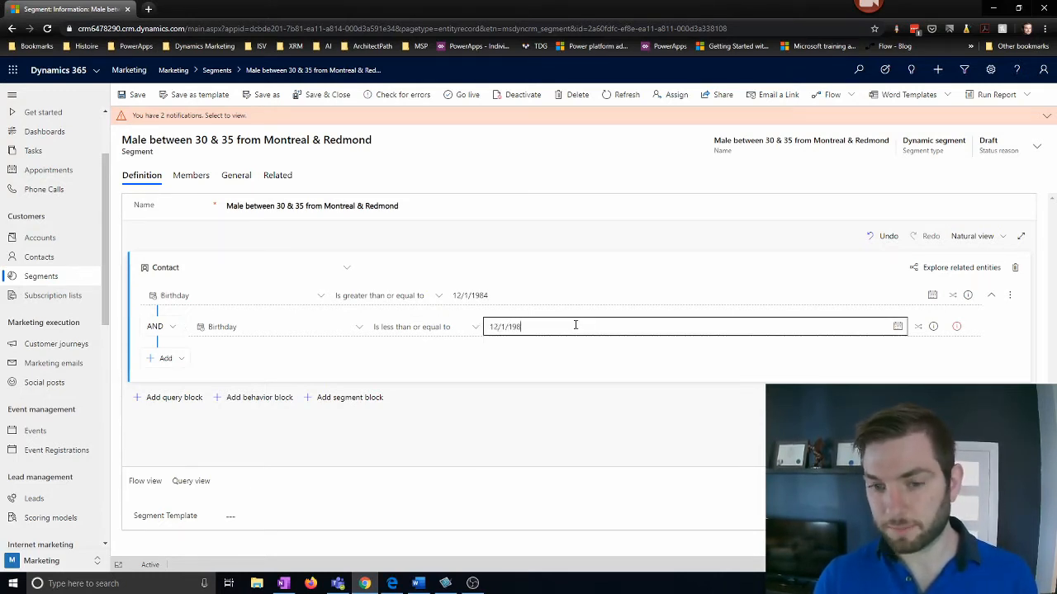
text(9)
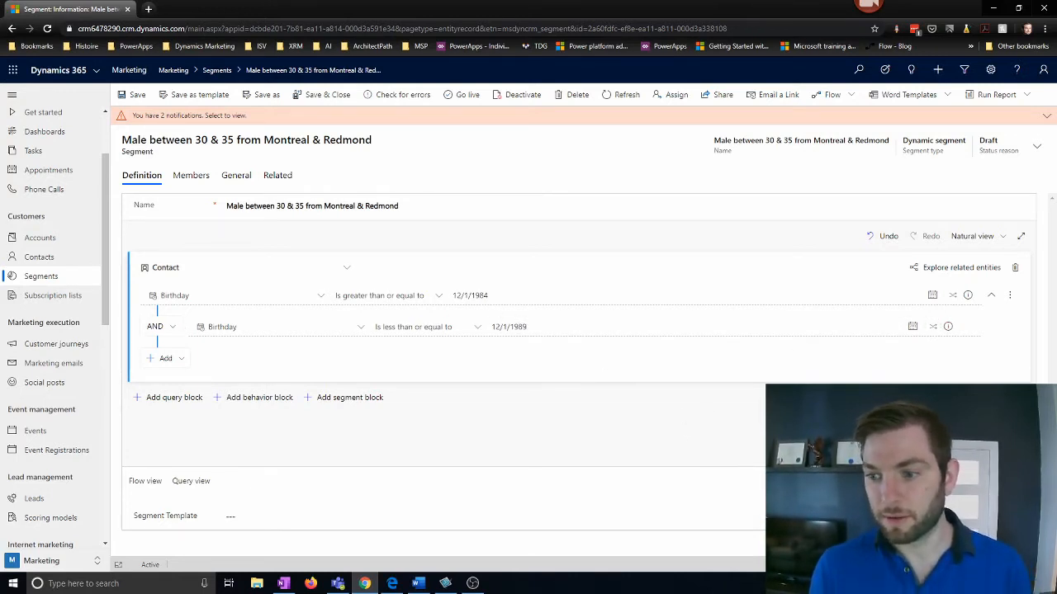
key(ctrl+s)
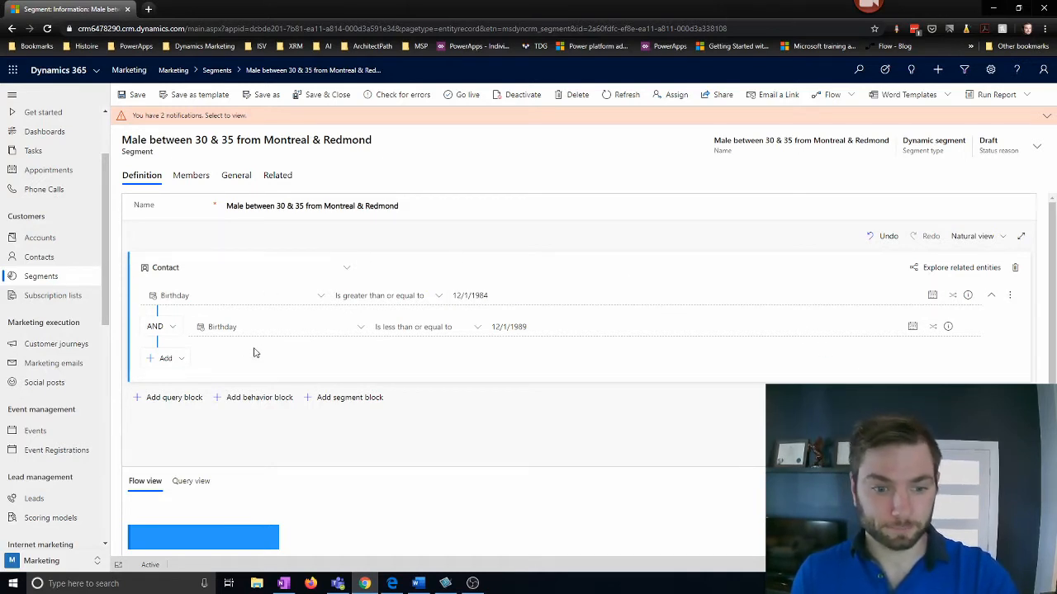
- Add a condition to the Contact block requiring the Gender attribute to equal Male
click(180, 361)
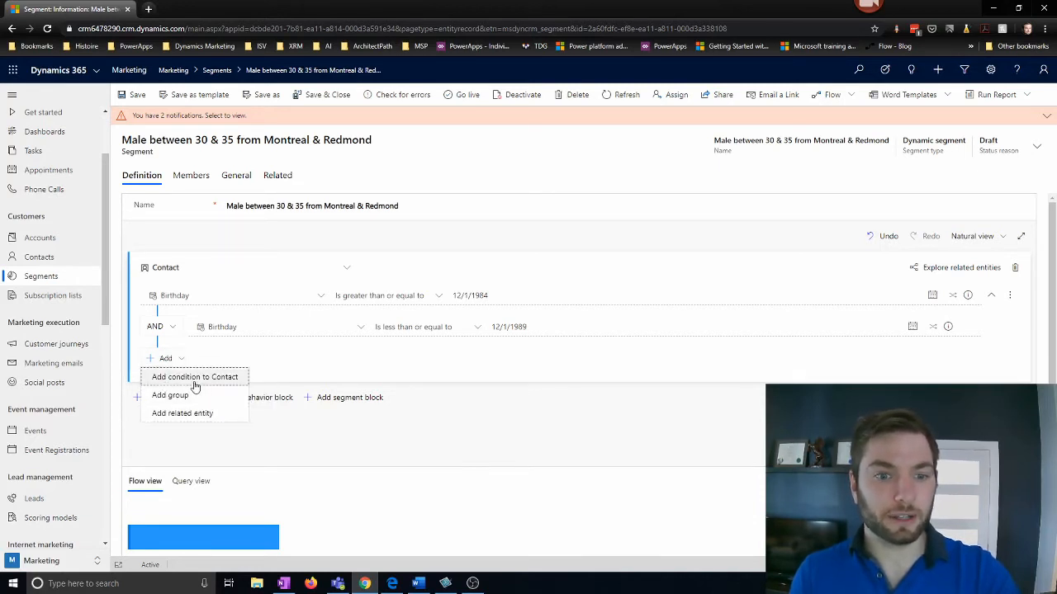
click(162, 383)
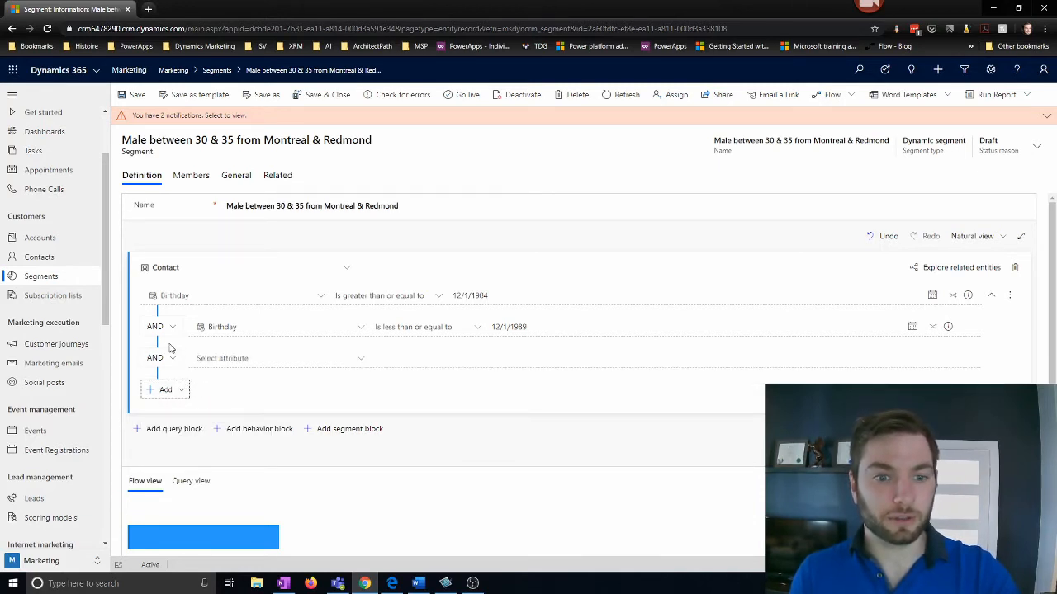
click(262, 359)
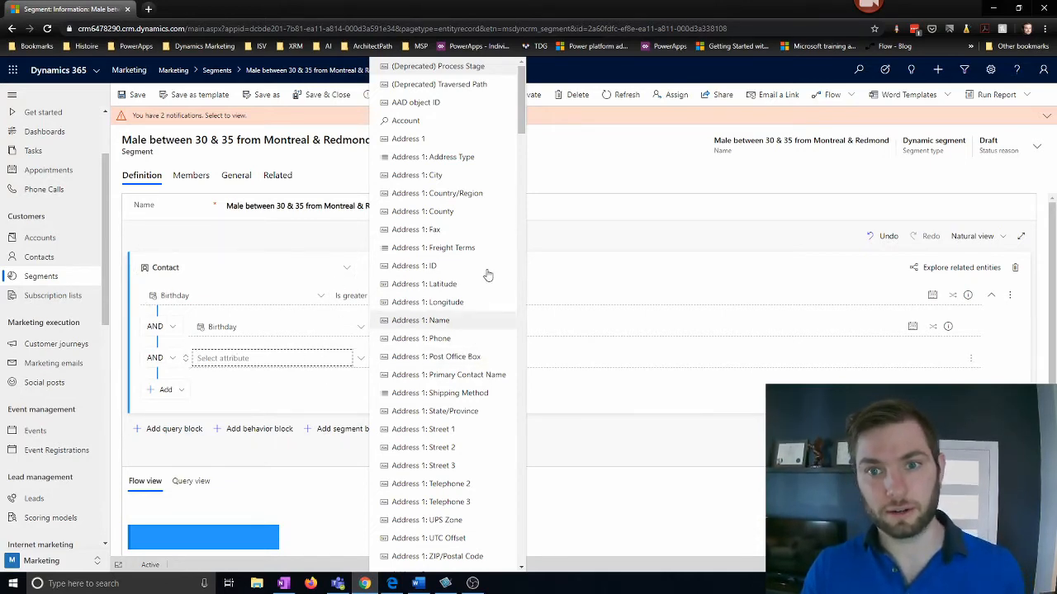
scroll(463, 198, down, 12)
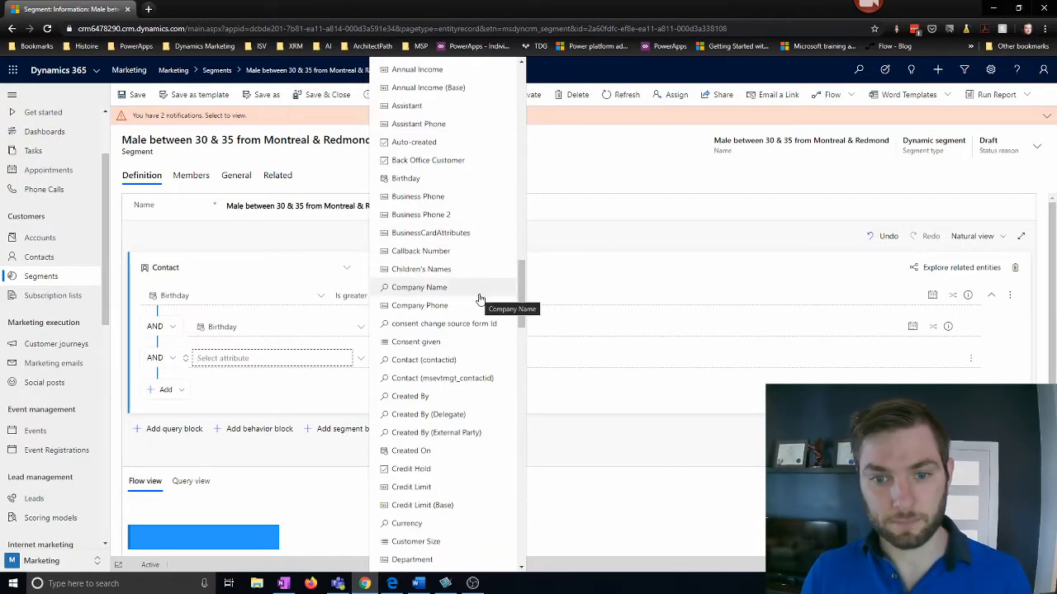
text(gender)
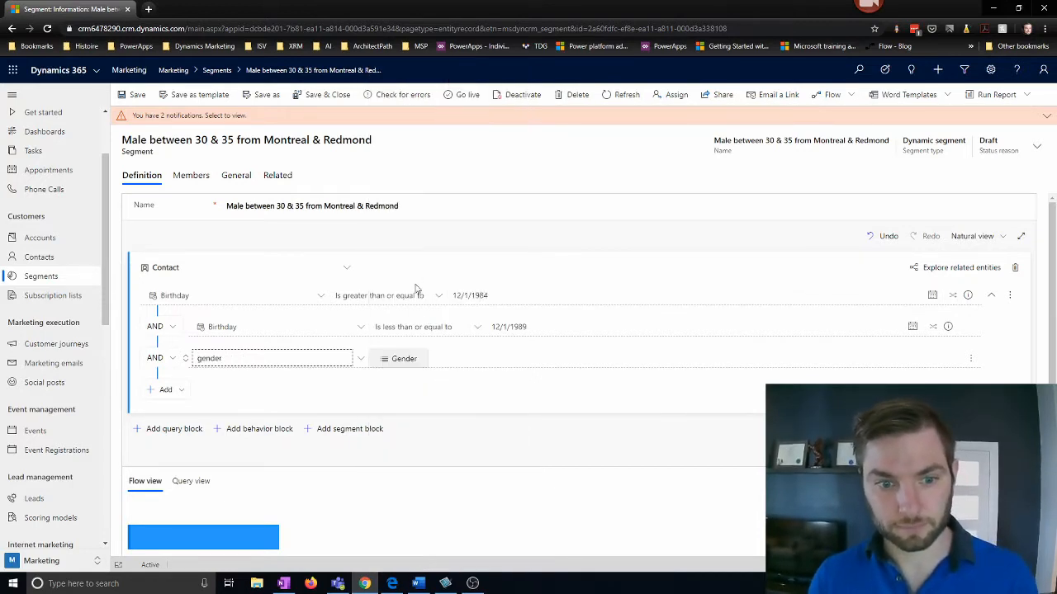
click(408, 359)
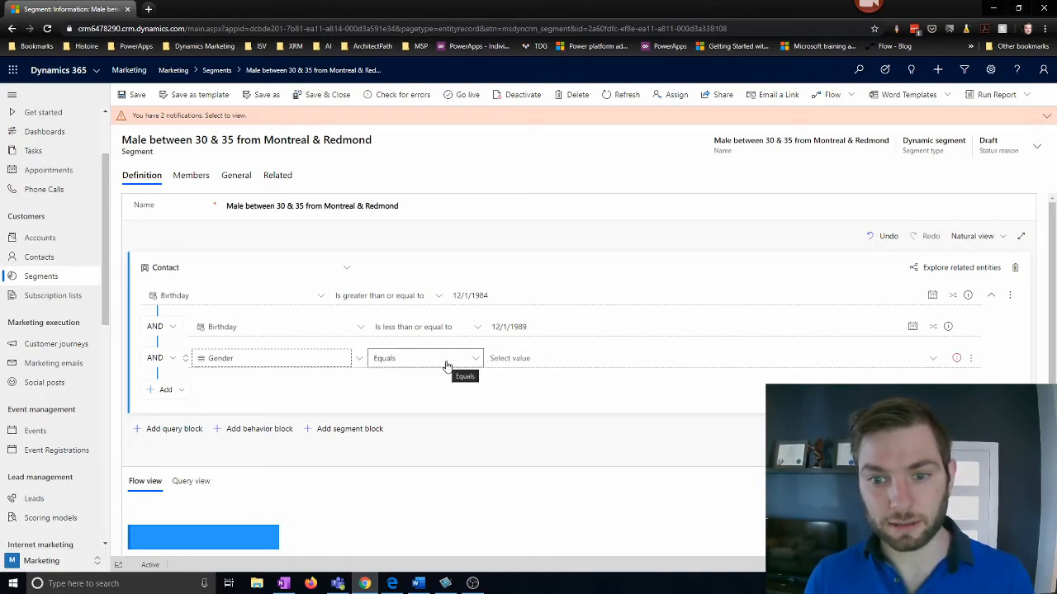
click(473, 362)
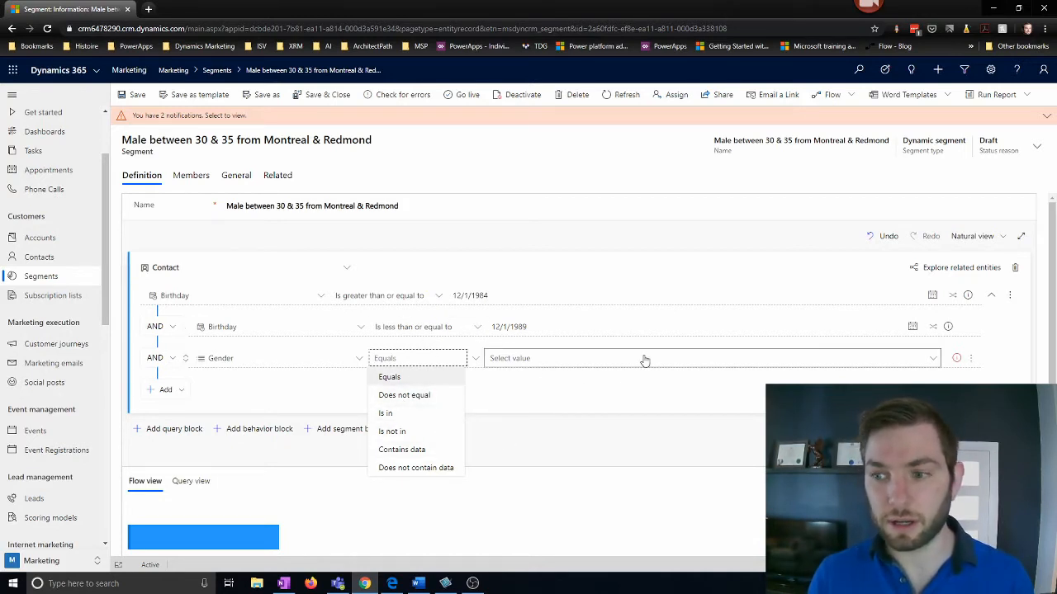
click(537, 363)
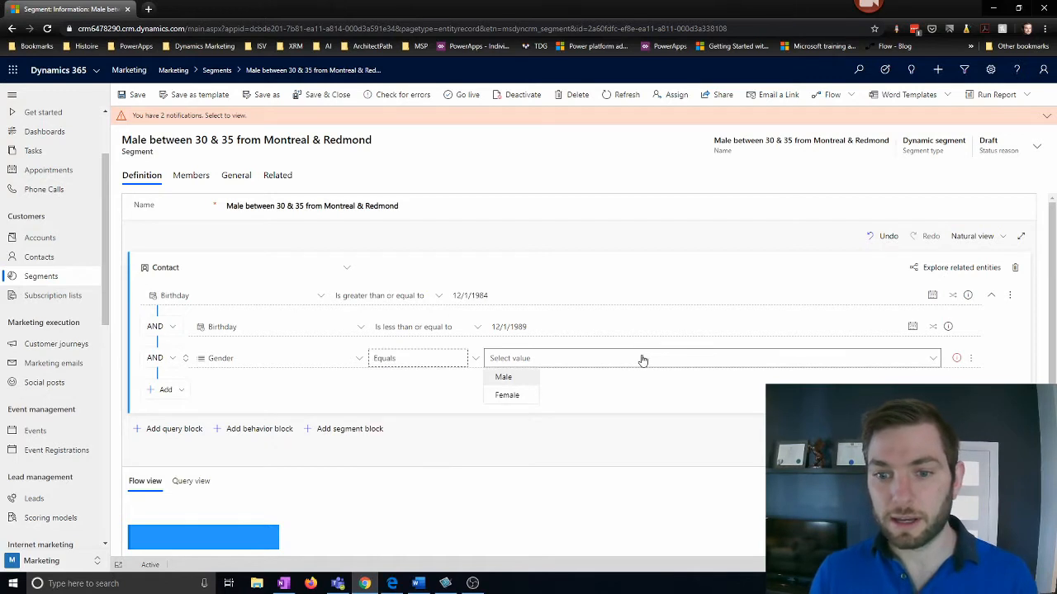
click(525, 380)
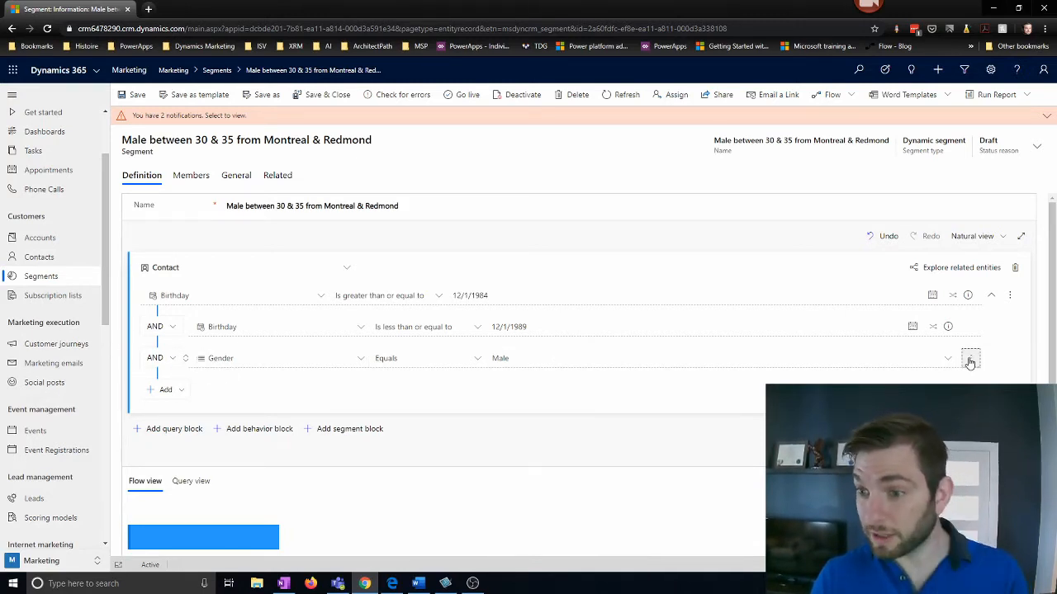
- Delete the Gender condition from the Contact block
click(970, 361)
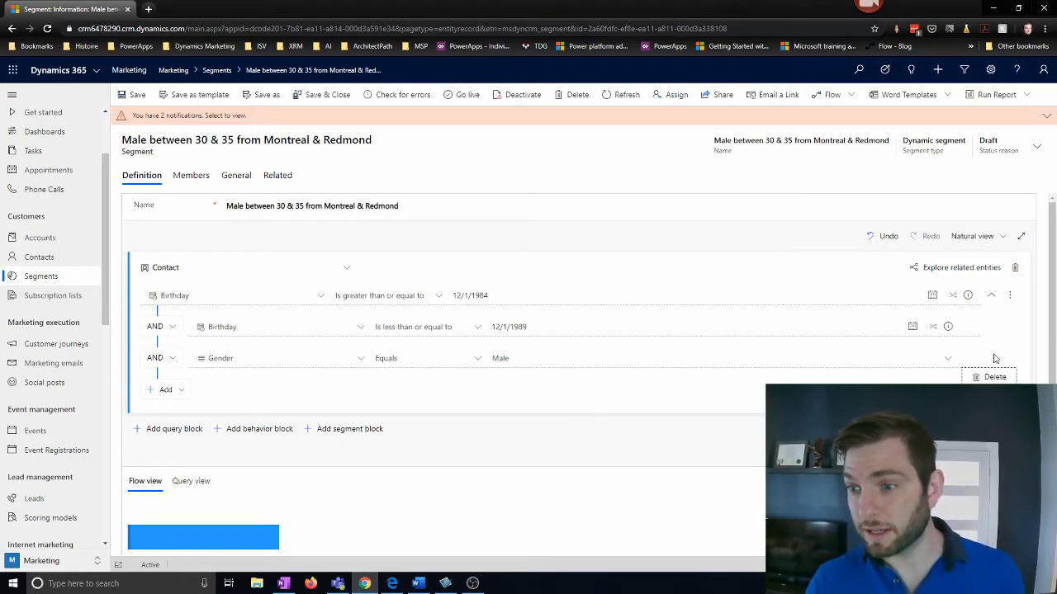
click(975, 364)
click(974, 365)
click(989, 378)
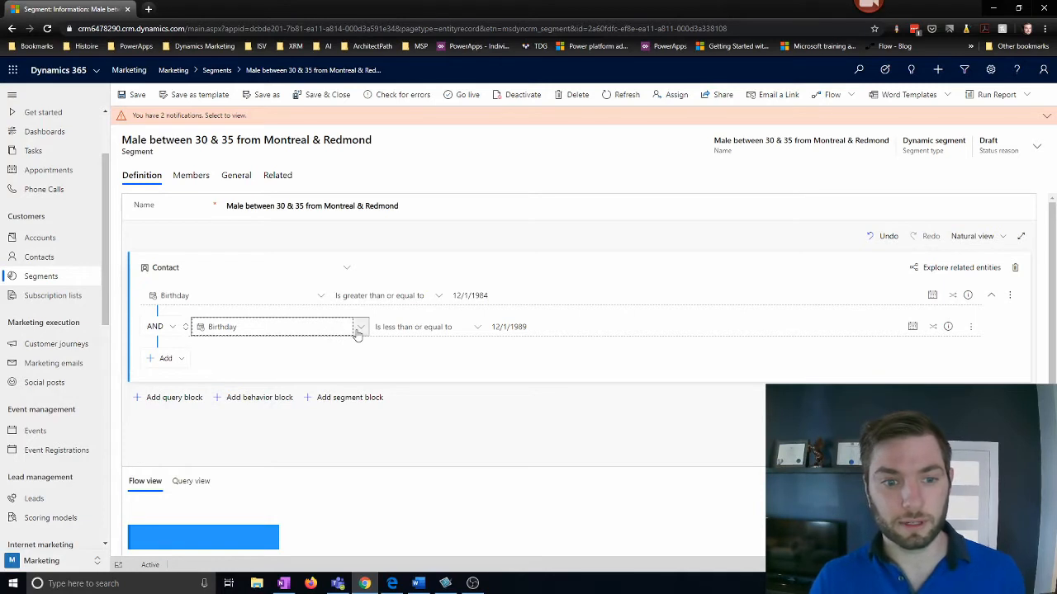
- Add a condition to the Contact block requiring the "Address 1: City" attribute to equal Montreal
click(177, 358)
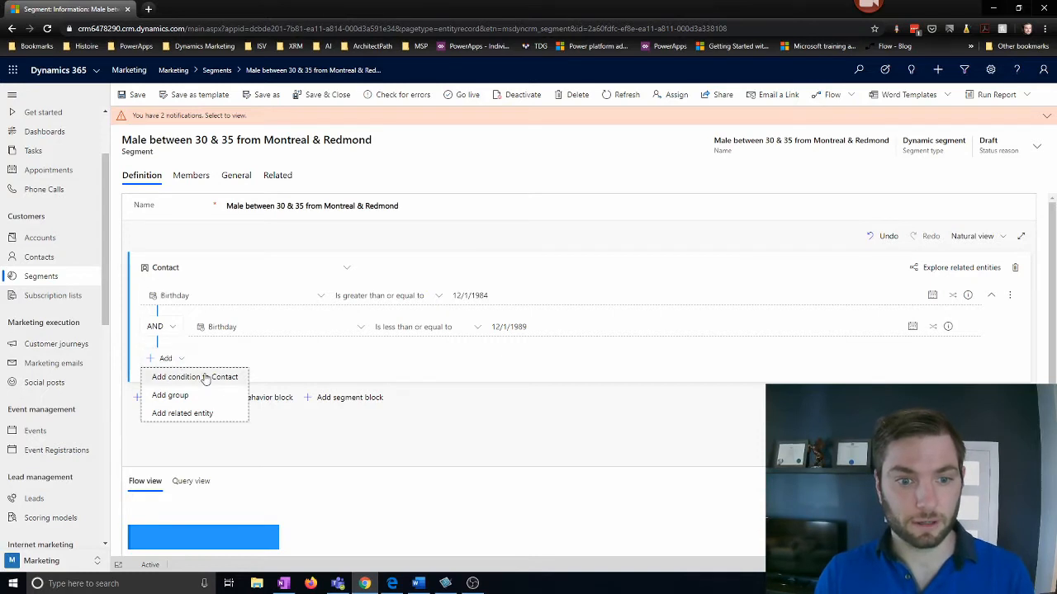
click(195, 378)
click(216, 364)
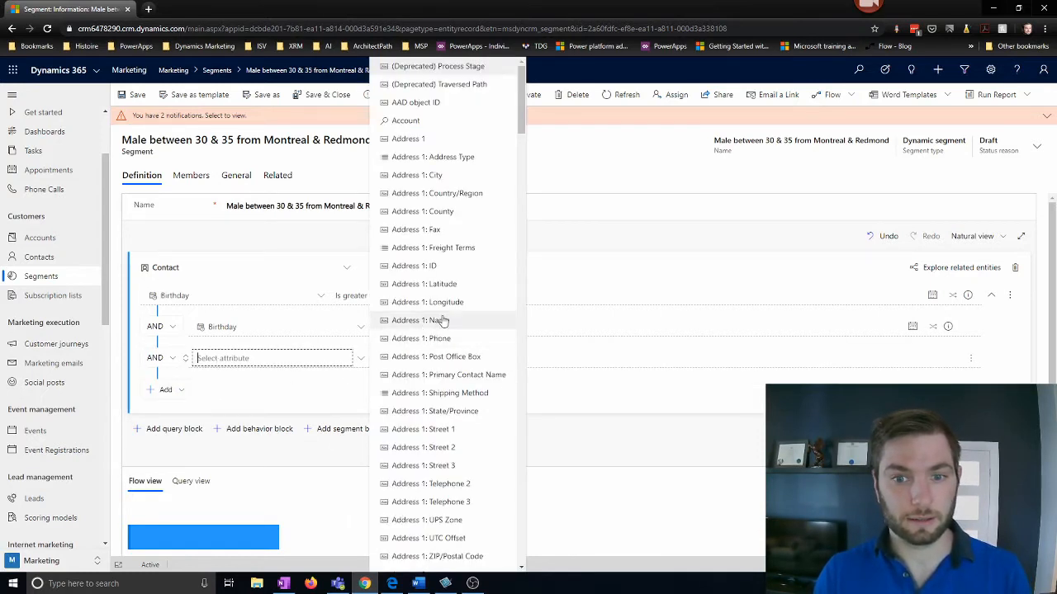
click(435, 177)
click(528, 357)
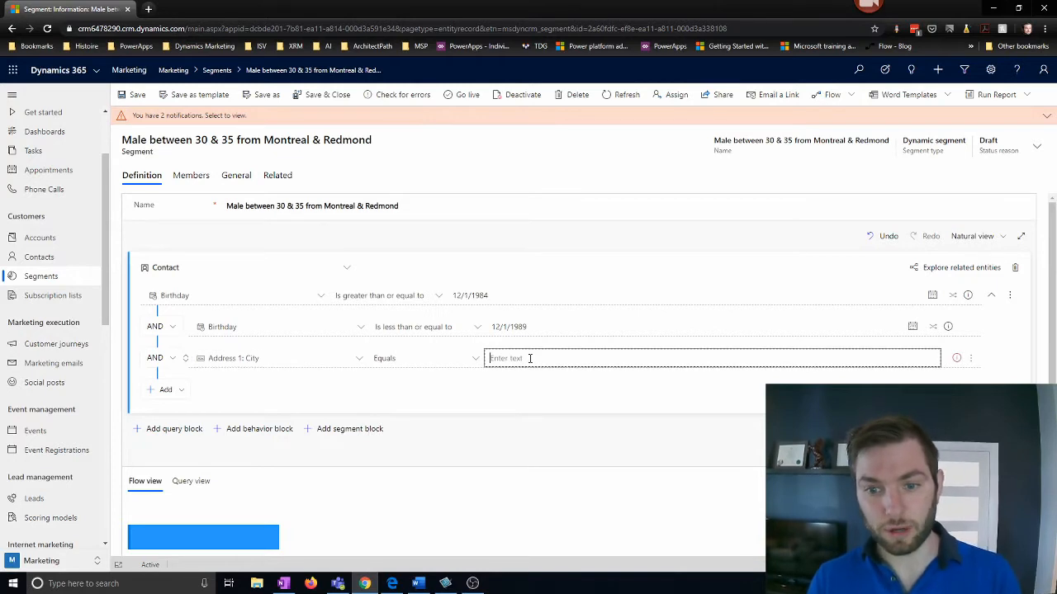
text(Montreal)
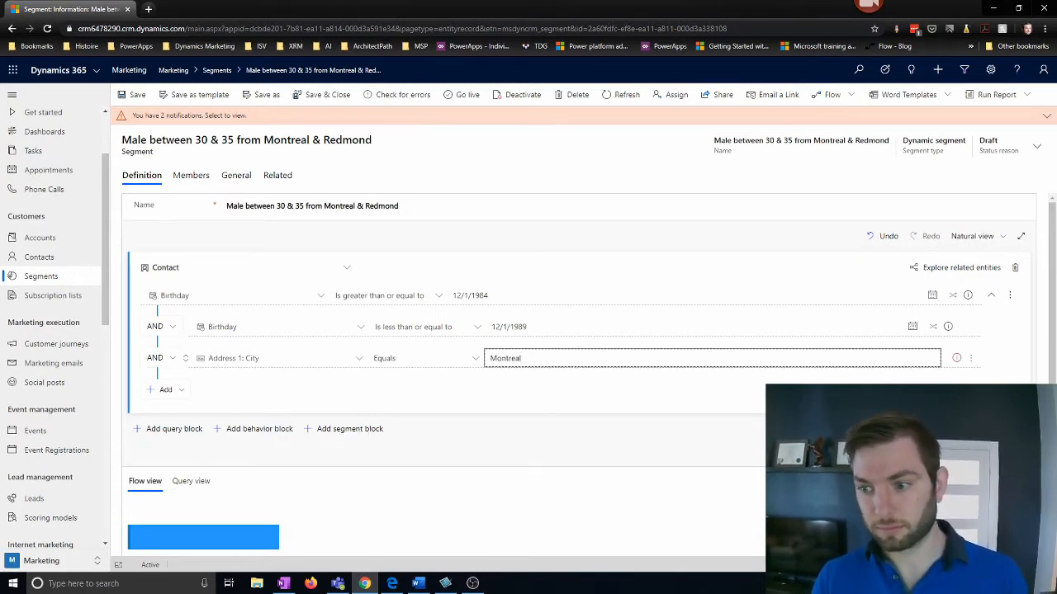
click(767, 518)
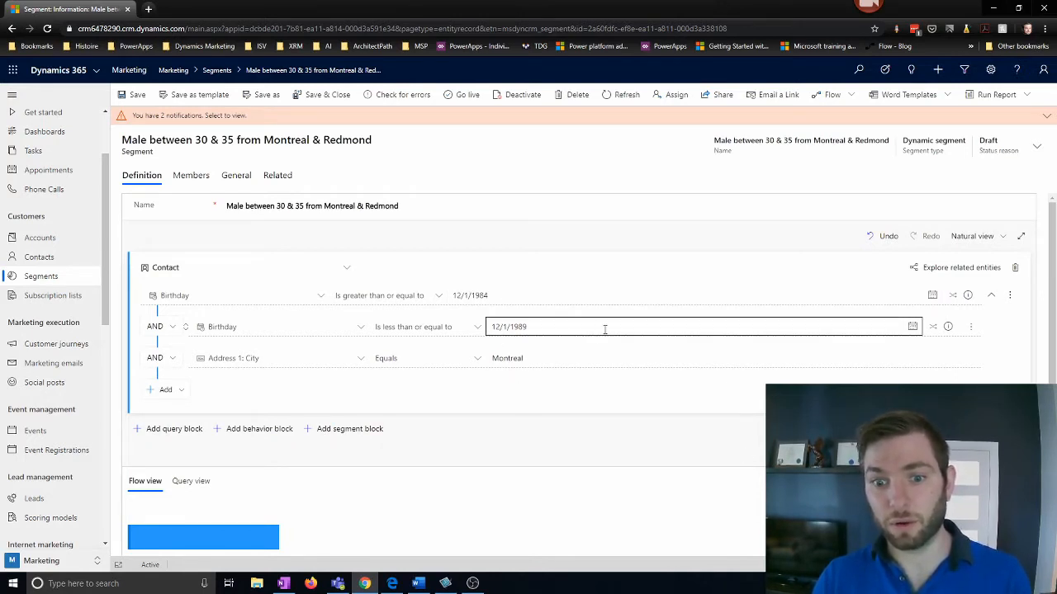
- Add a condition to the Contact block requiring the "Address 1: City" attribute to equal Redmond
click(173, 397)
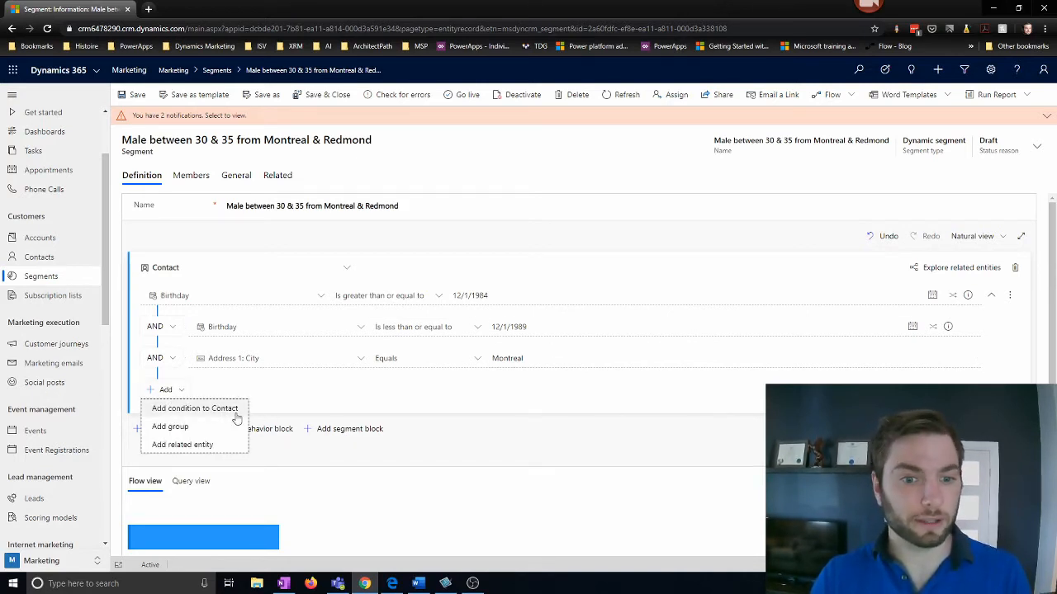
click(235, 413)
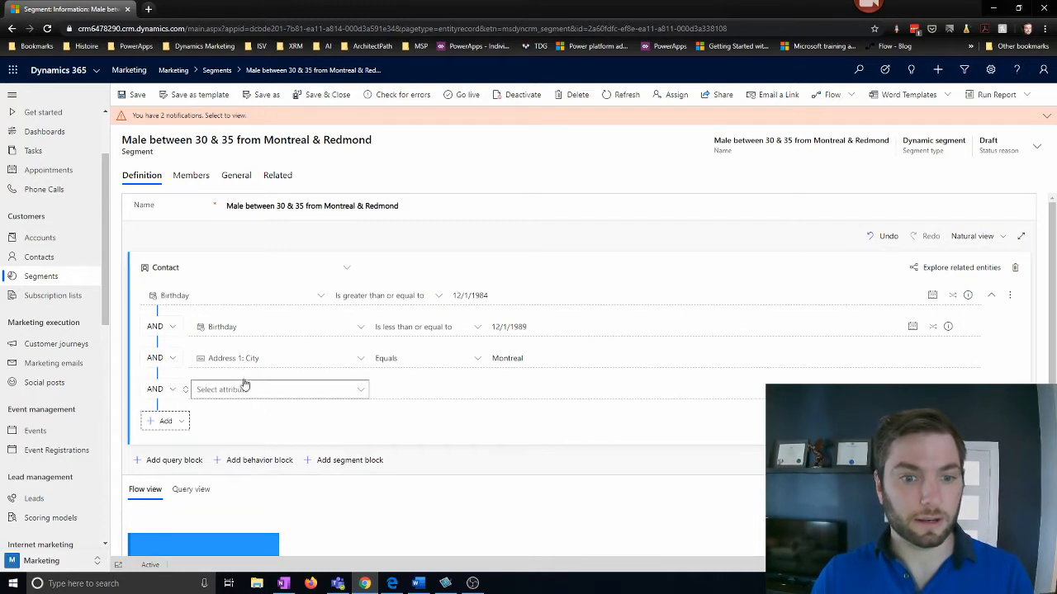
click(251, 394)
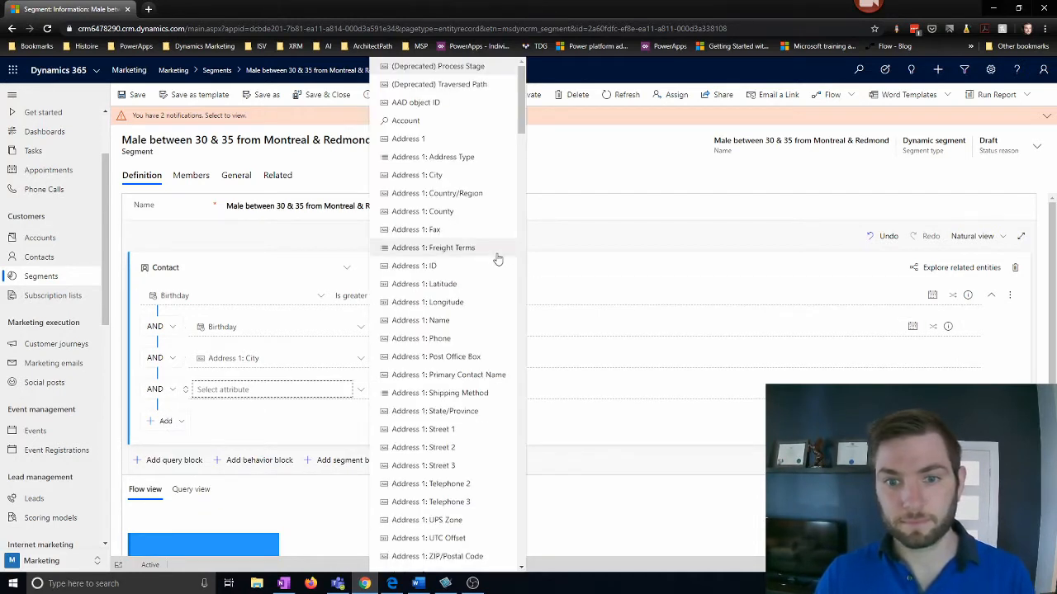
click(454, 180)
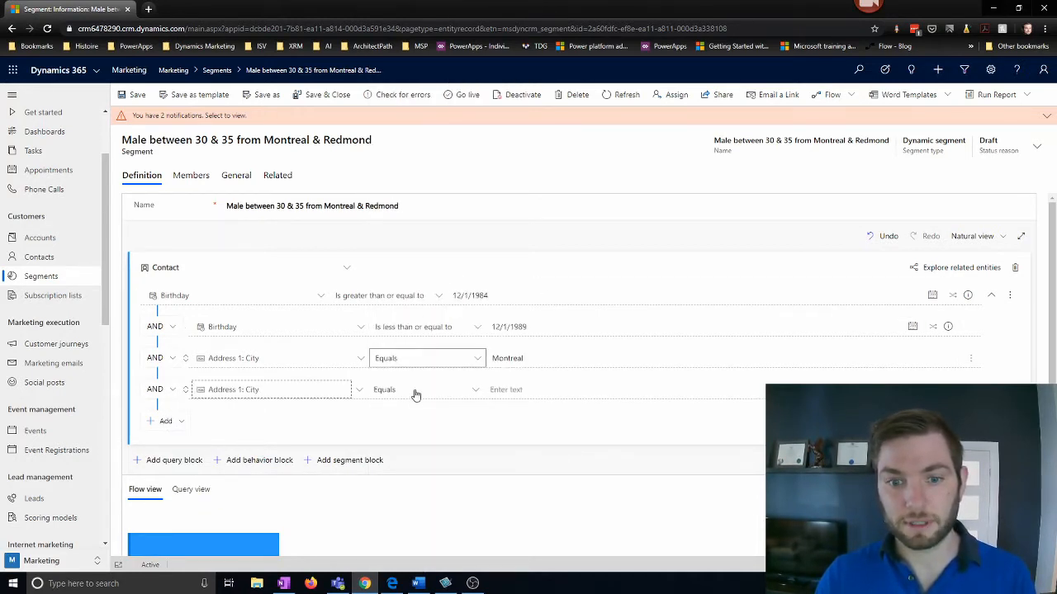
click(514, 388)
text(Redmond)
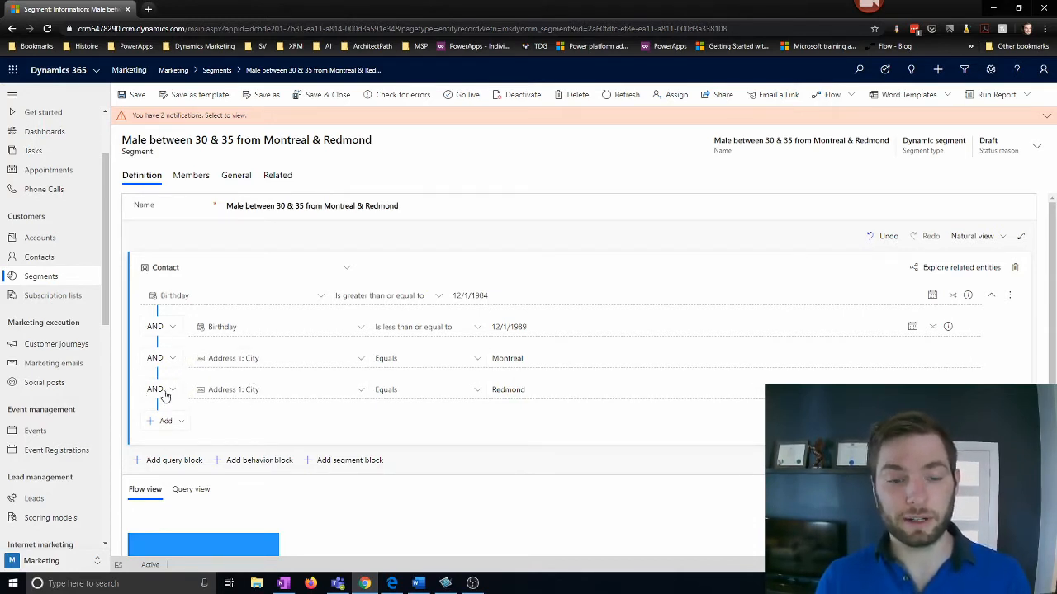
- Change the operator joining the Redmond condition to OR and display the query in Tree view
click(162, 395)
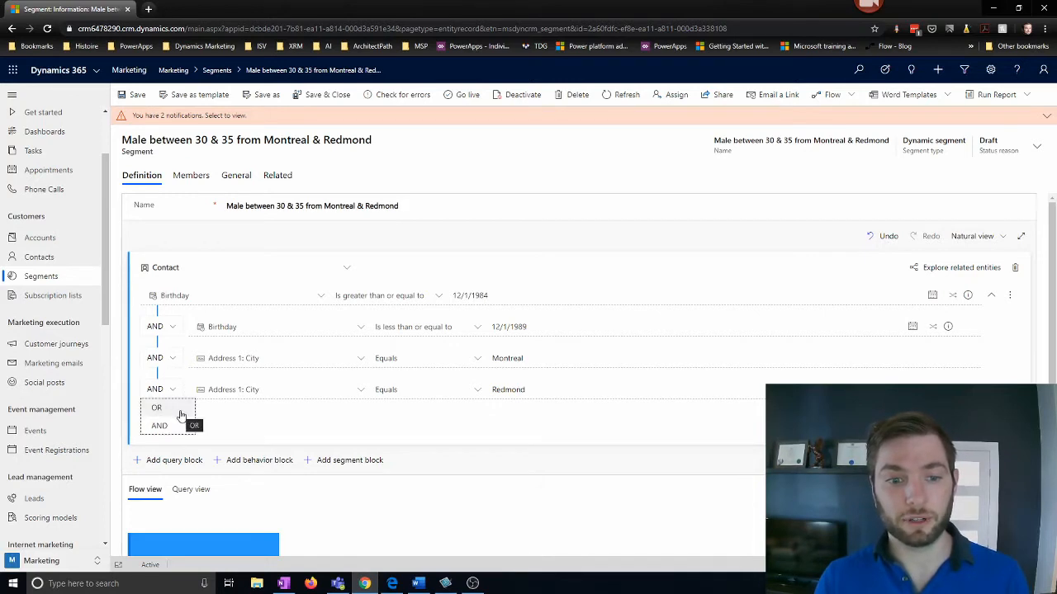
click(162, 413)
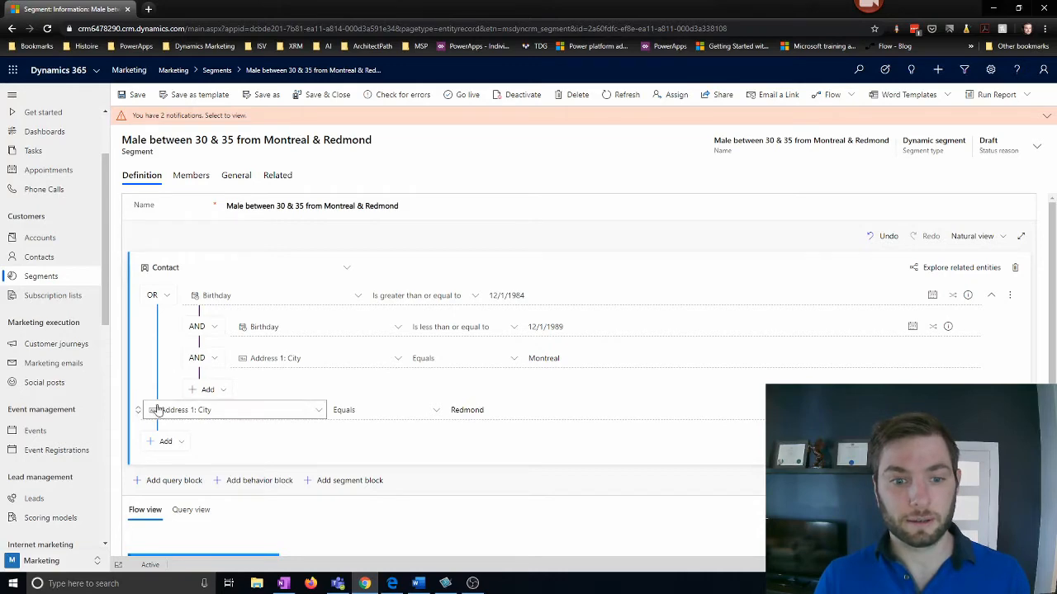
scroll(165, 417, down, 2)
scroll(191, 429, up, 2)
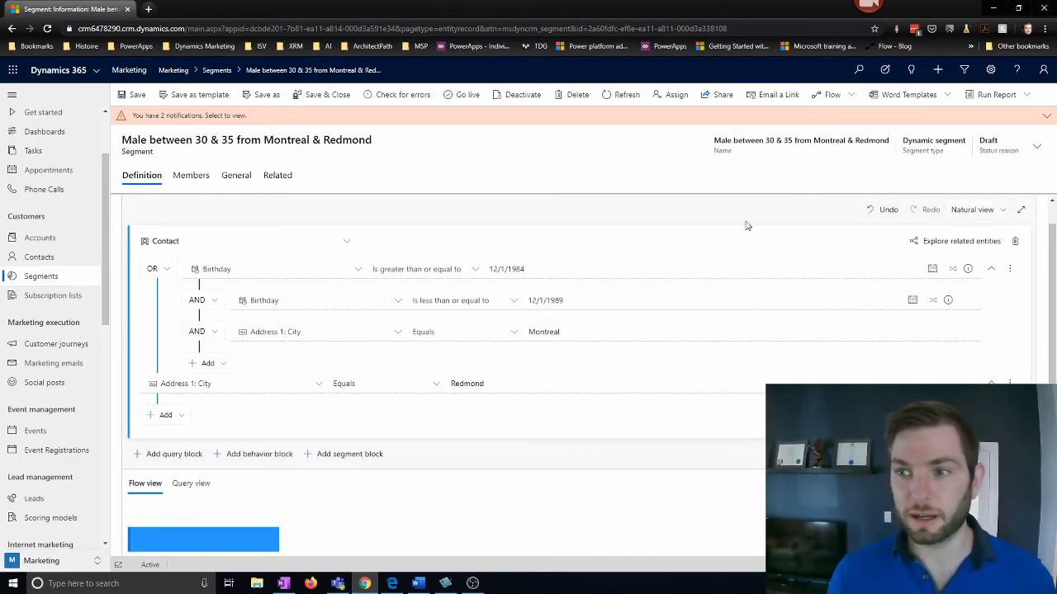
click(995, 211)
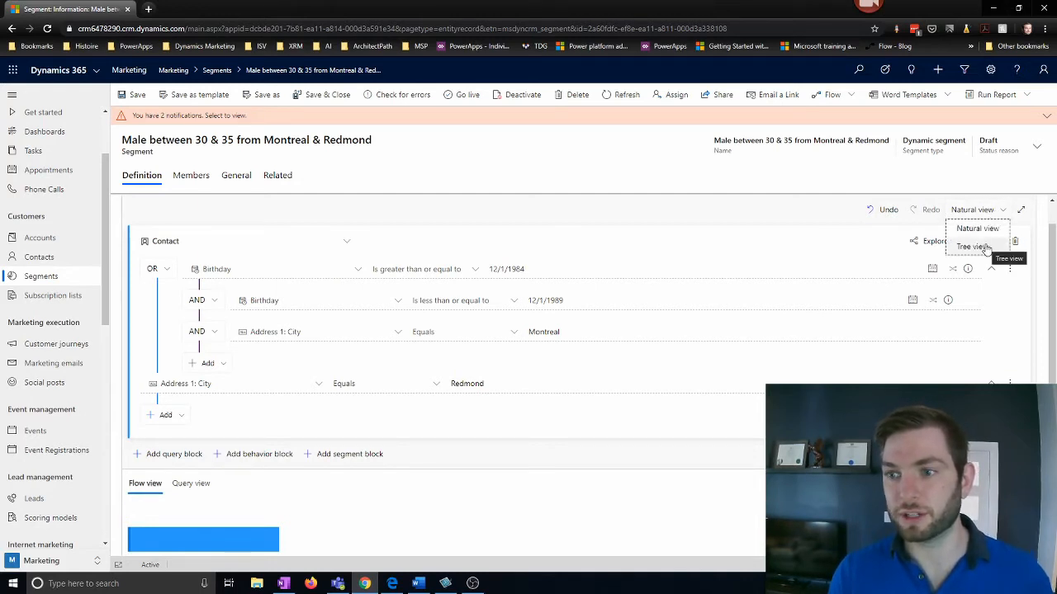
click(972, 247)
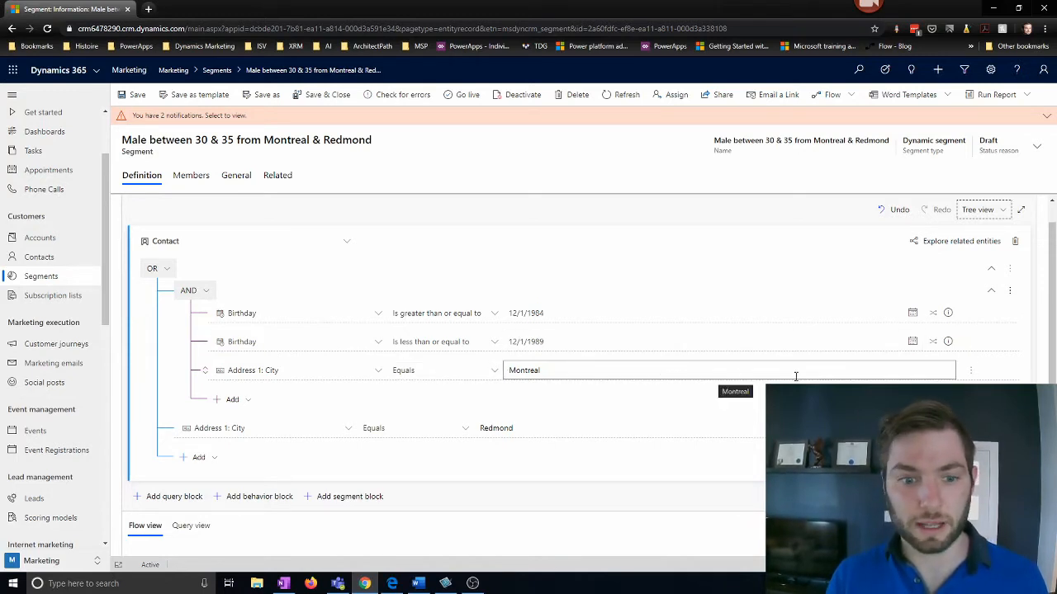
- Delete the Montreal condition from the AND group and re-add "Address 1: City" equals Montreal directly under the outer OR group
click(971, 373)
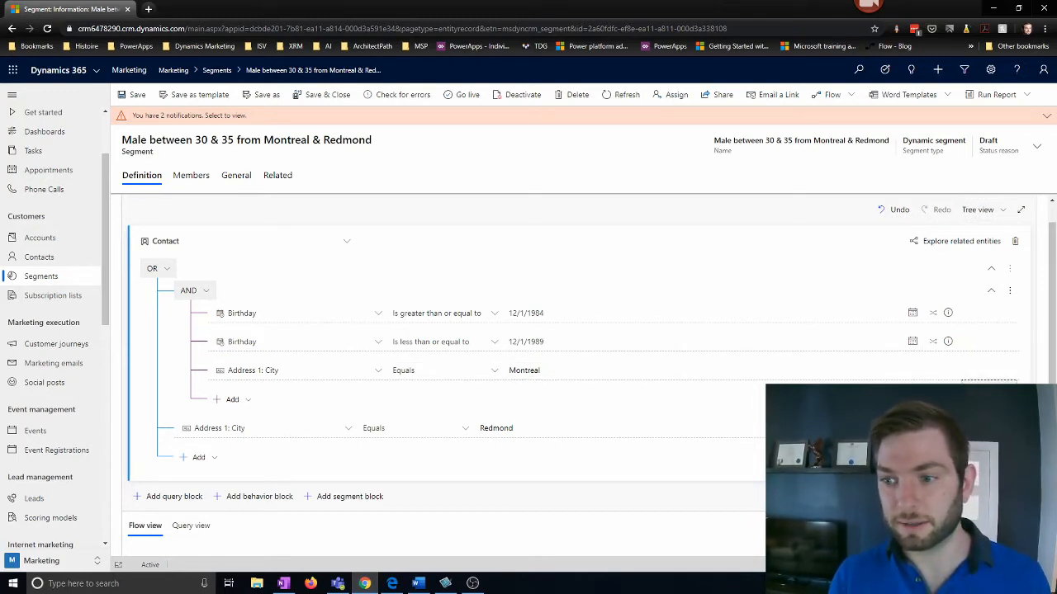
click(986, 392)
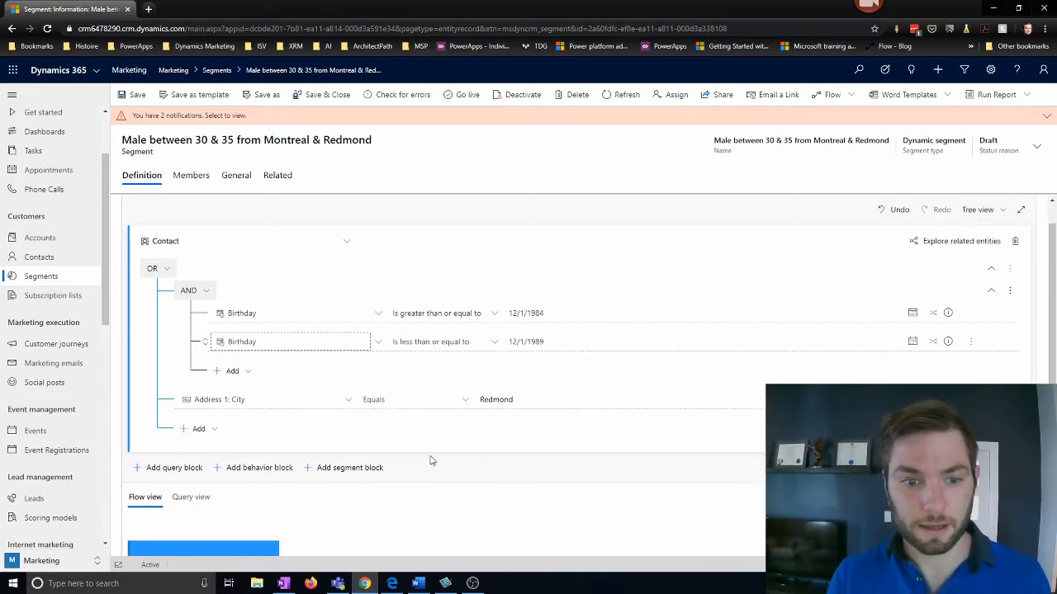
click(211, 431)
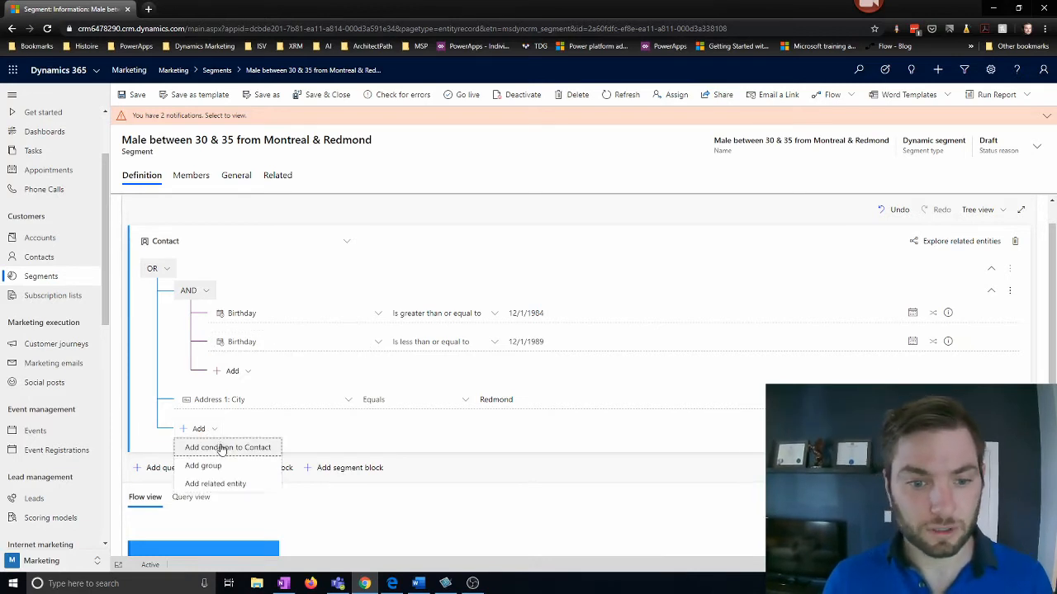
click(225, 448)
click(256, 428)
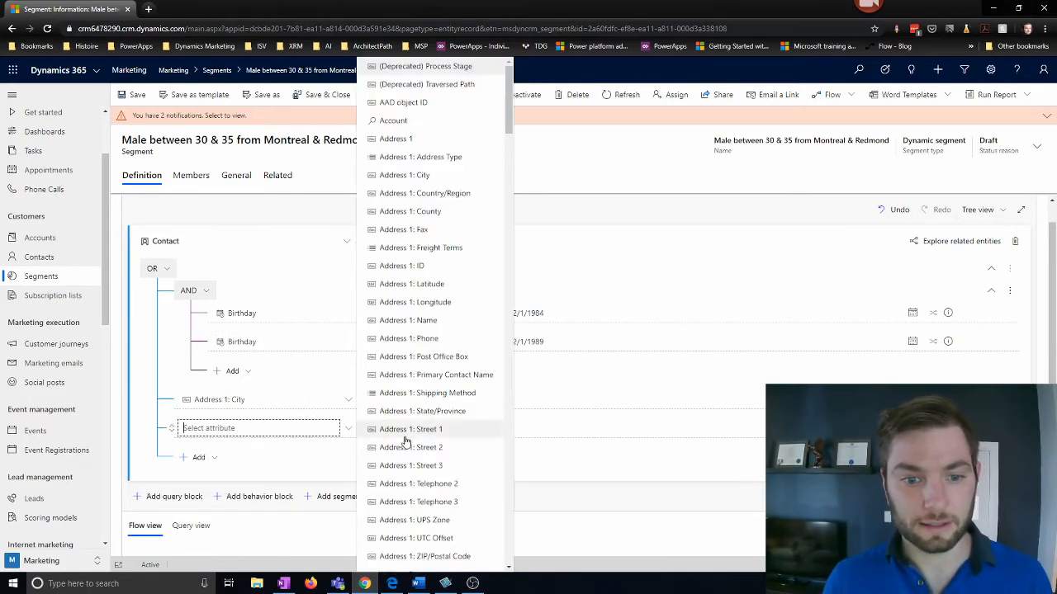
click(452, 180)
click(500, 427)
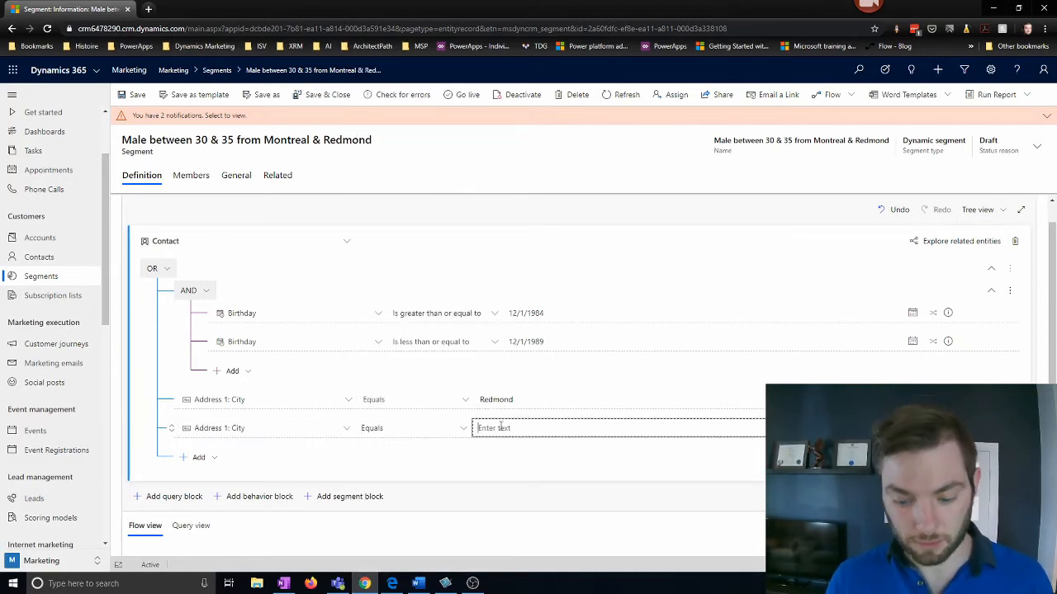
text(Montreal)
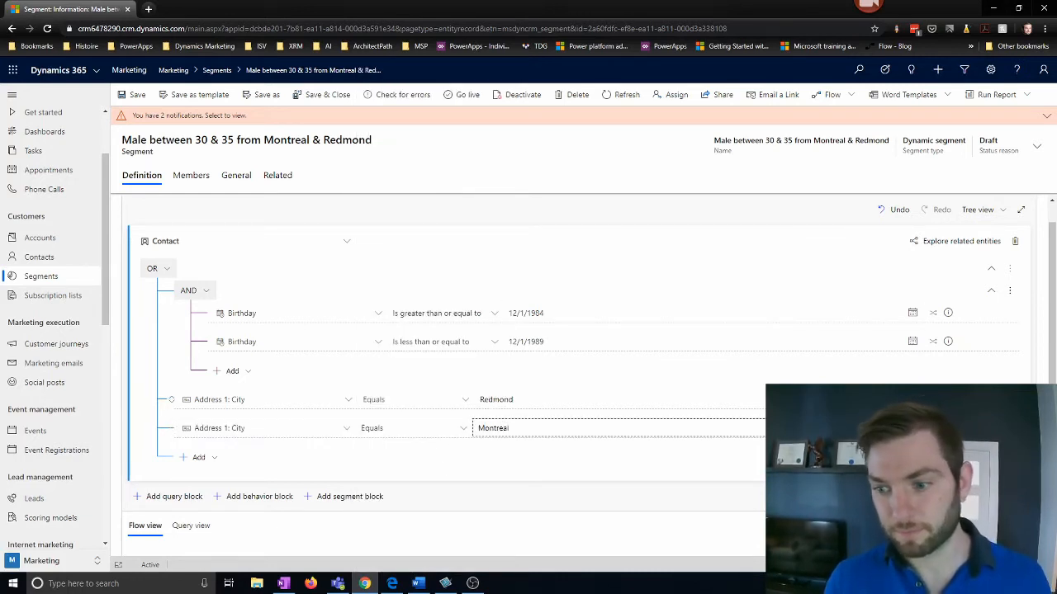
key(Tab)
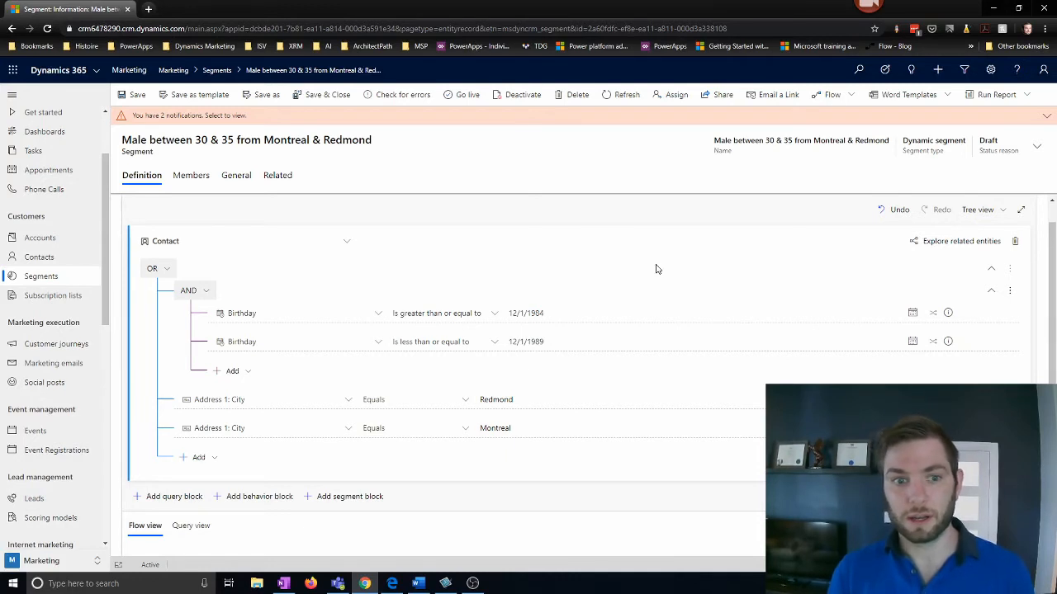
- Check the segment for errors, then set it live and refresh the record
click(1001, 214)
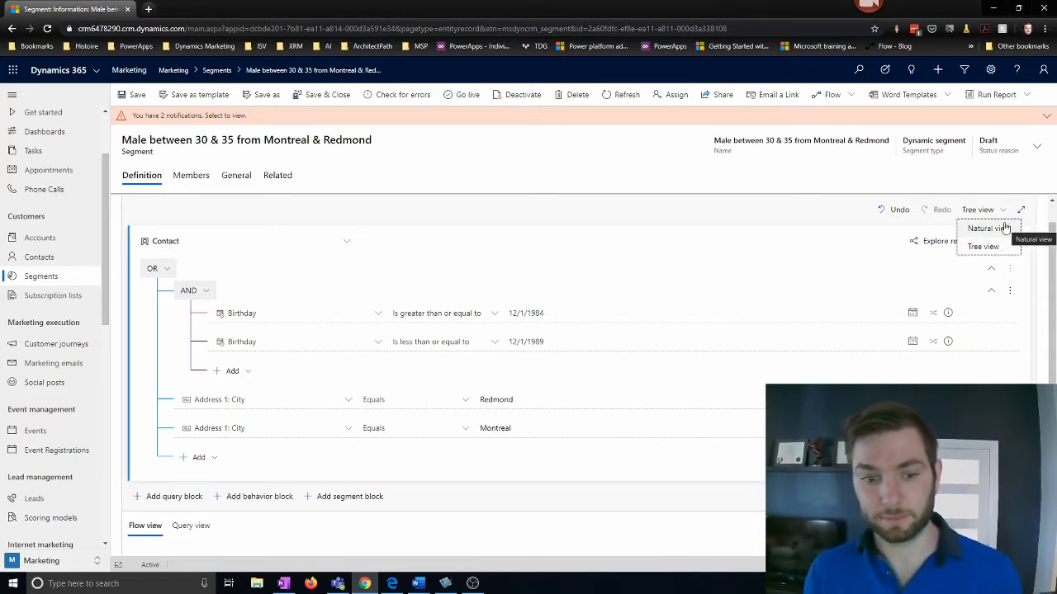
click(324, 224)
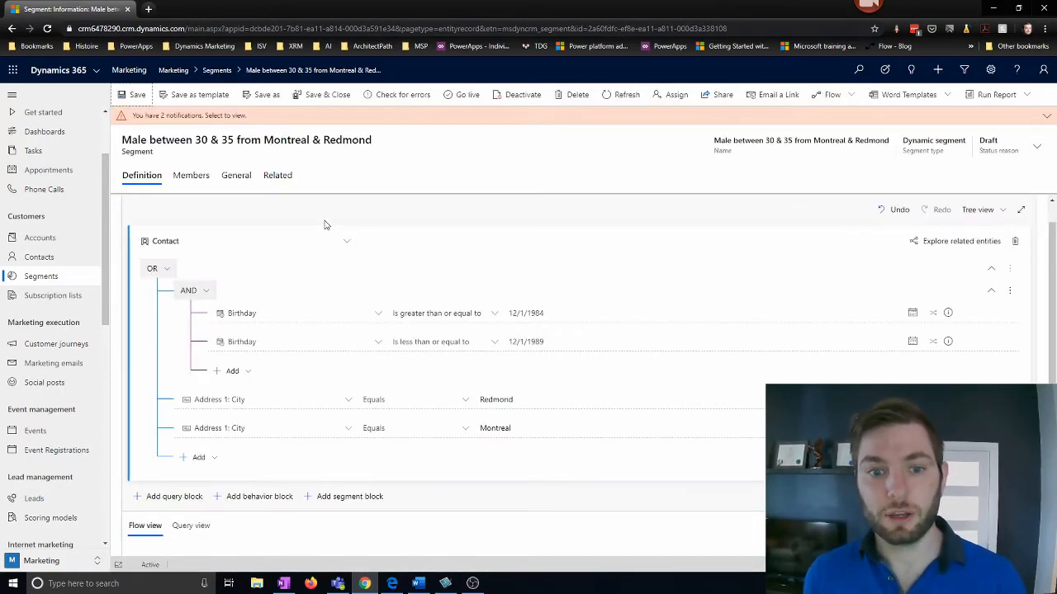
click(382, 96)
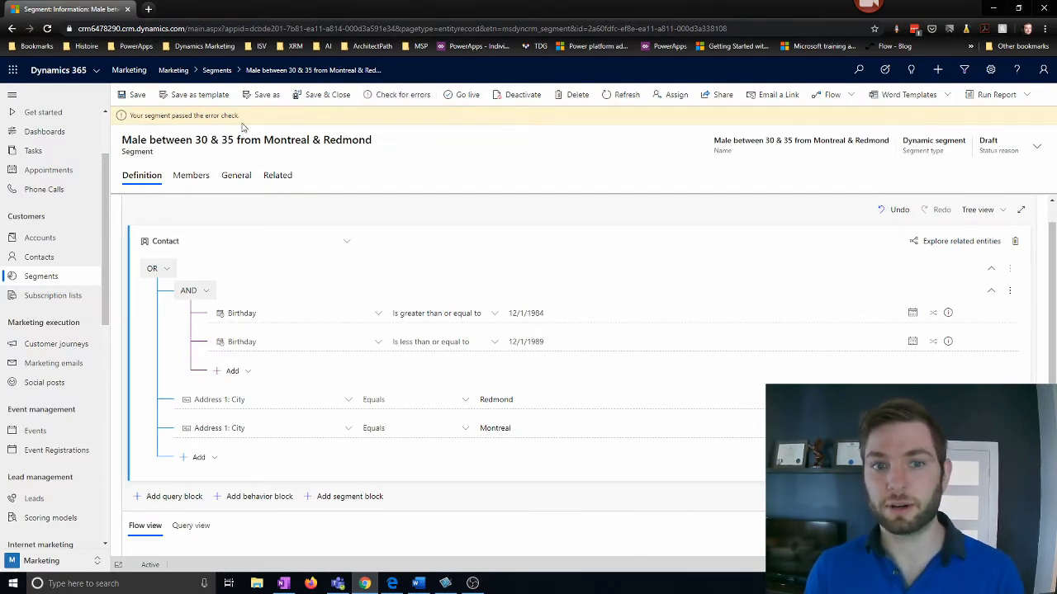
click(467, 95)
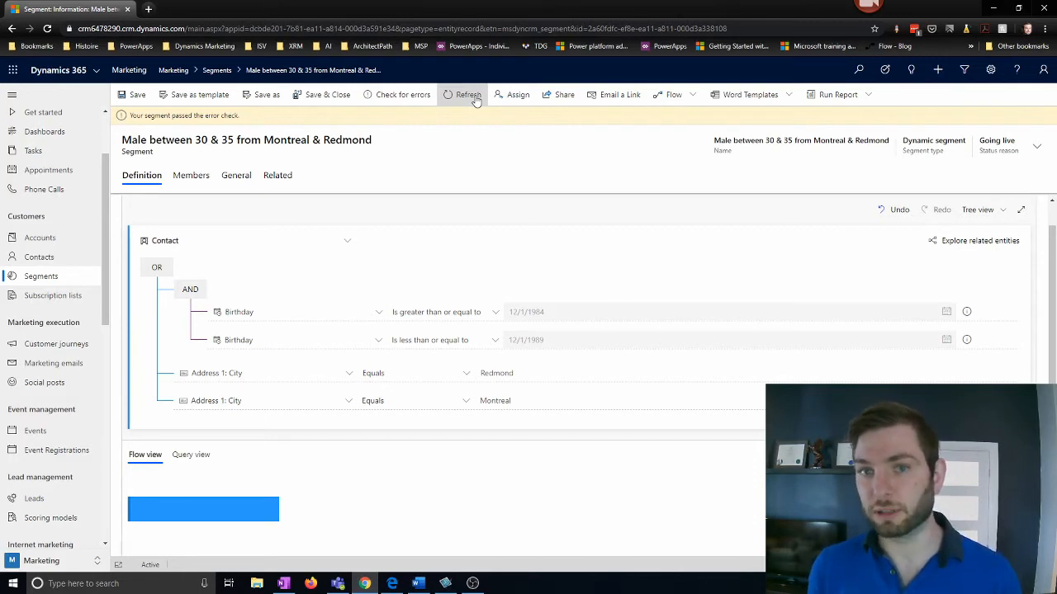
click(468, 95)
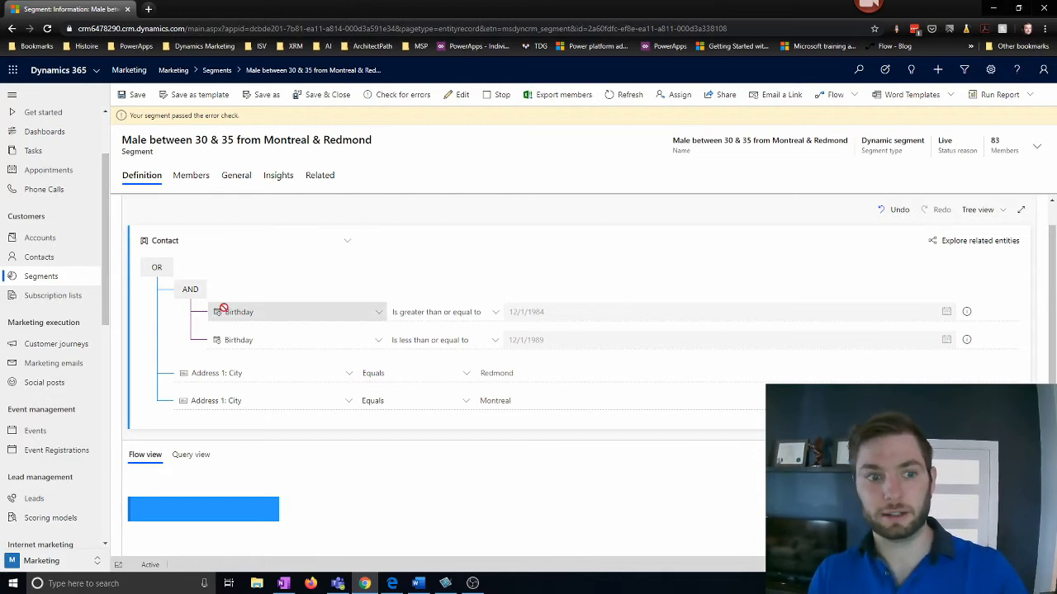
- Create and save a new dynamic segment without a template, named "Contacts working in busines services OR consulting"
click(58, 276)
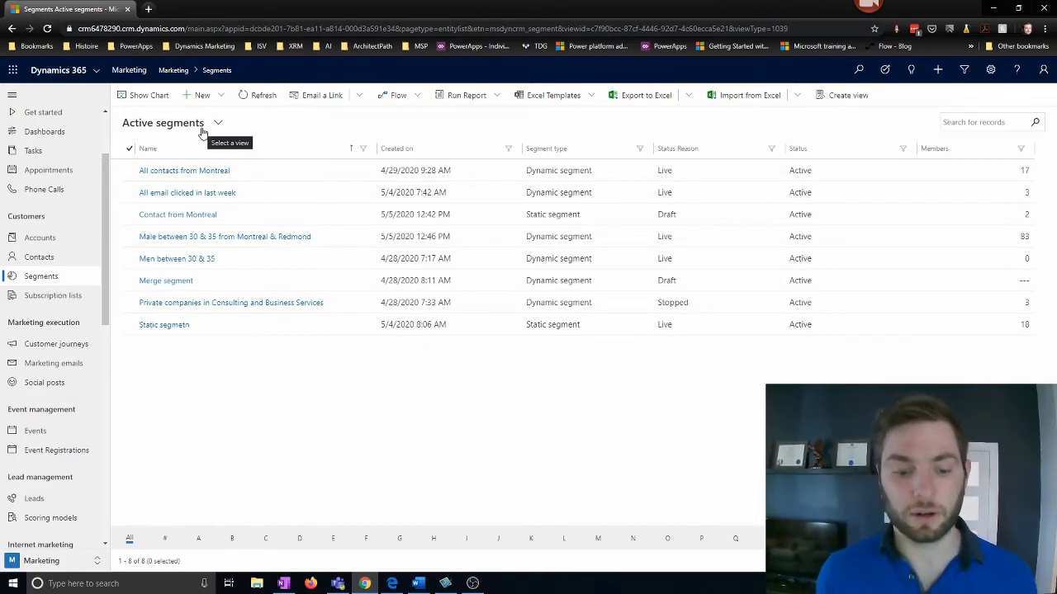
click(216, 96)
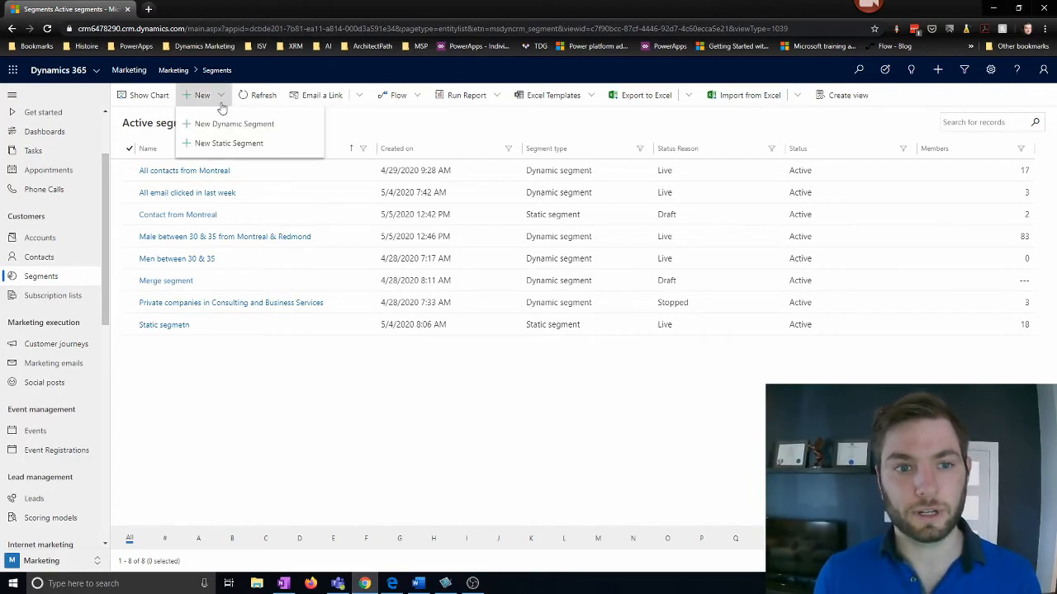
click(235, 124)
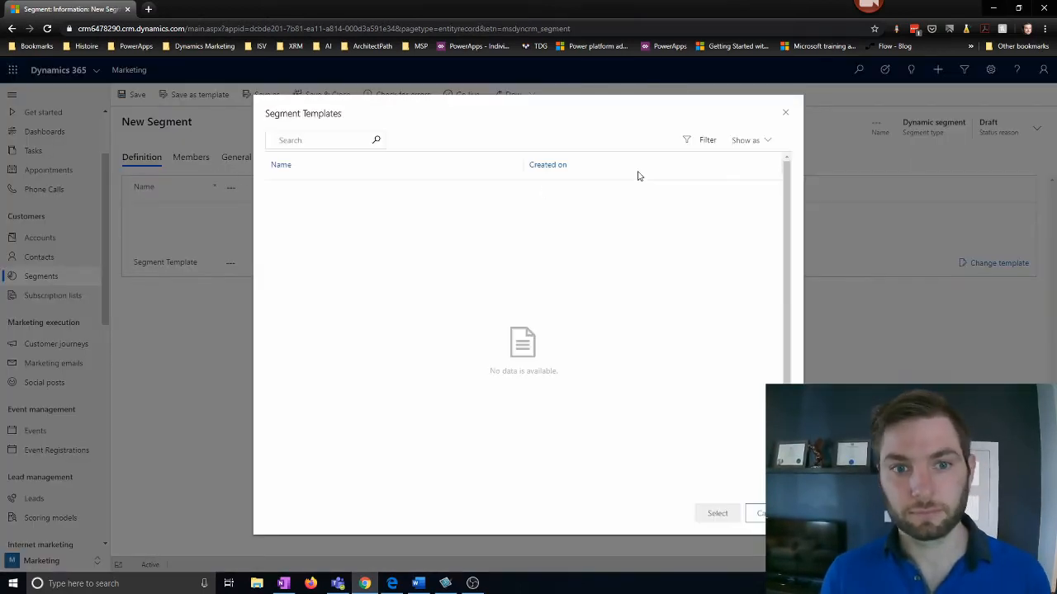
click(785, 113)
click(276, 189)
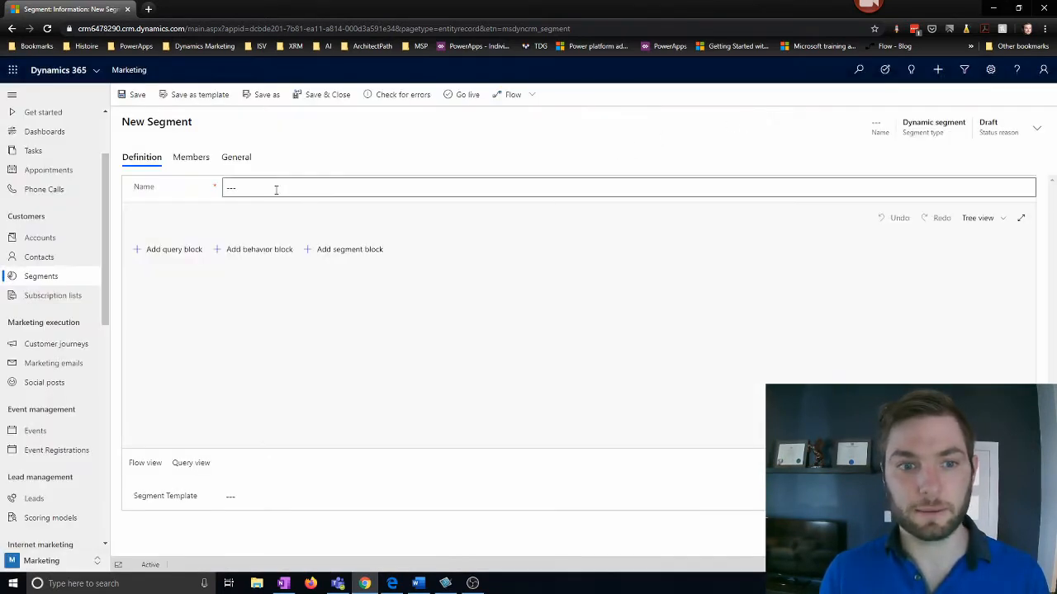
text(Con)
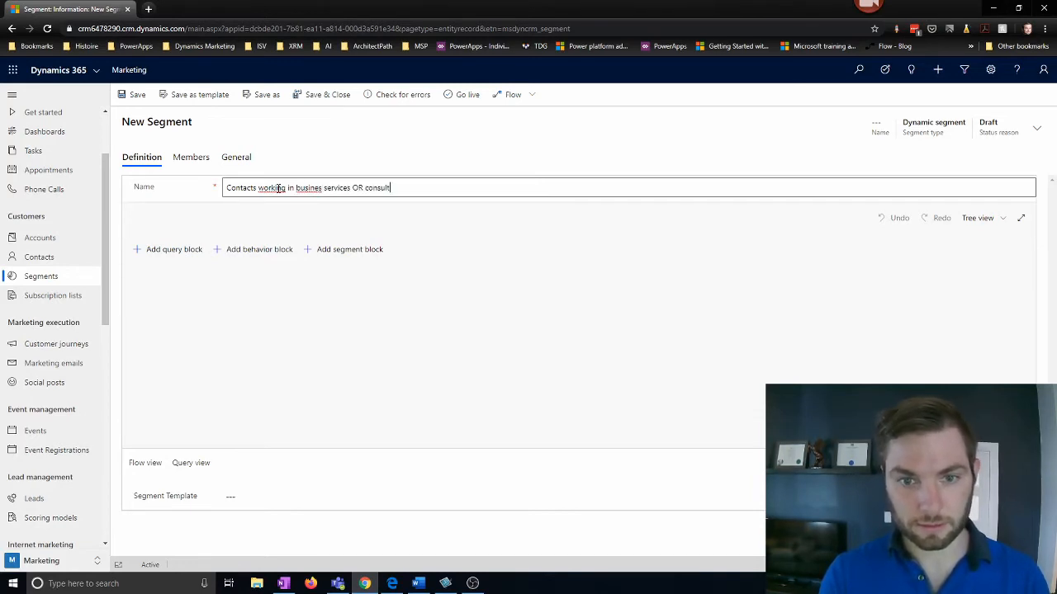
text(g)
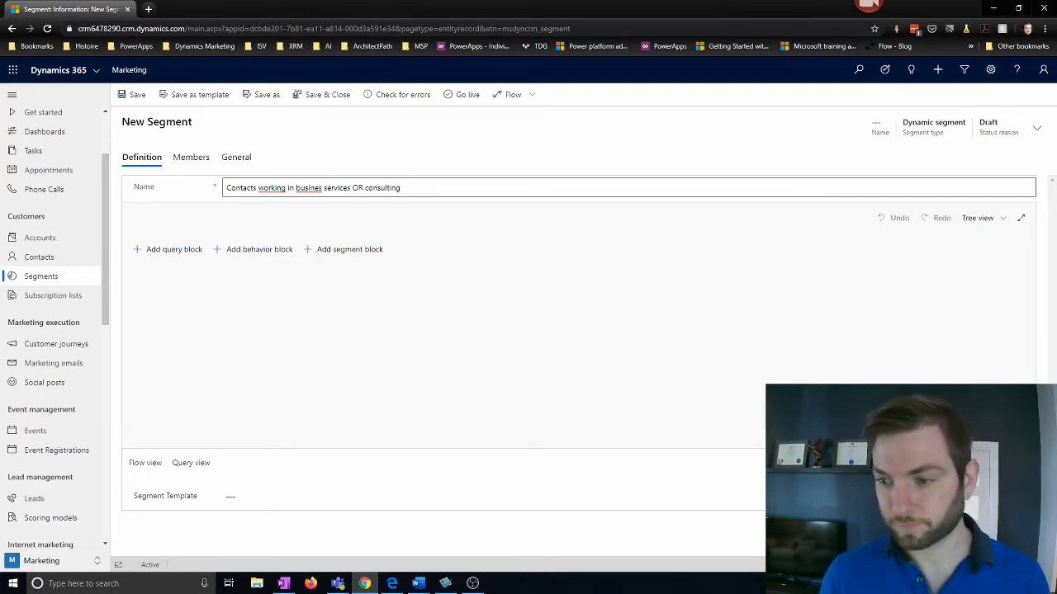
key(ctrl+s)
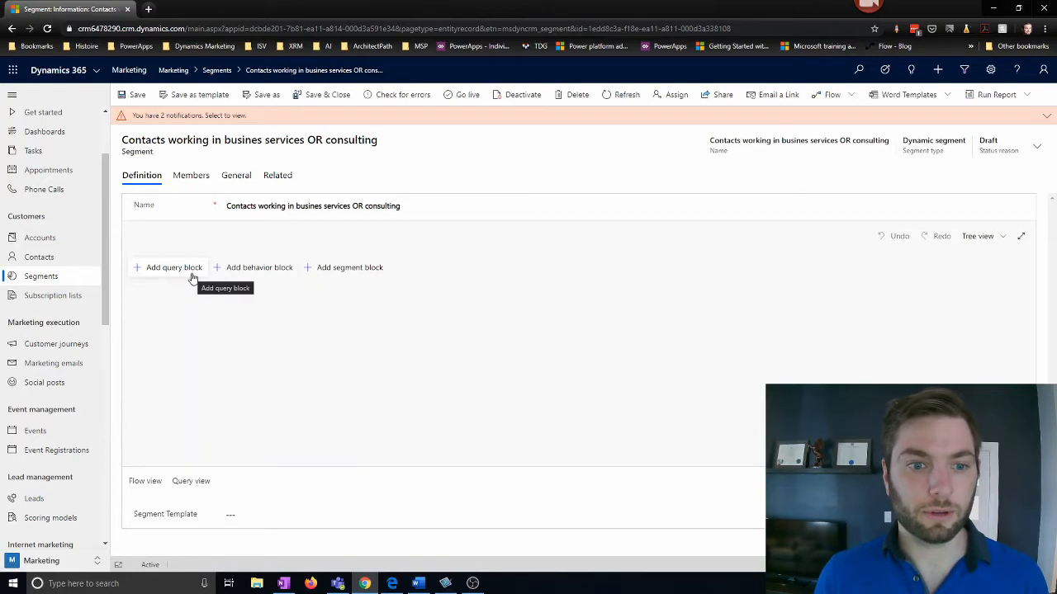
- Add a query block to the new segment and set its entity to Account
click(193, 278)
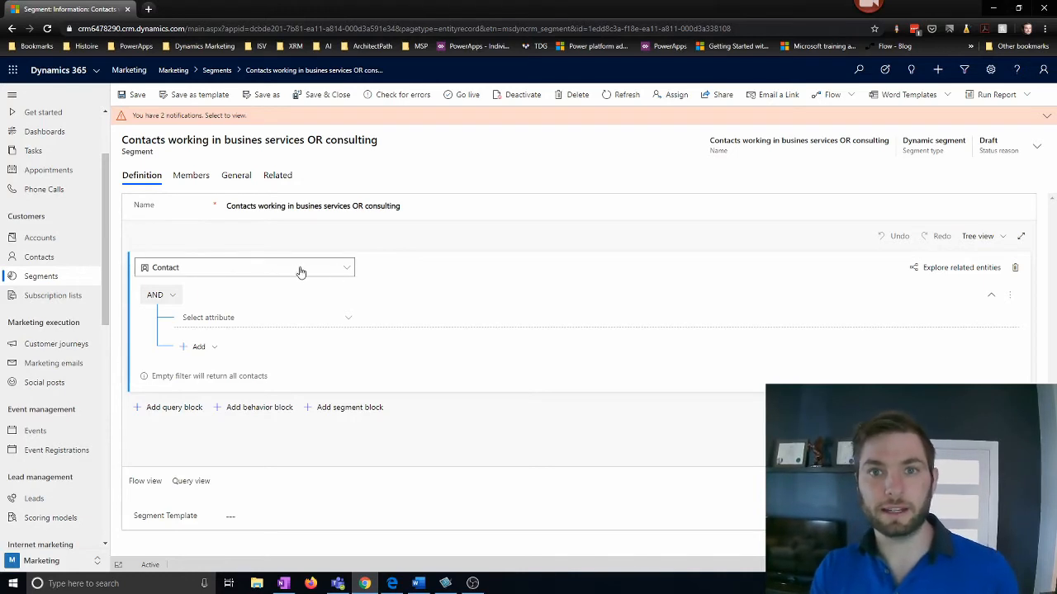
click(248, 272)
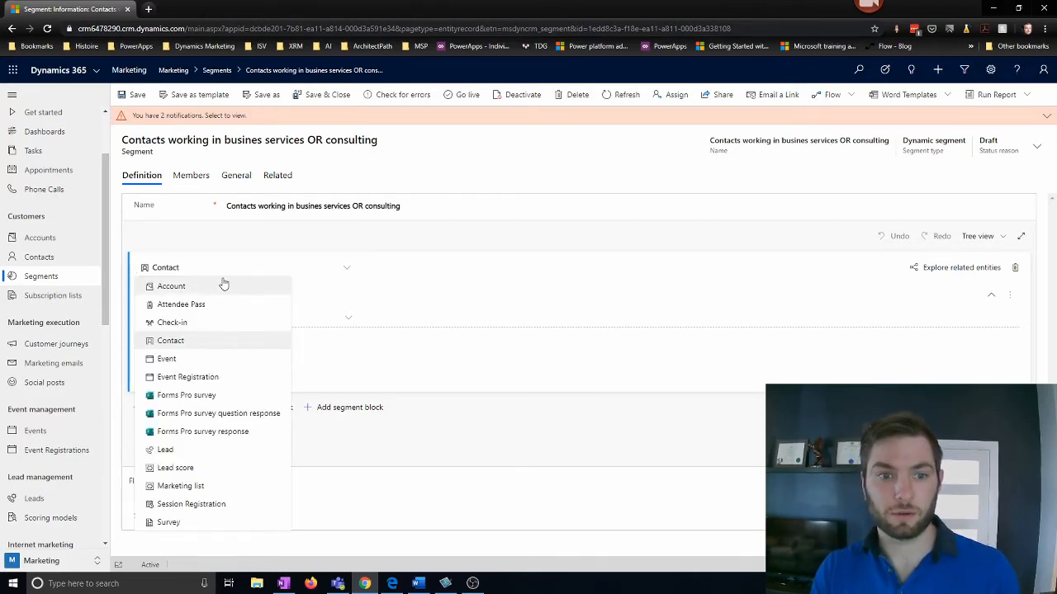
click(175, 286)
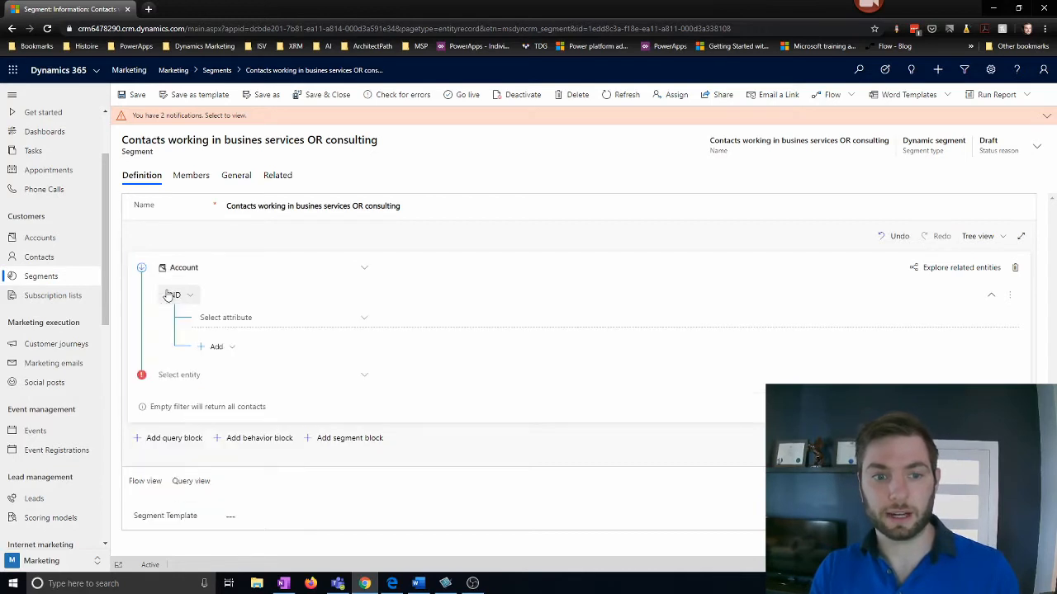
- Set the Account block's first condition to Industry equals Business Services
click(270, 322)
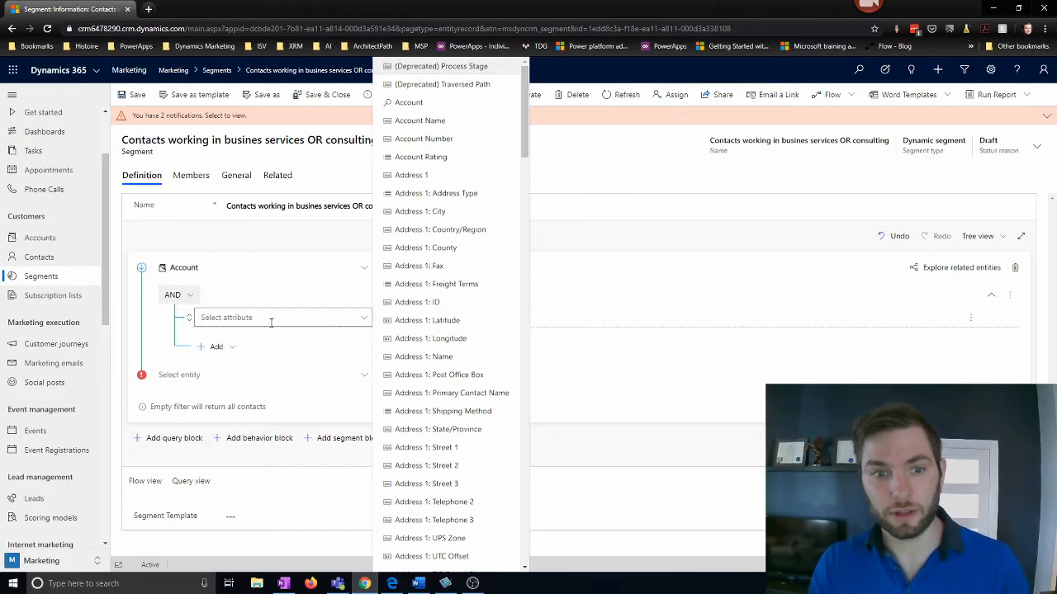
text(industry)
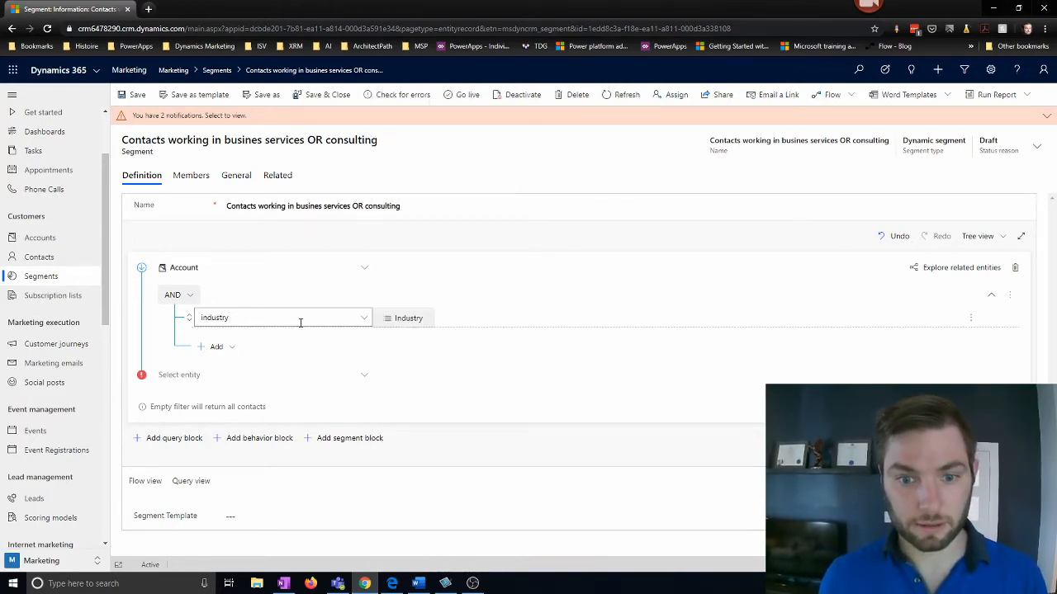
click(405, 321)
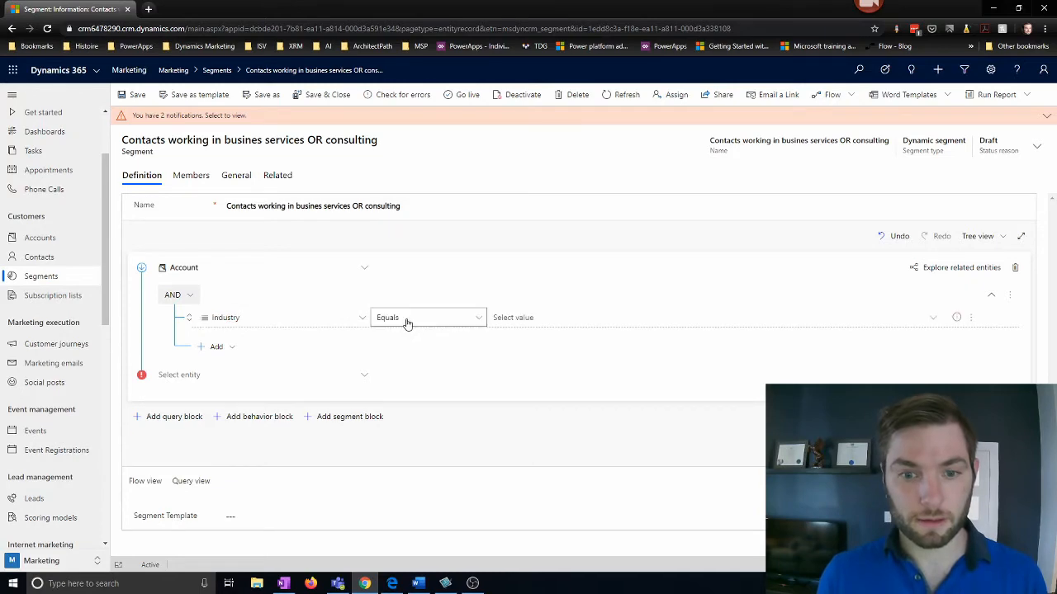
click(545, 321)
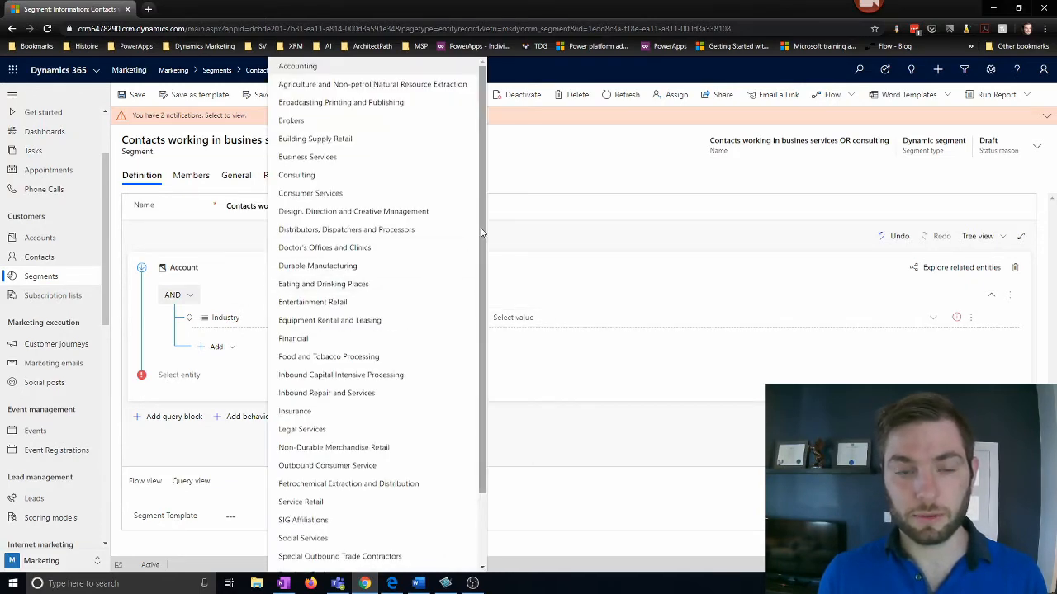
drag(483, 233, 495, 362)
scroll(436, 273, up, 2)
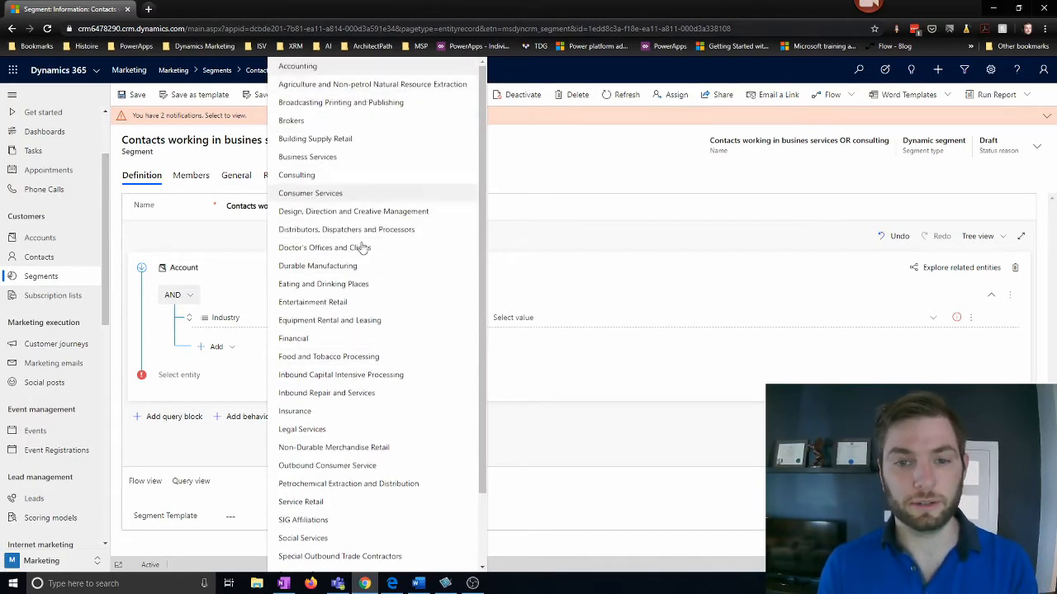
scroll(401, 264, down, 2)
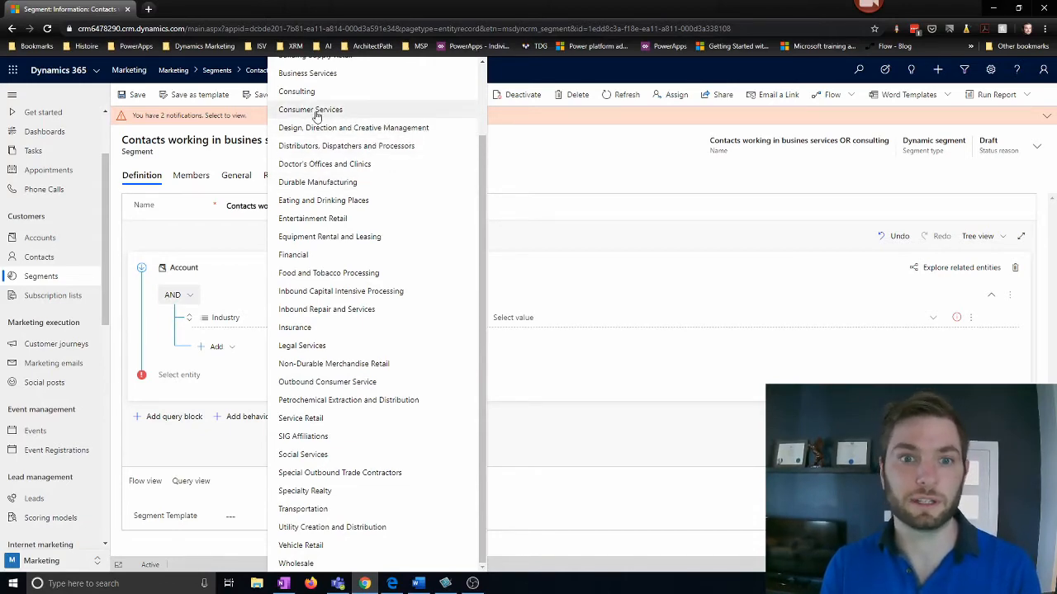
scroll(330, 124, up, 2)
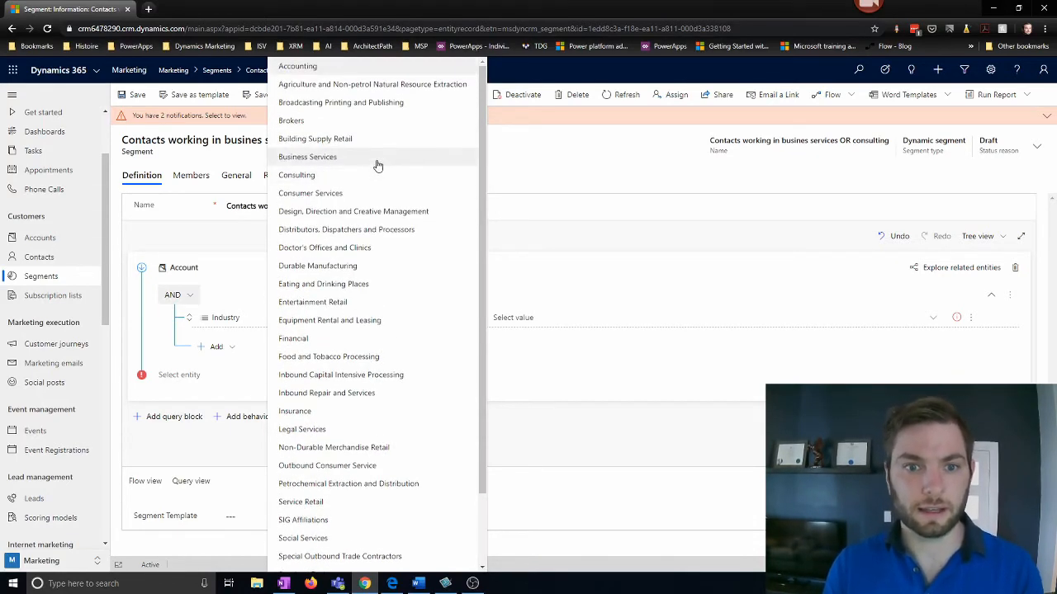
click(375, 165)
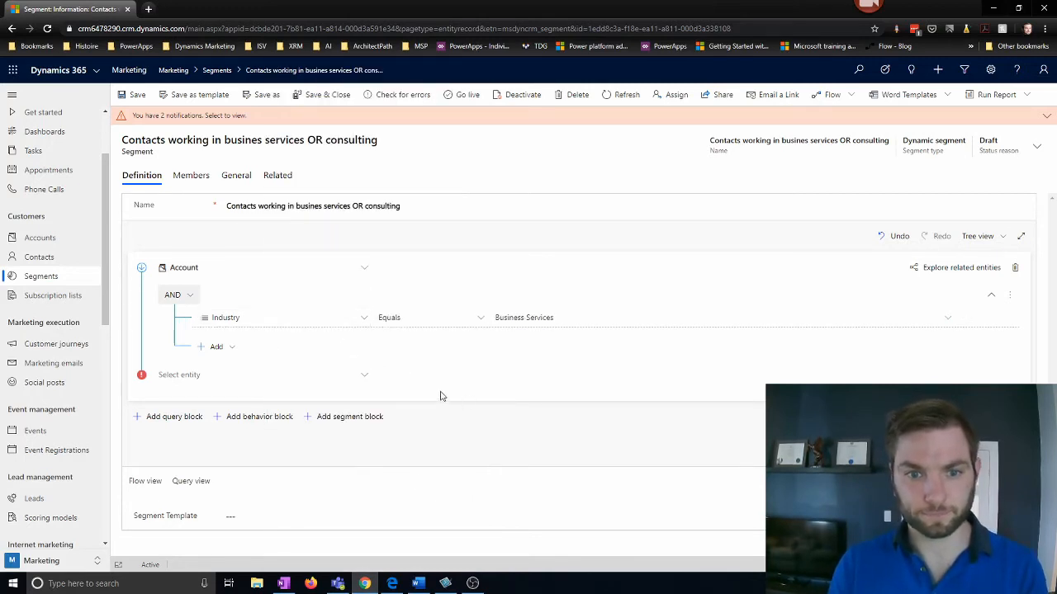
- Add a second Account condition, Industry equals Consulting, and switch the group operator to OR
click(224, 353)
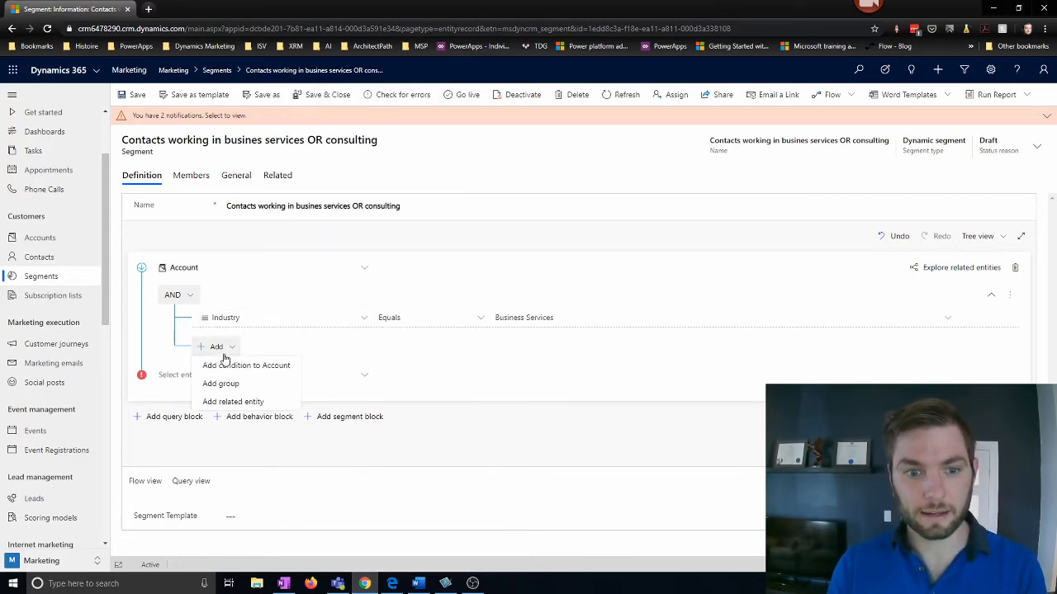
click(259, 370)
click(283, 347)
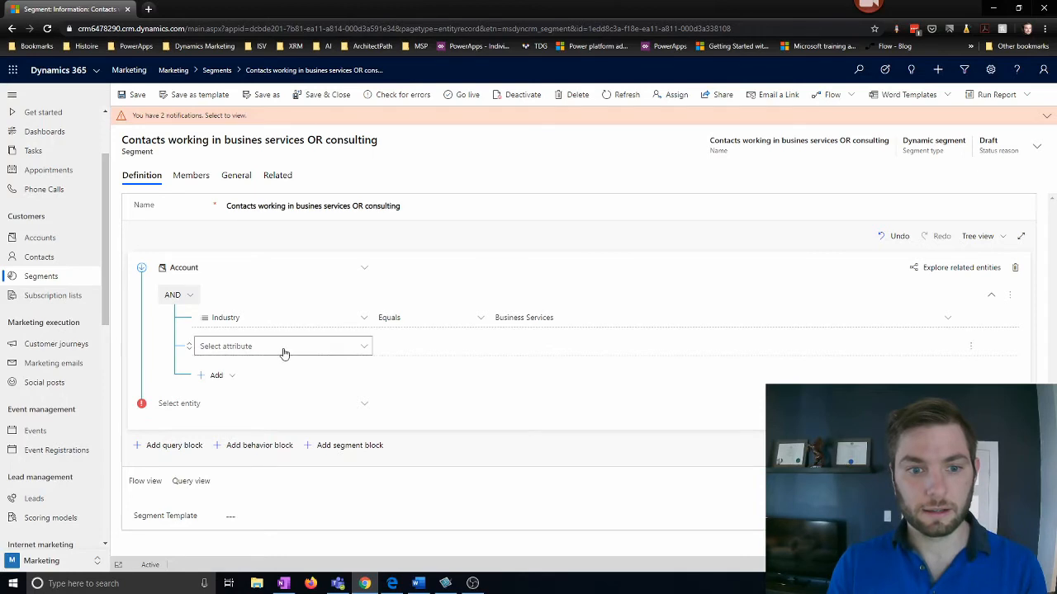
text(industry)
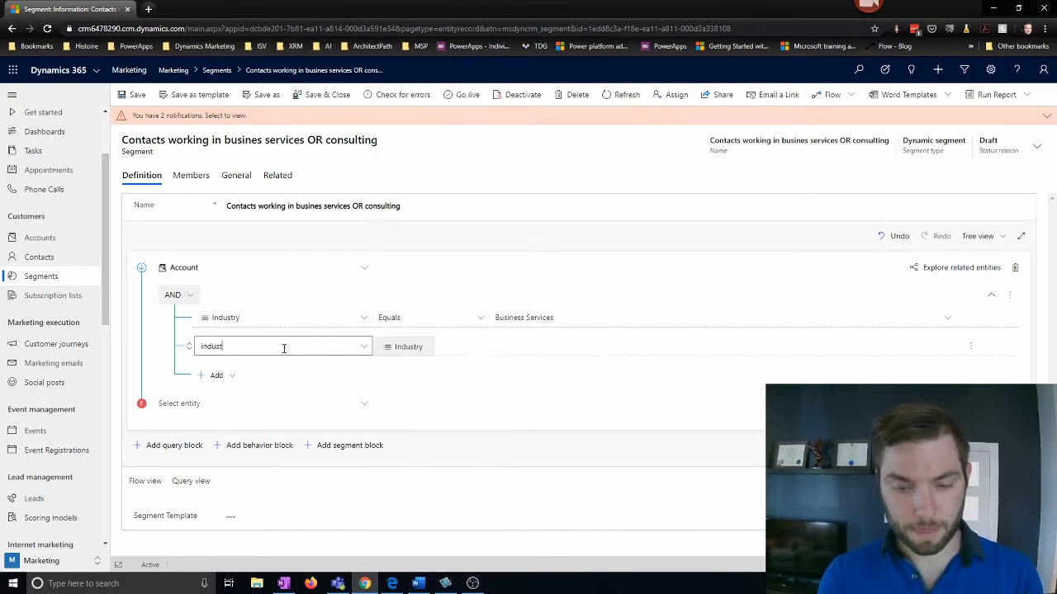
click(421, 349)
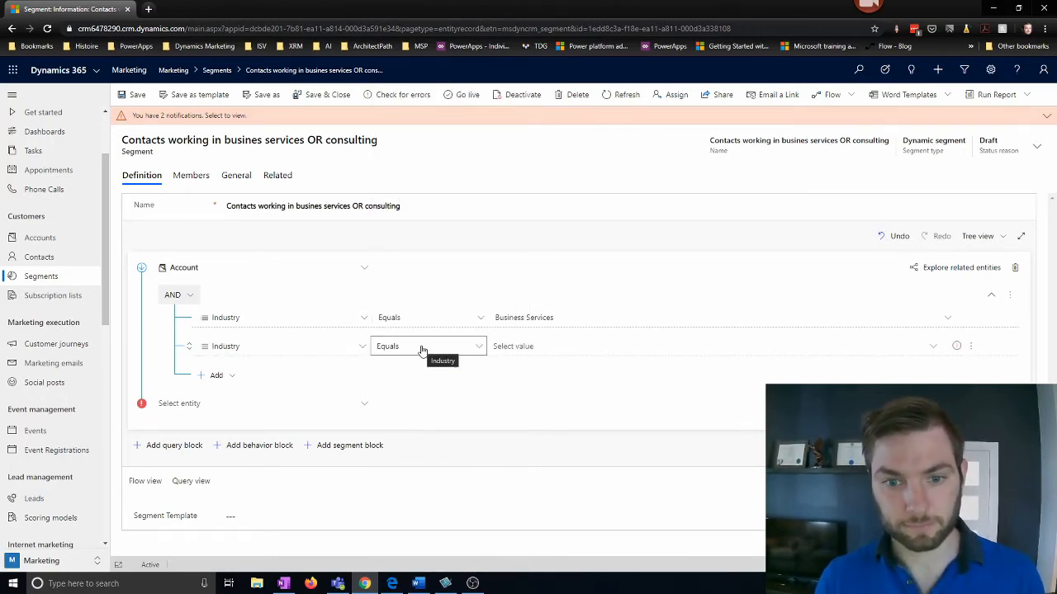
click(421, 346)
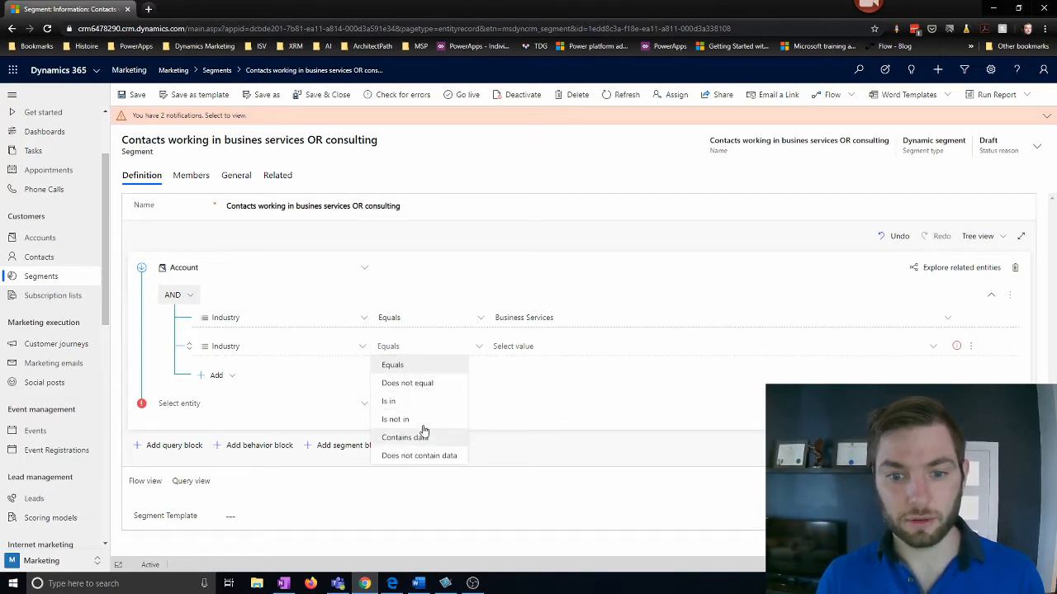
click(570, 353)
click(360, 174)
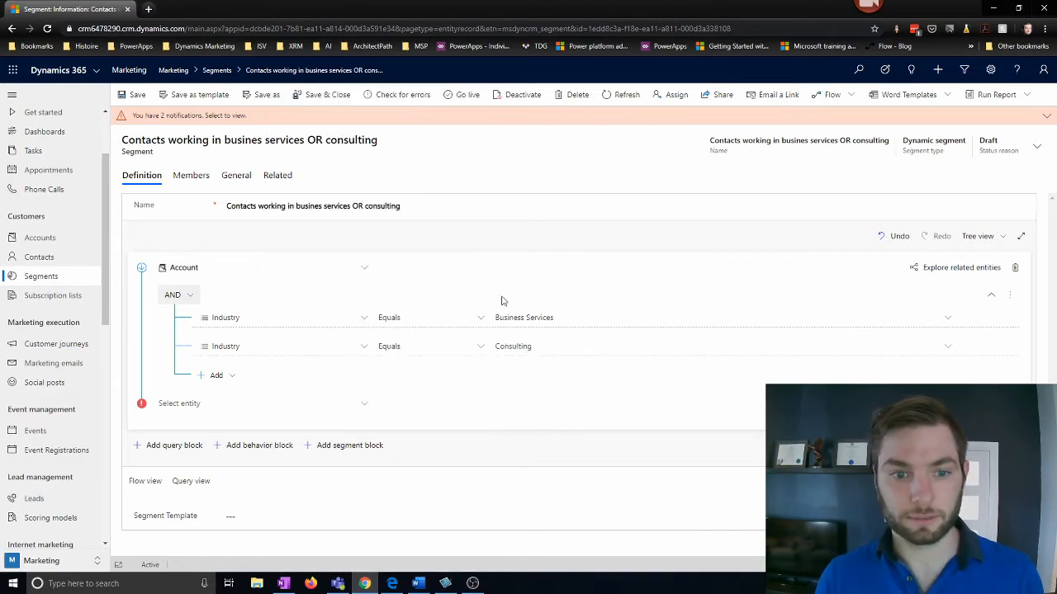
click(183, 298)
click(177, 312)
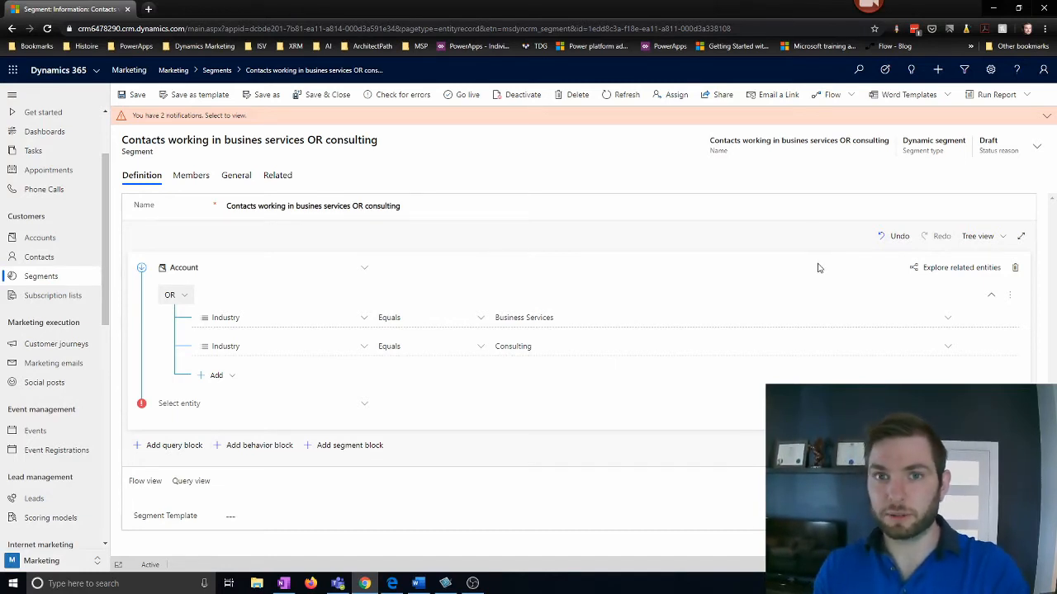
- Examine the related entities map, then set the linked entity below the Account conditions to Contact (Contact -> Account (Account))
click(927, 272)
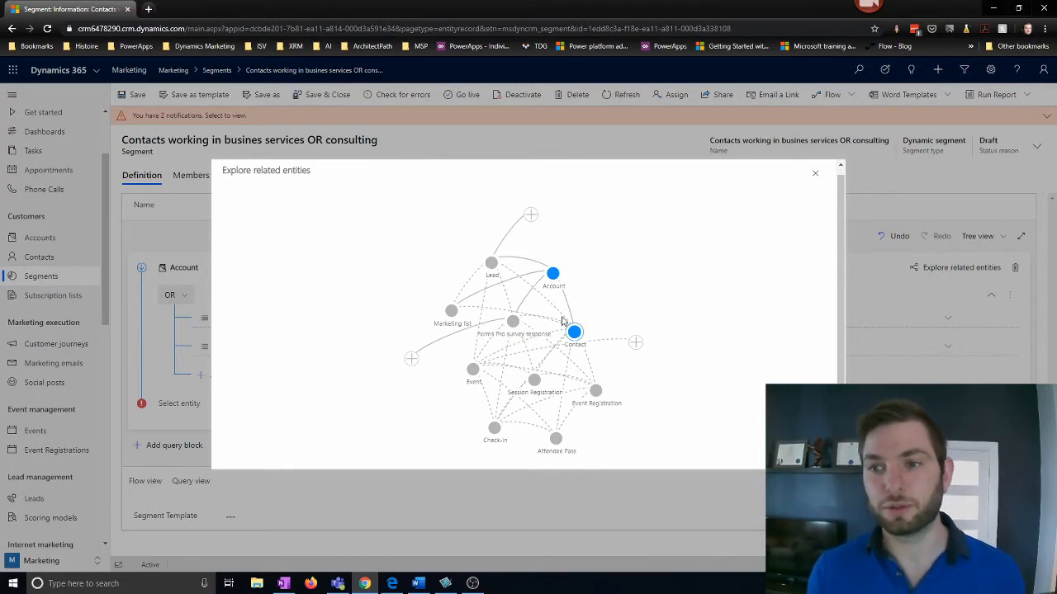
click(818, 177)
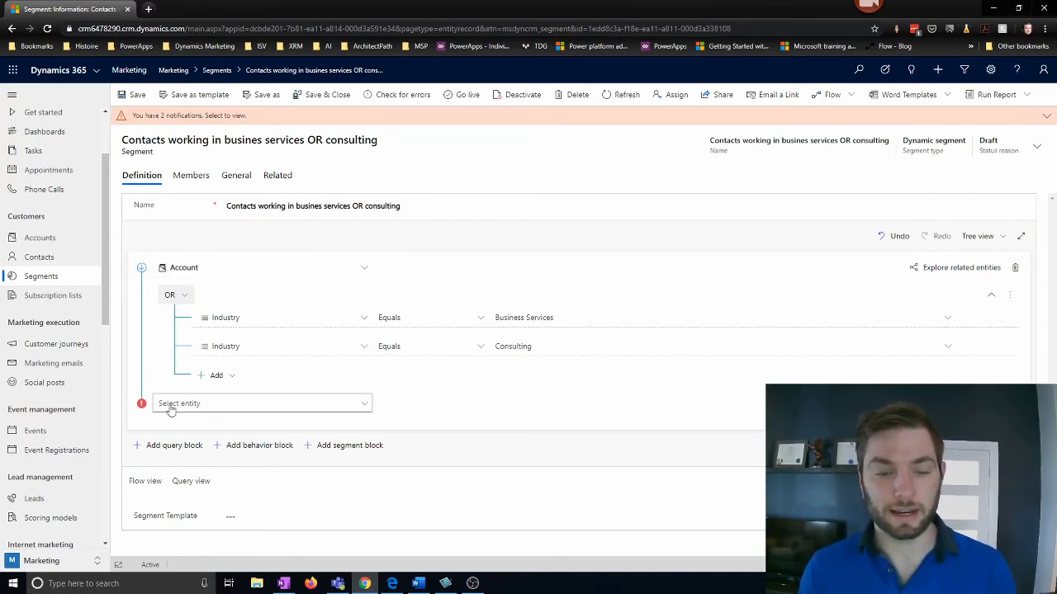
click(245, 404)
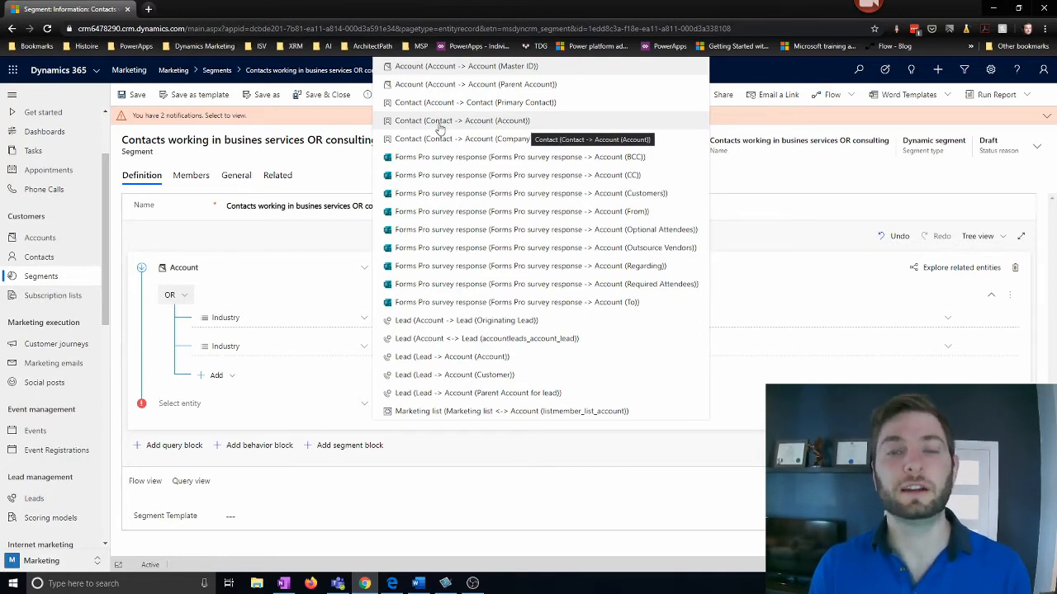
click(483, 123)
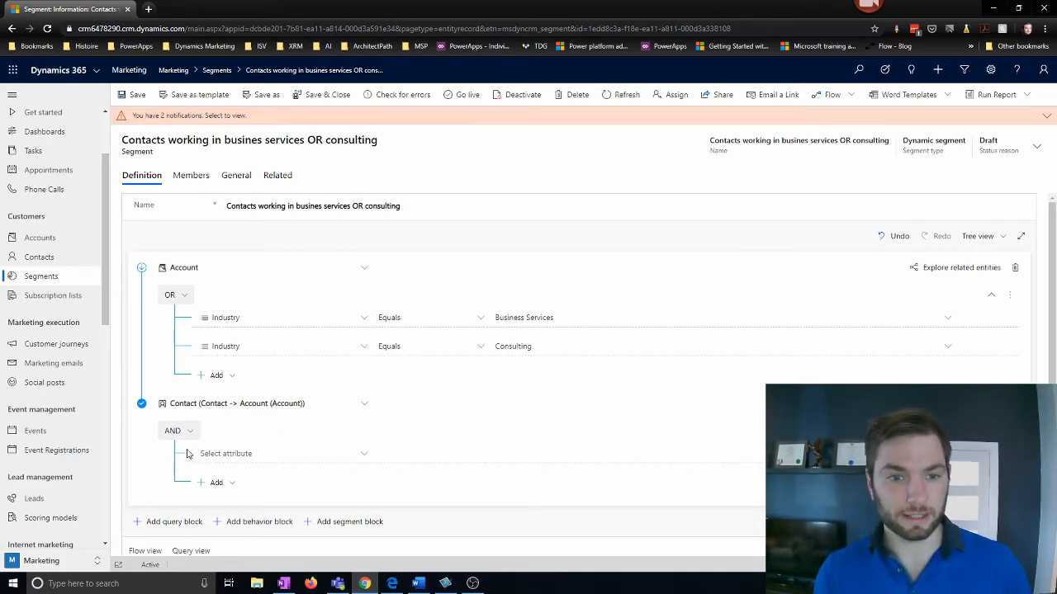
- Change the linked contact relationship to Contact (Account -> Contact (Primary Contact))
scroll(528, 372, down, 1)
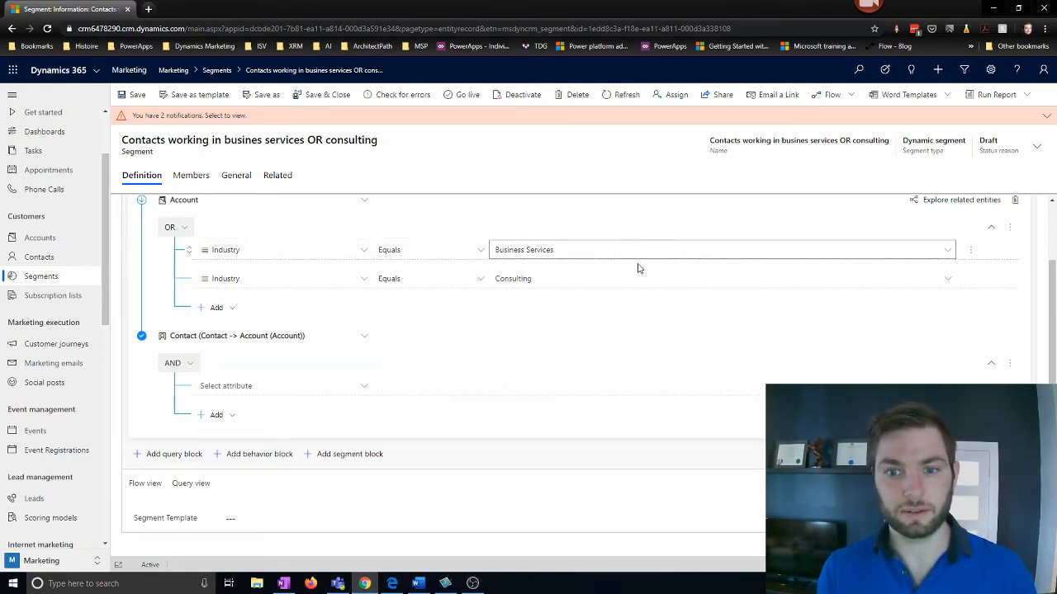
click(295, 338)
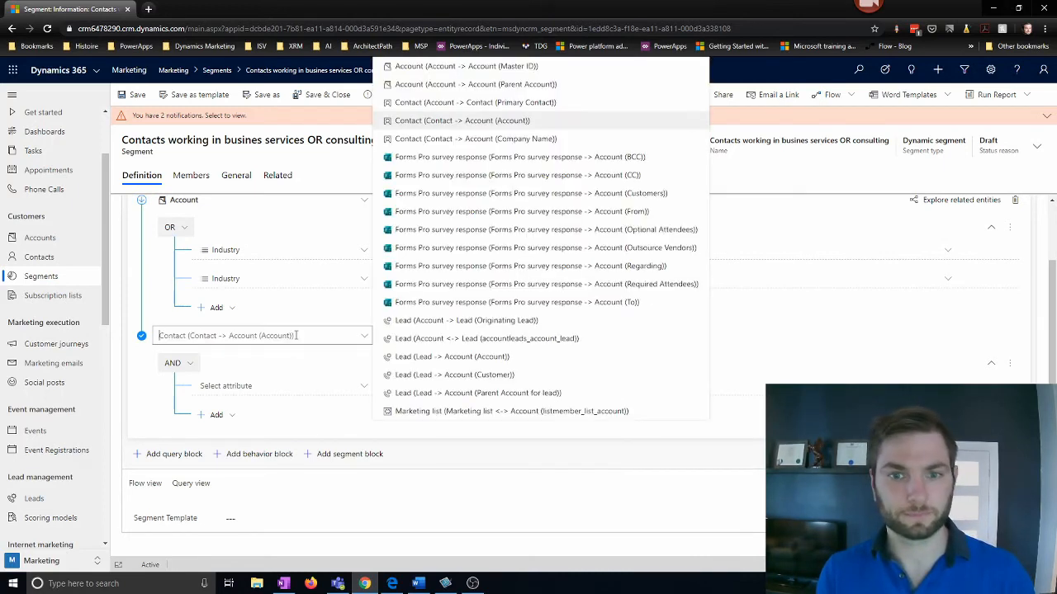
click(588, 108)
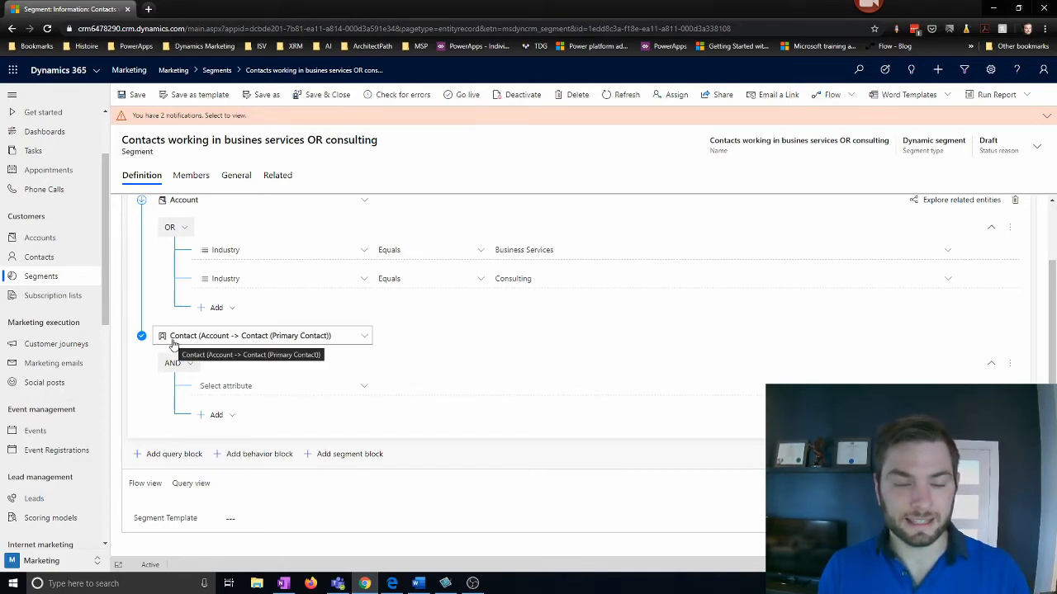
- Set the linked Contact entity's condition to "Address 1: City" equals Montreal
click(244, 385)
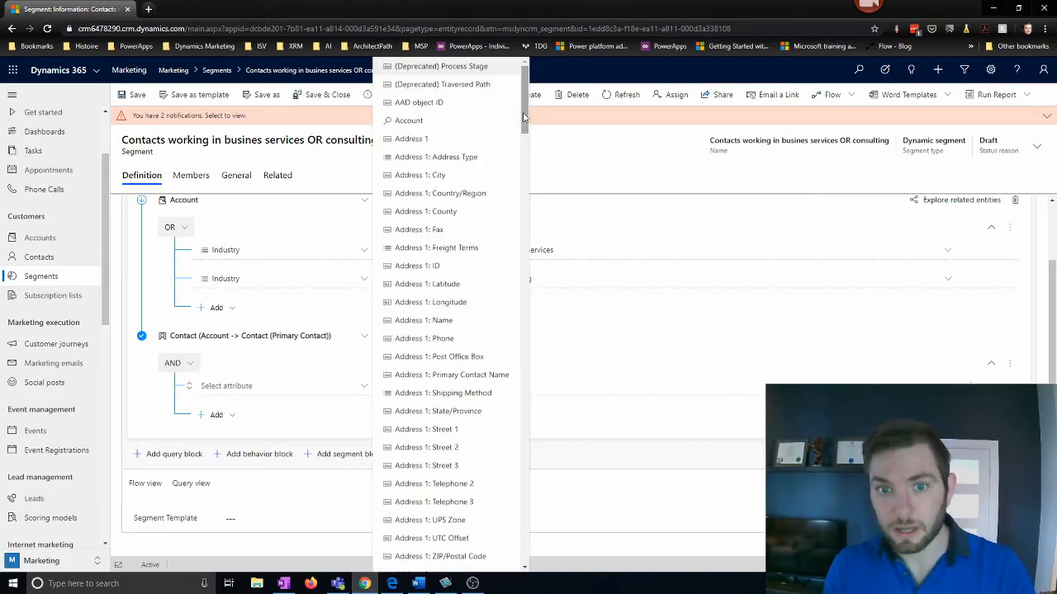
scroll(524, 117, down, 5)
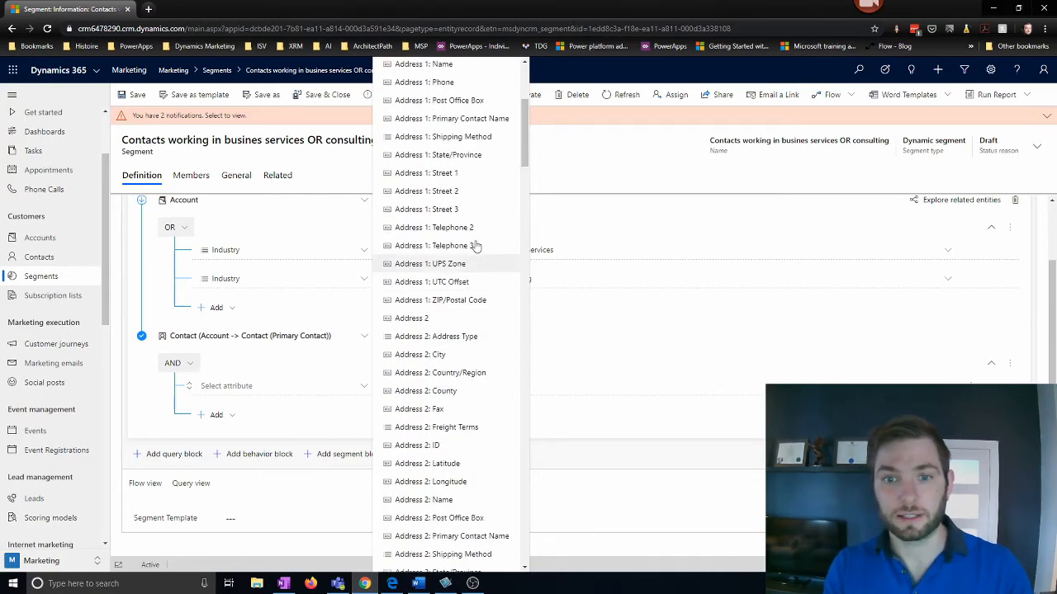
scroll(477, 207, up, 1)
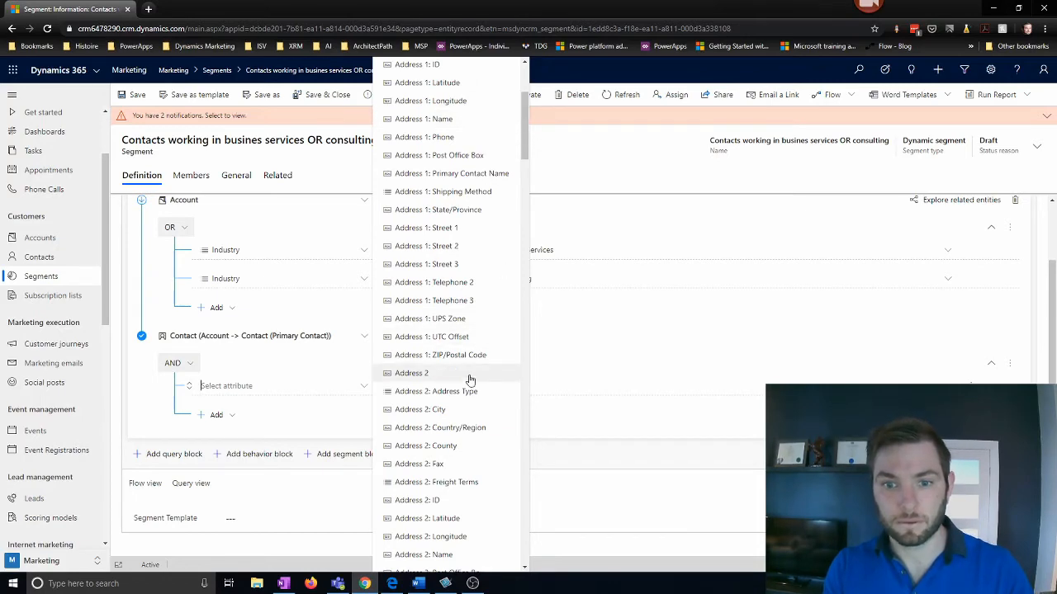
scroll(487, 272, up, 3)
scroll(456, 214, up, 1)
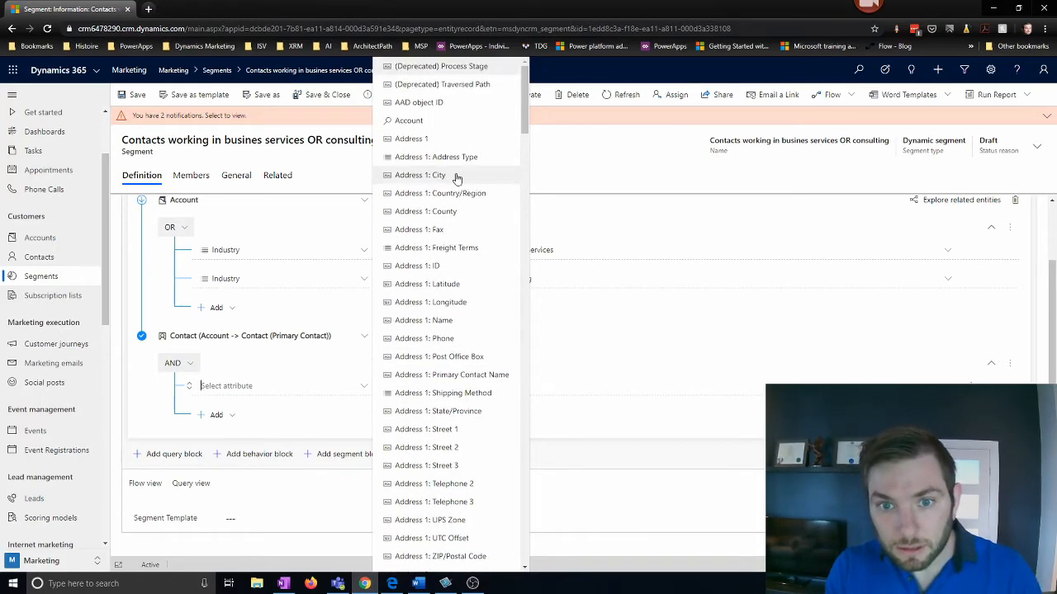
click(455, 174)
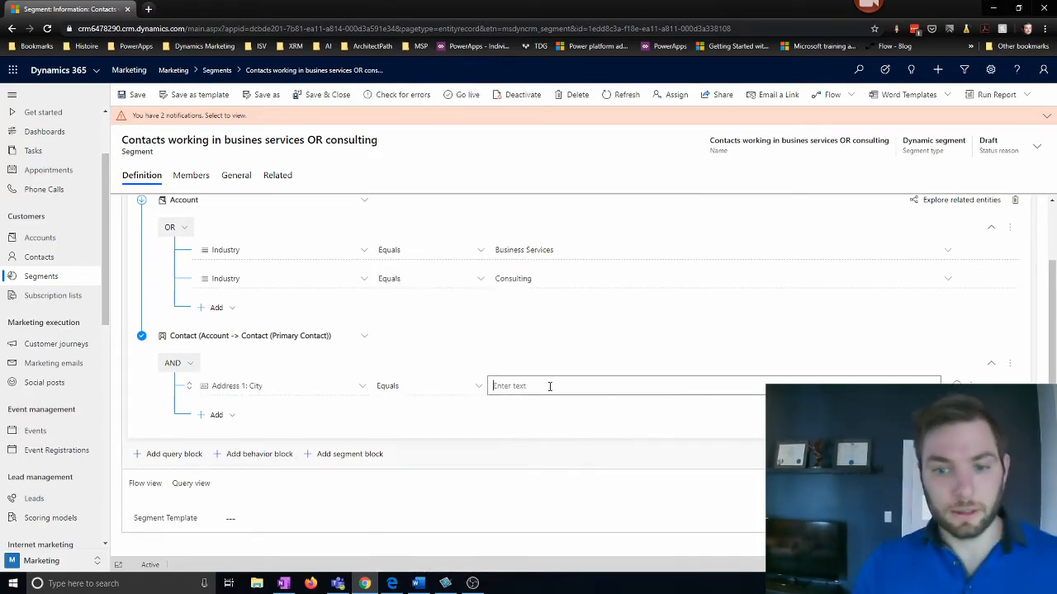
text(Montreal)
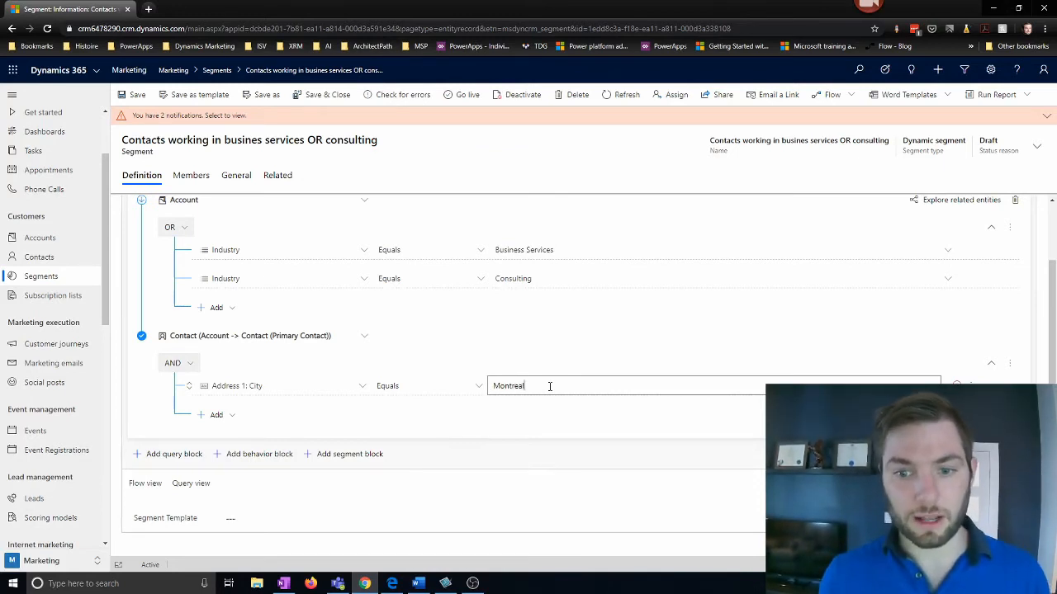
click(429, 460)
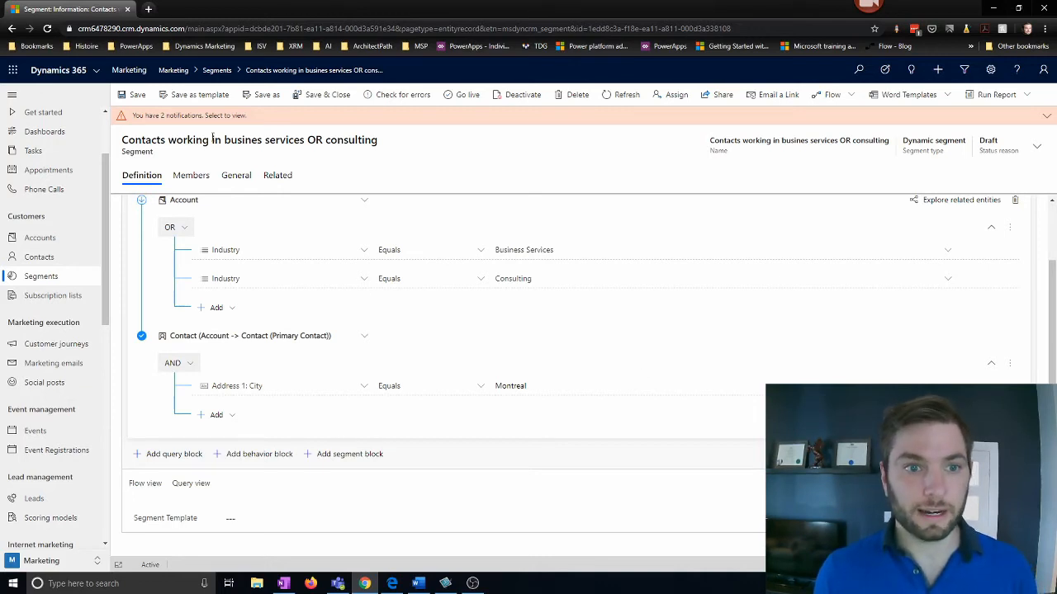
- Save and error-check the business services or consulting segment, then set it live
click(137, 96)
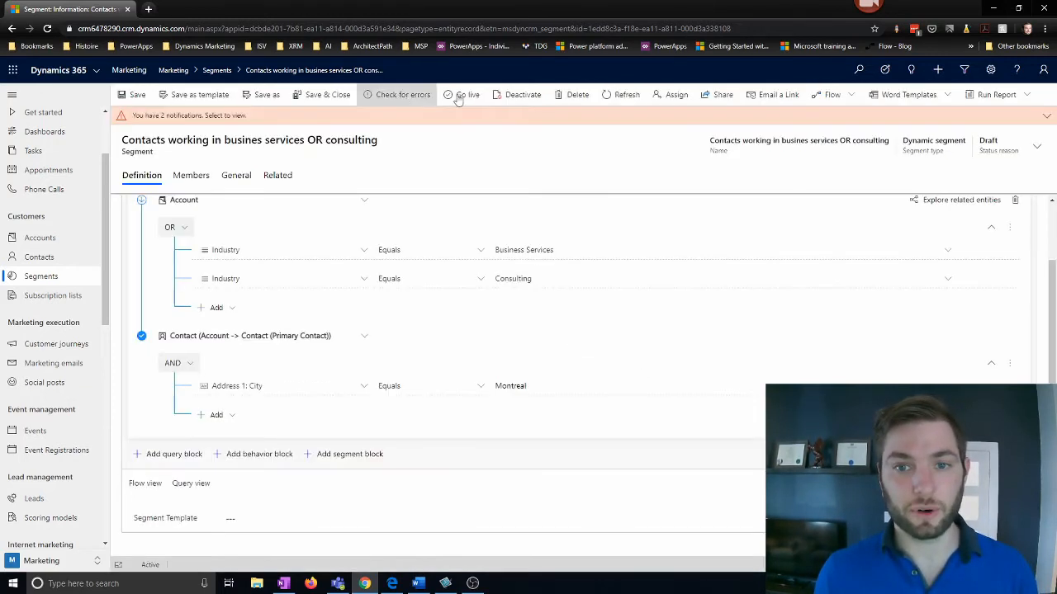
click(418, 99)
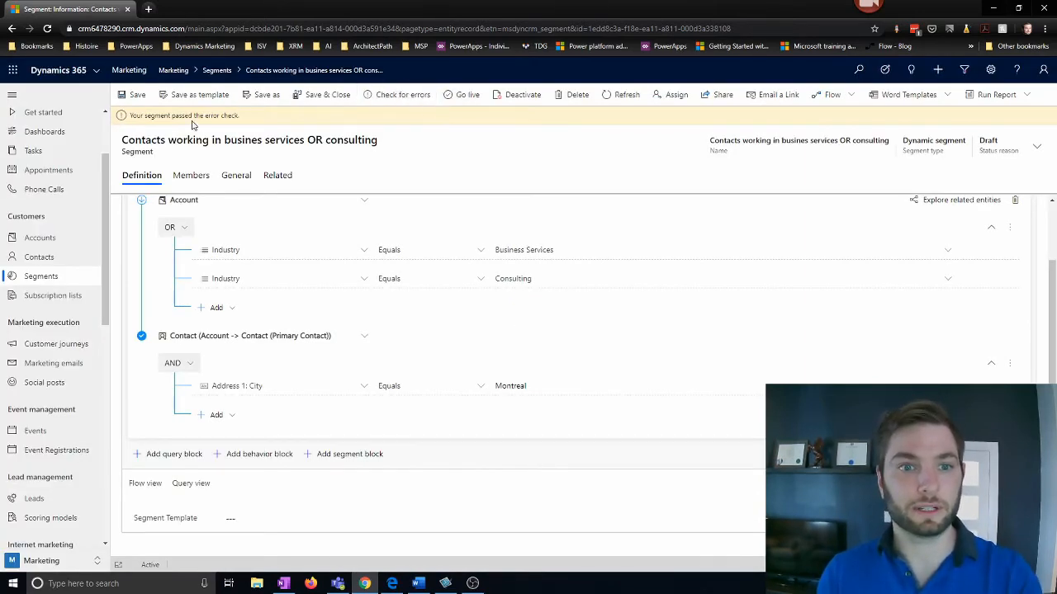
click(459, 99)
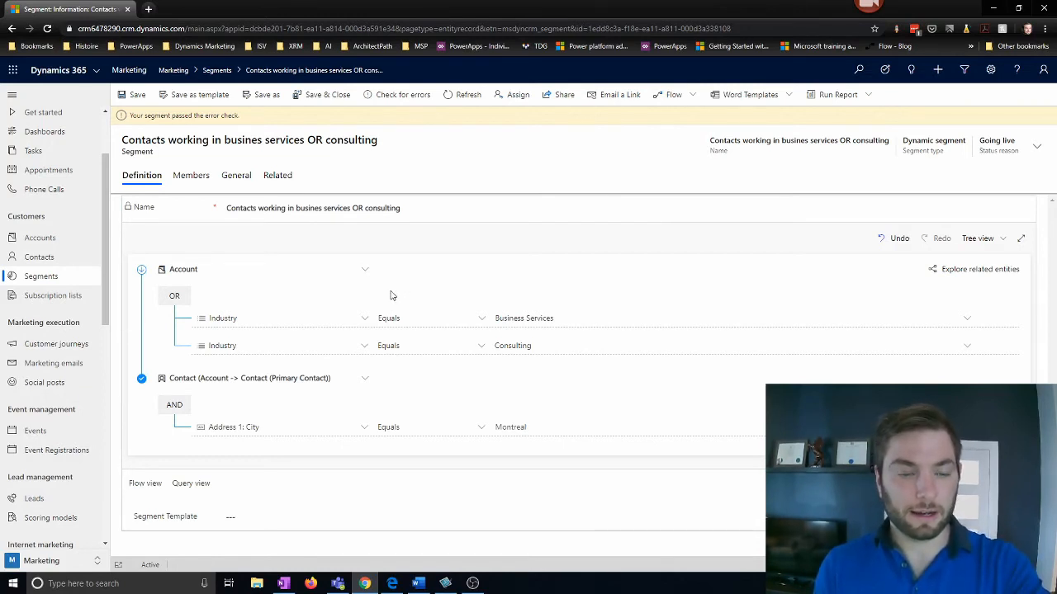
- Return to the segments list and create a new dynamic segment without using a template
click(64, 285)
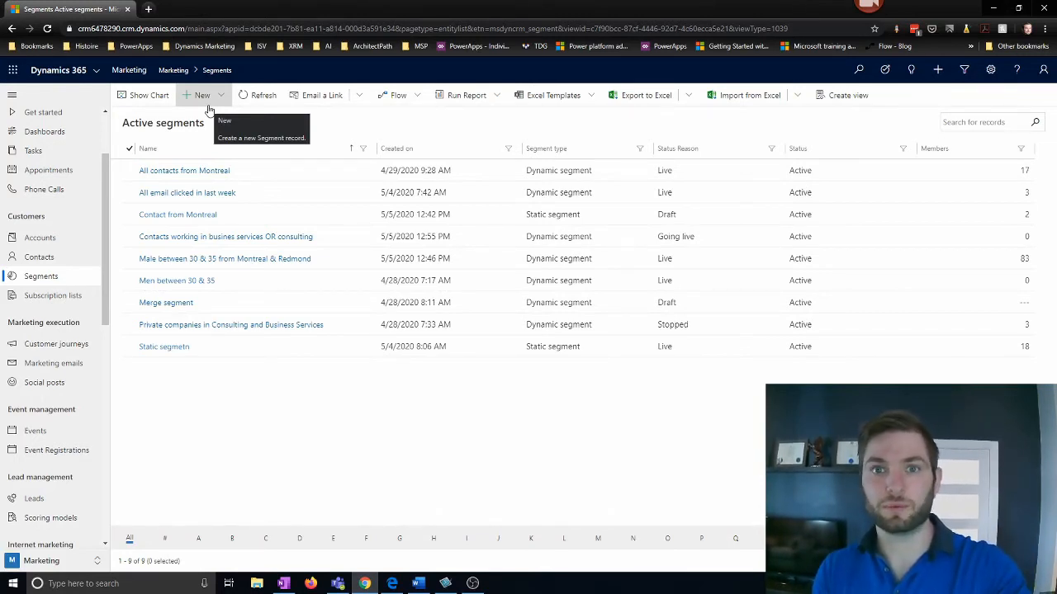
click(218, 105)
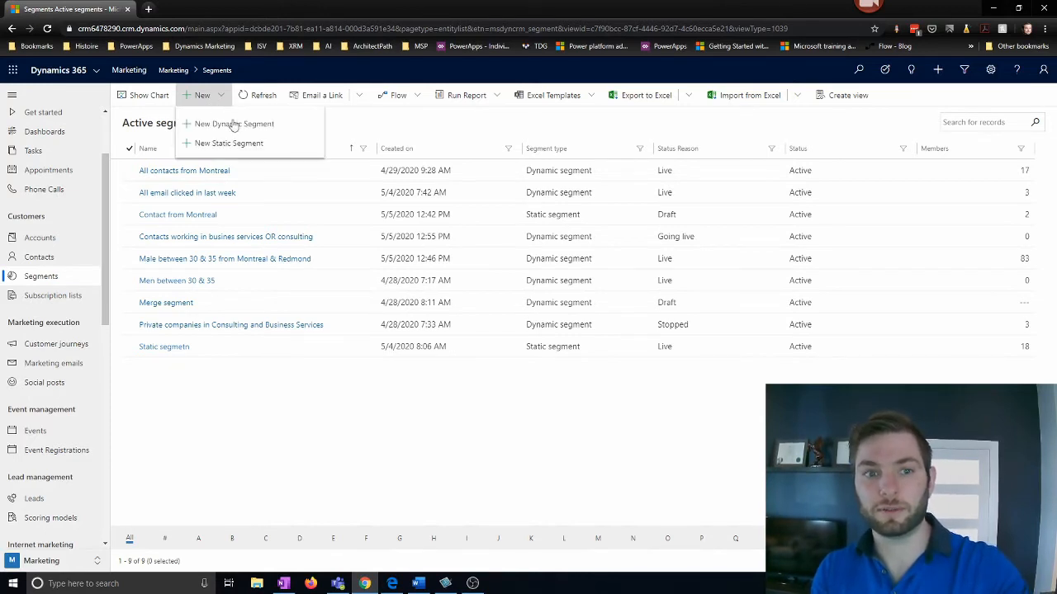
click(284, 130)
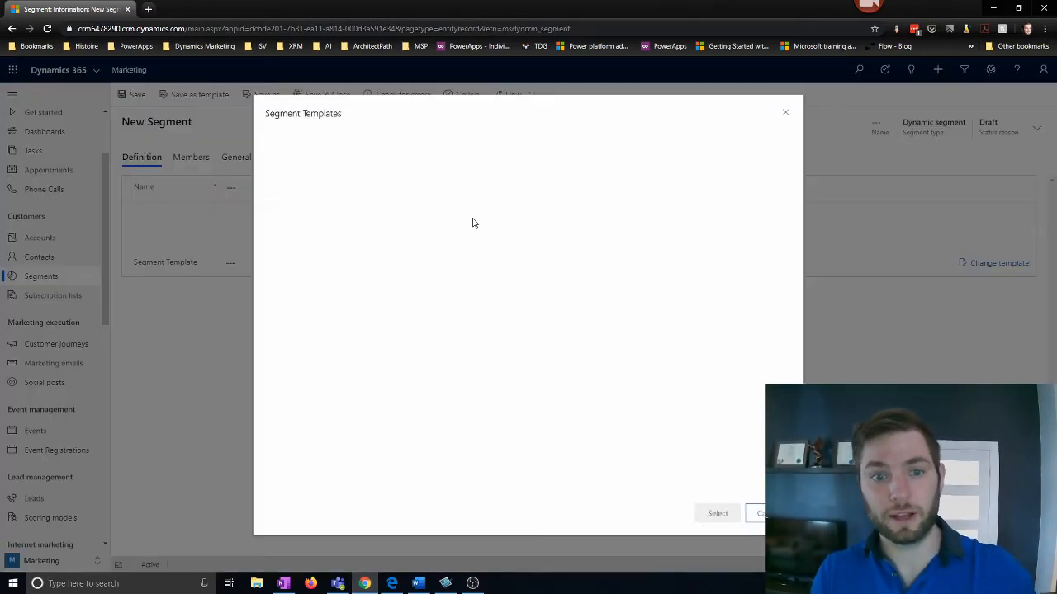
click(785, 113)
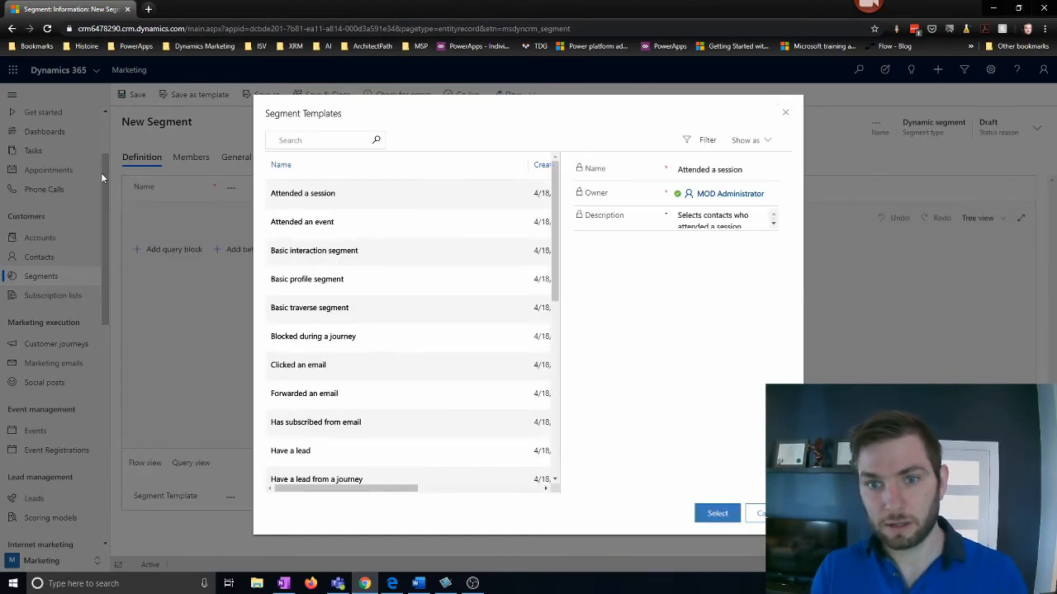
- Name the new segment "All my contacts who clicked on an email last week" and save it
click(253, 185)
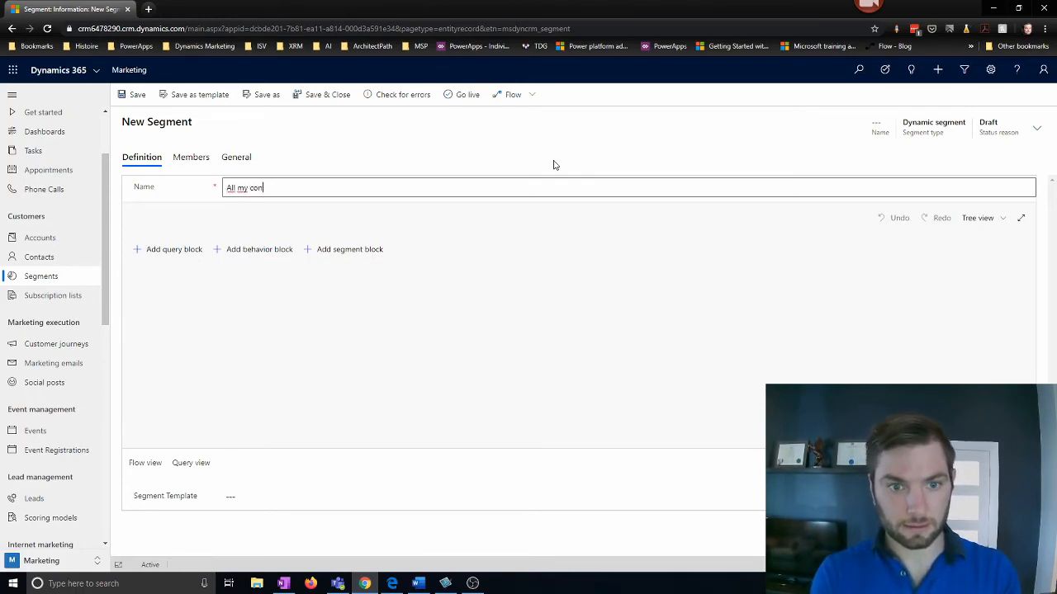
text(All my contacts who clicked on)
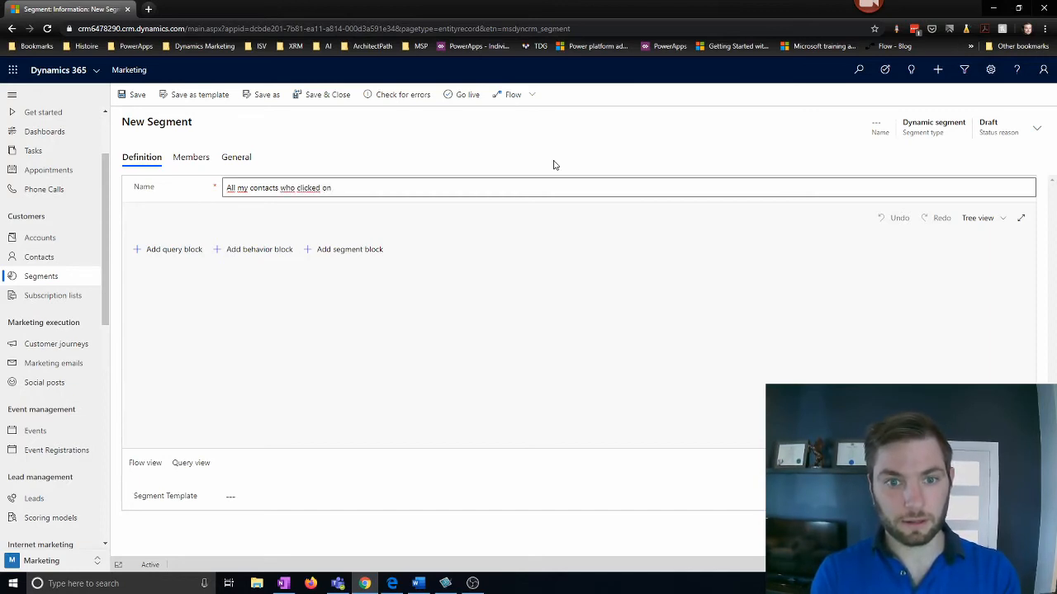
text( an email last)
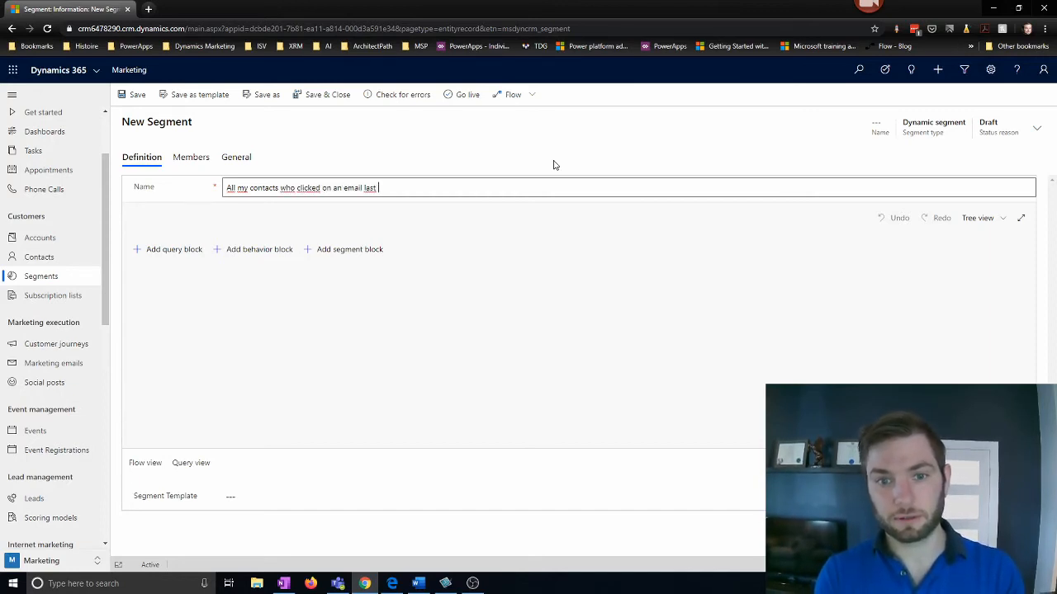
text( we)
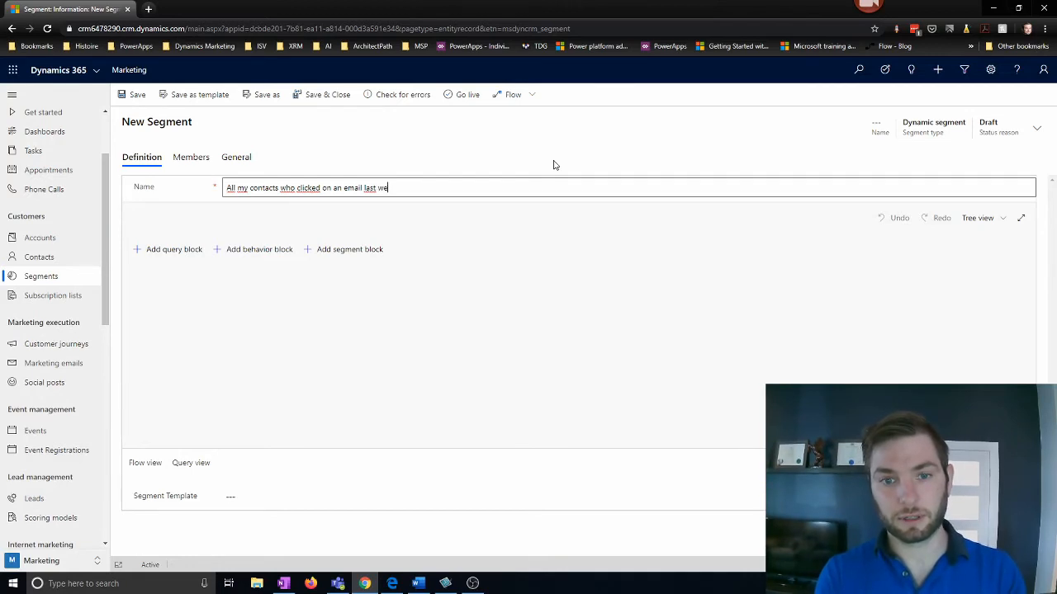
text(ek)
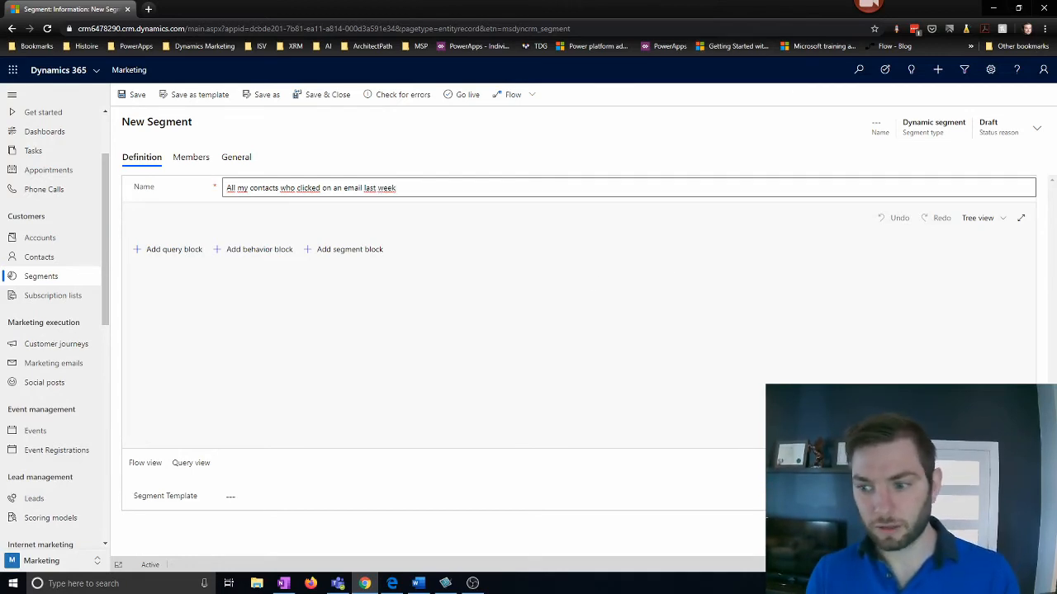
key(ctrl+s)
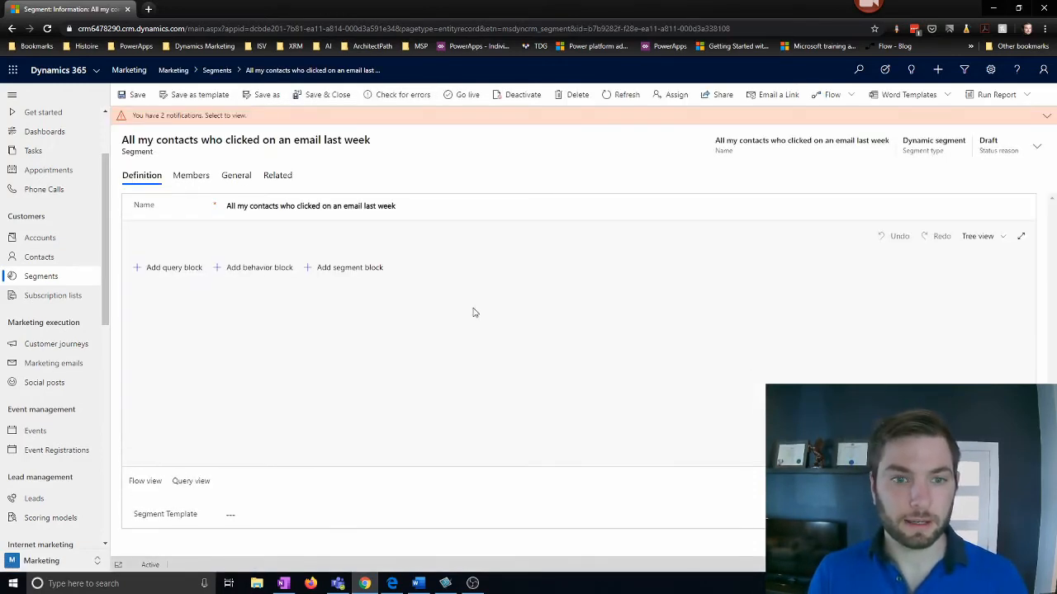
- Add a behavior block to the segment and look through its available interaction types, keeping Email clicked
click(231, 275)
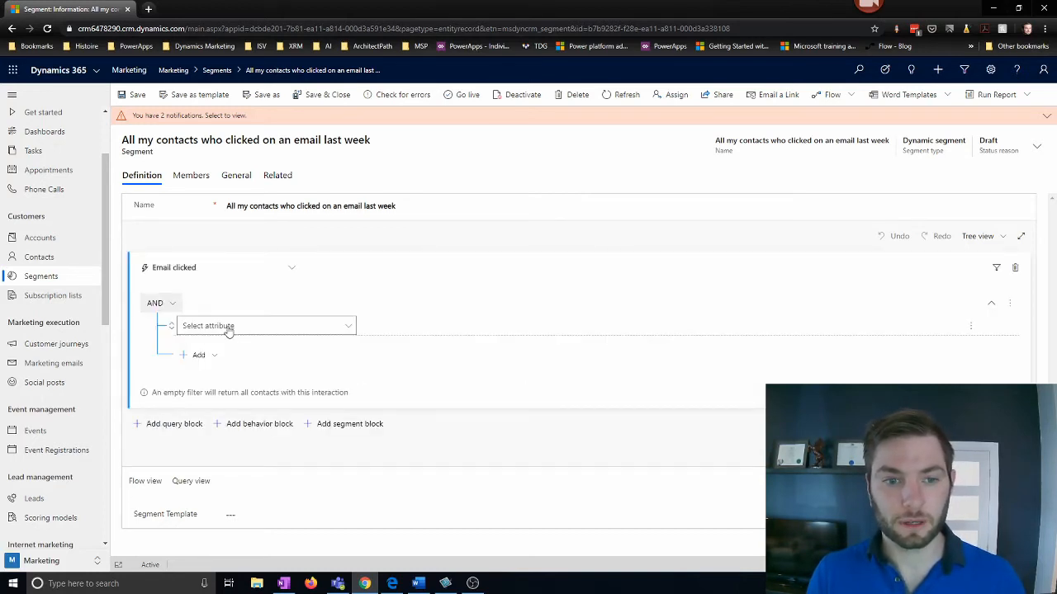
click(294, 268)
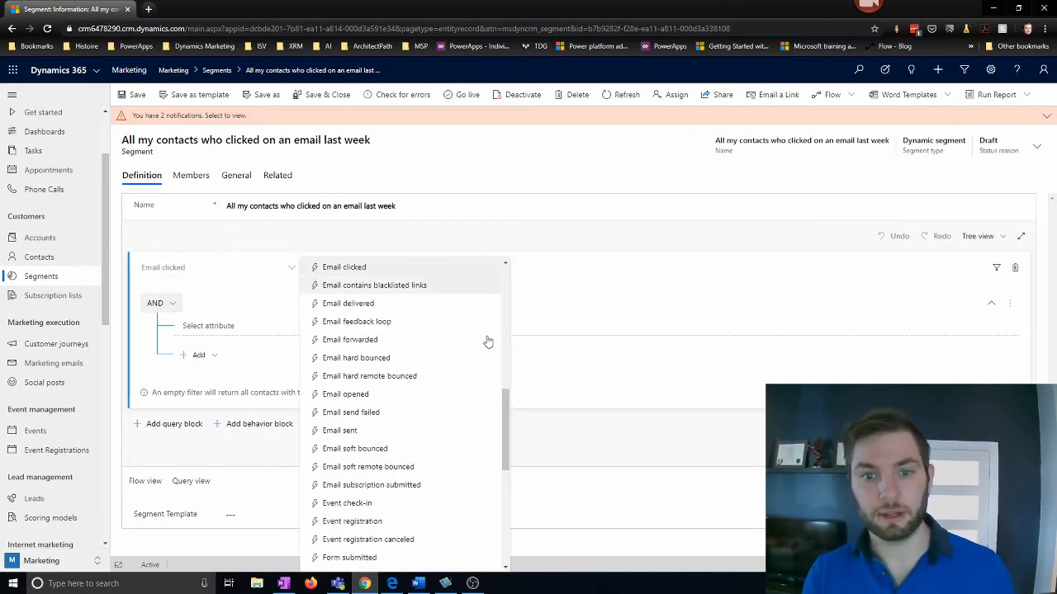
scroll(488, 330, up, 10)
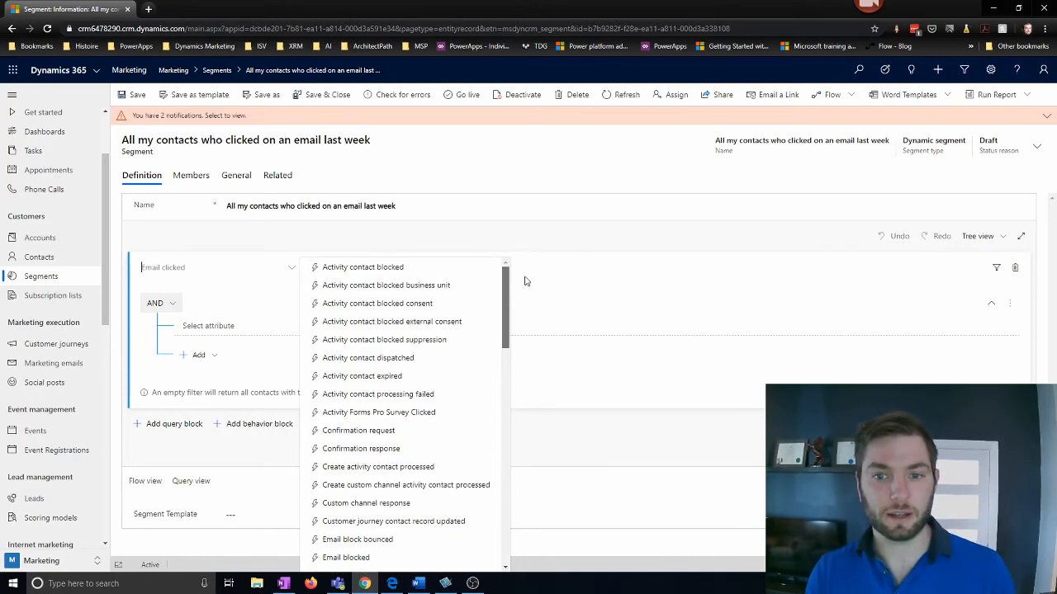
drag(505, 284, 496, 526)
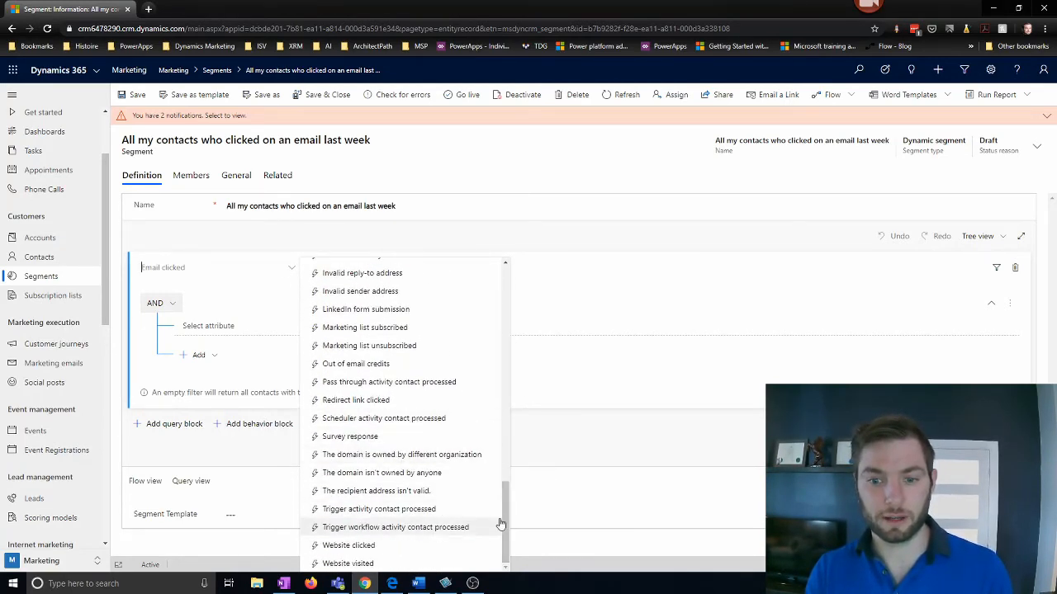
drag(504, 523, 506, 394)
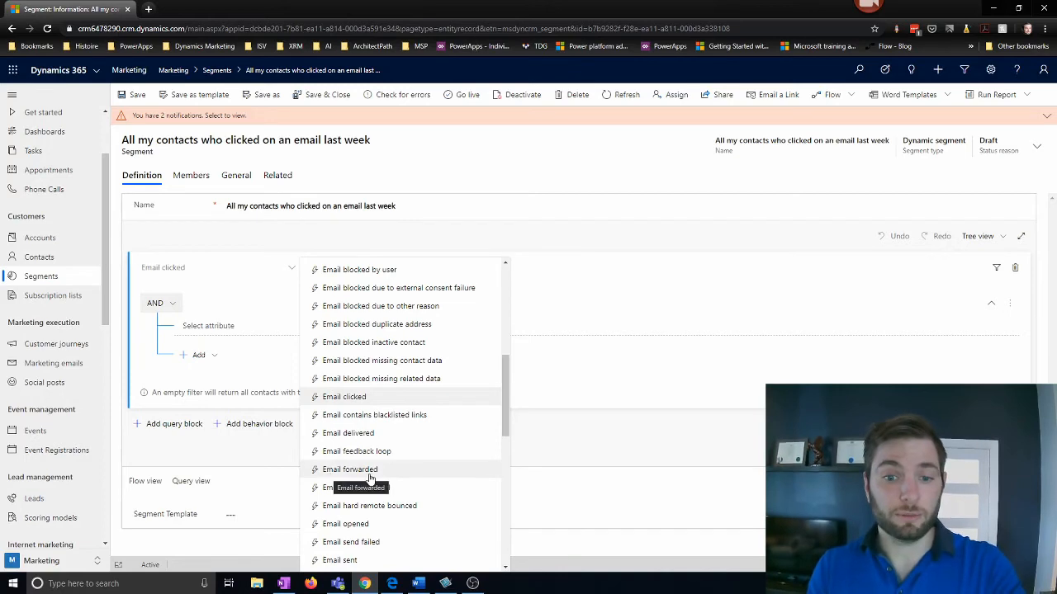
scroll(369, 478, up, 4)
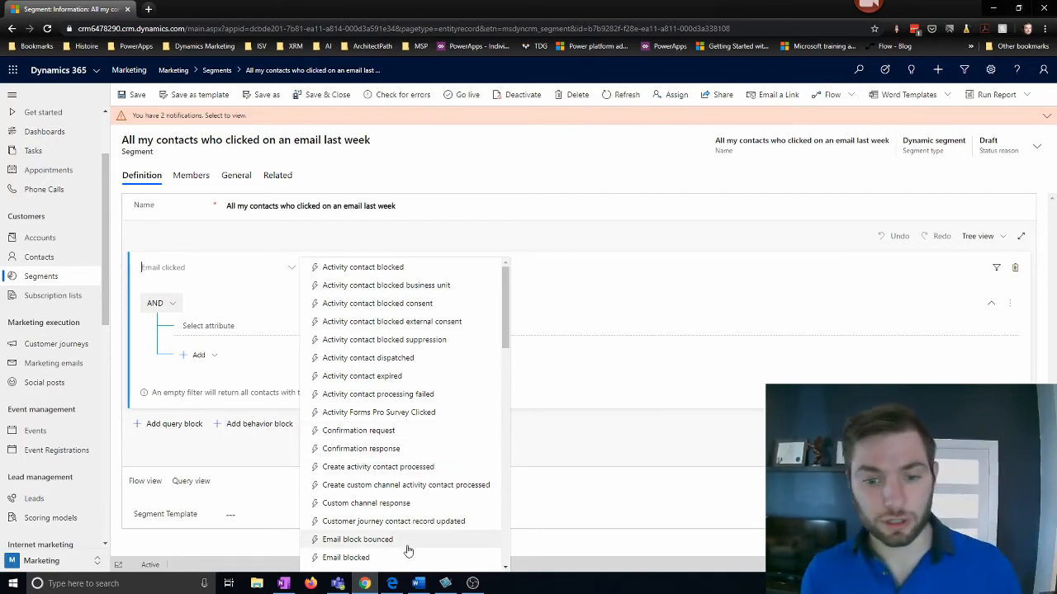
scroll(413, 516, down, 8)
scroll(404, 505, down, 3)
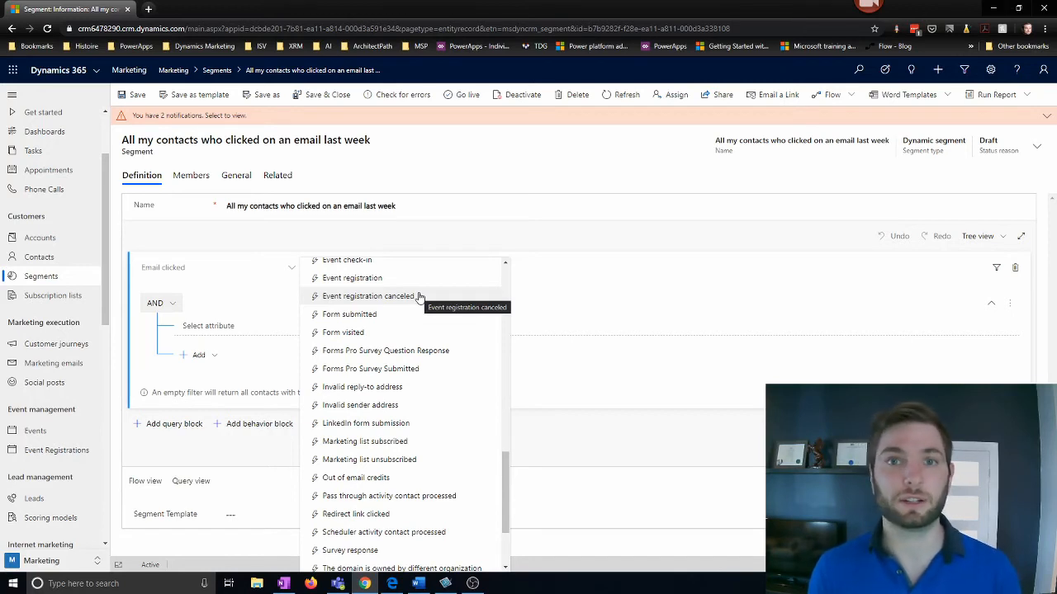
click(611, 290)
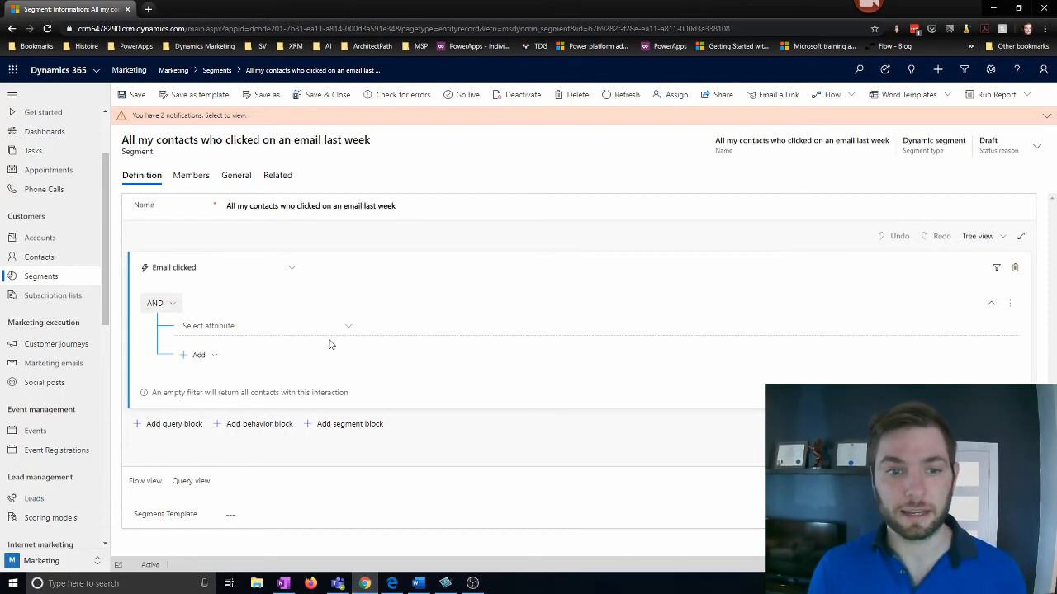
- Show the Email clicked block's frequency filter and set it to having more than 1 interactions
click(997, 269)
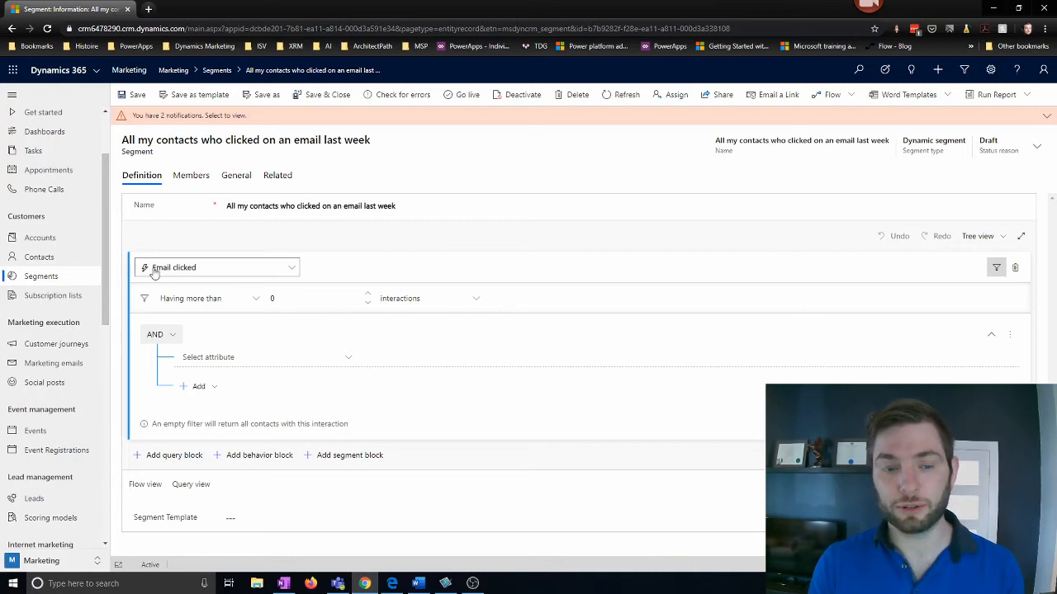
click(207, 302)
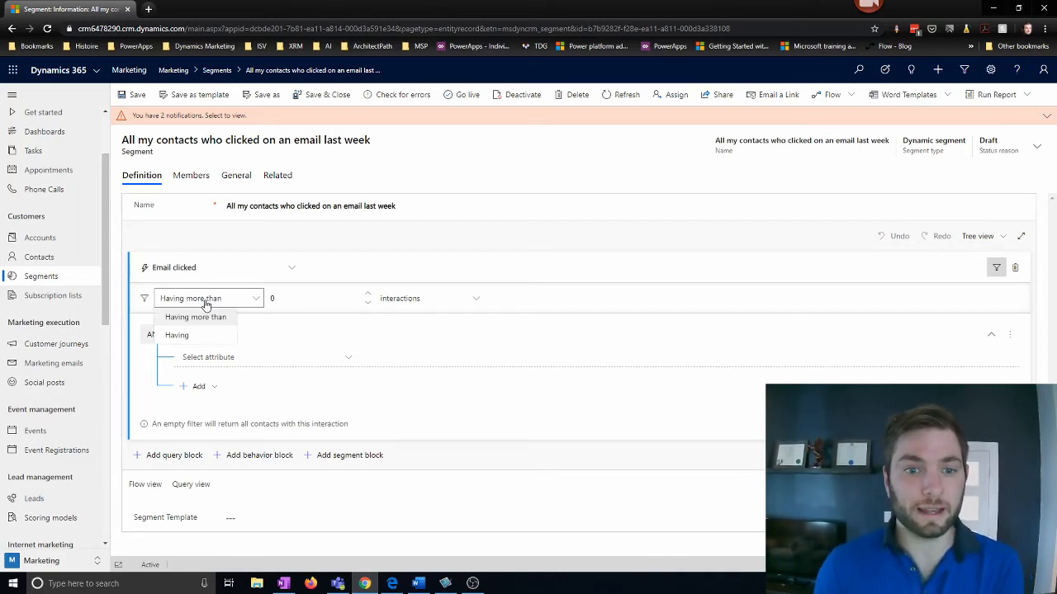
click(336, 302)
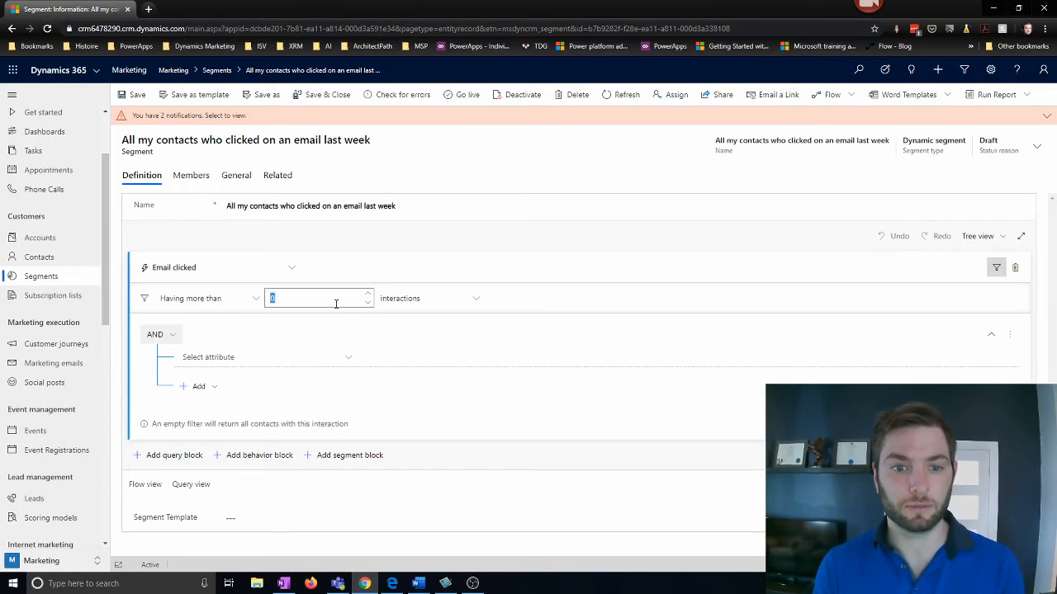
text(1)
click(497, 325)
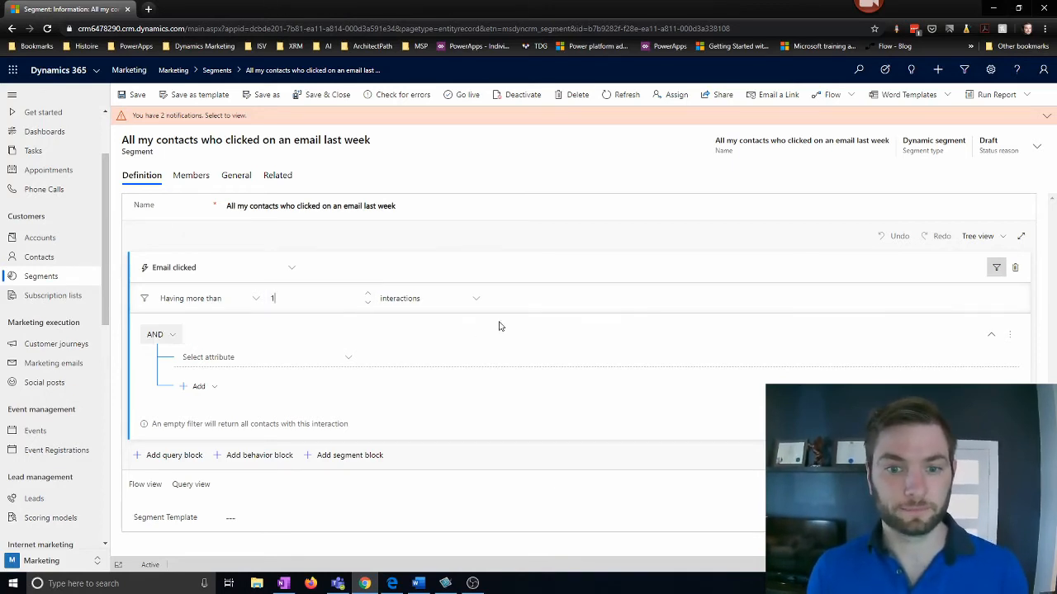
- Restrict the Email clicked filter to interactions in the last 7 days
click(475, 302)
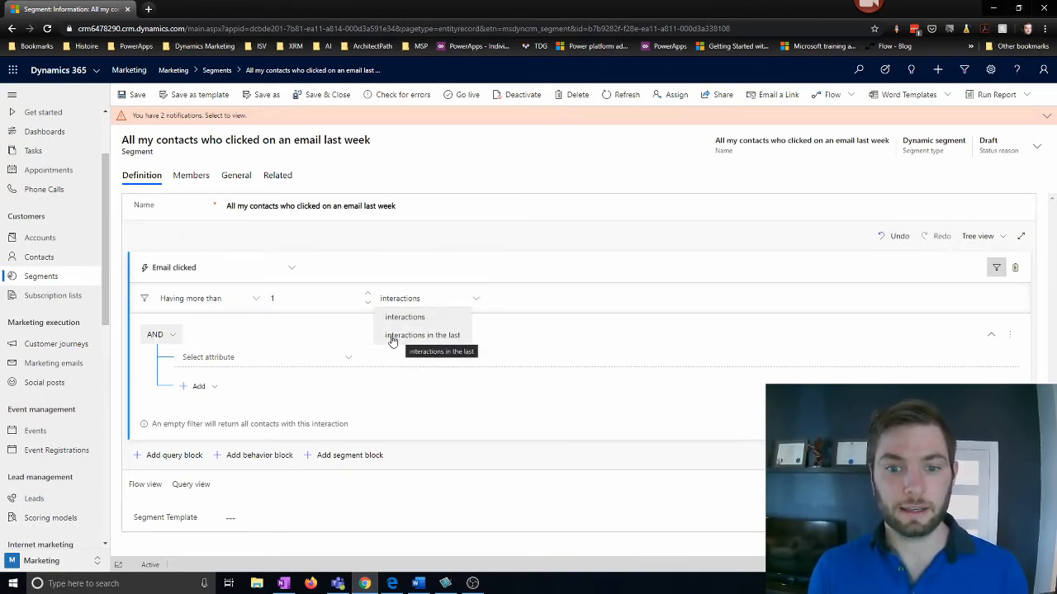
click(422, 340)
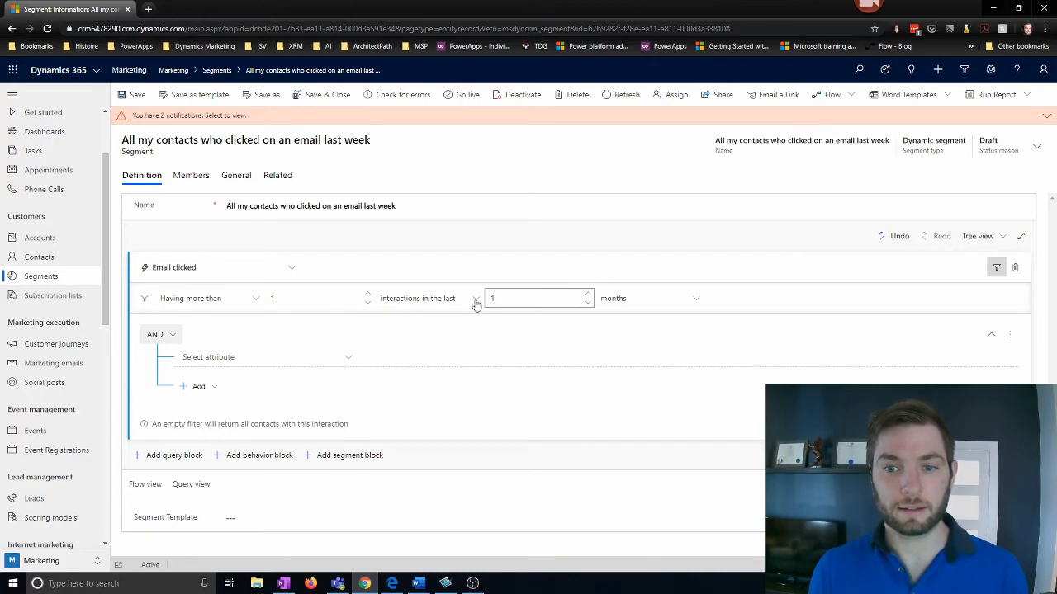
drag(476, 305, 472, 305)
click(629, 307)
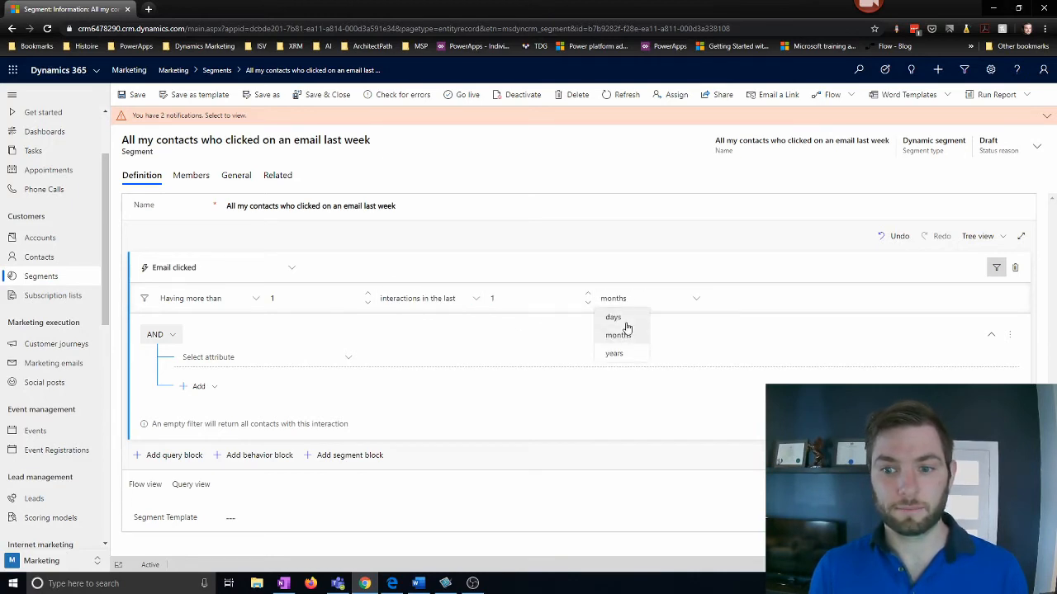
click(620, 320)
click(512, 298)
key(BackSpace)
text(7)
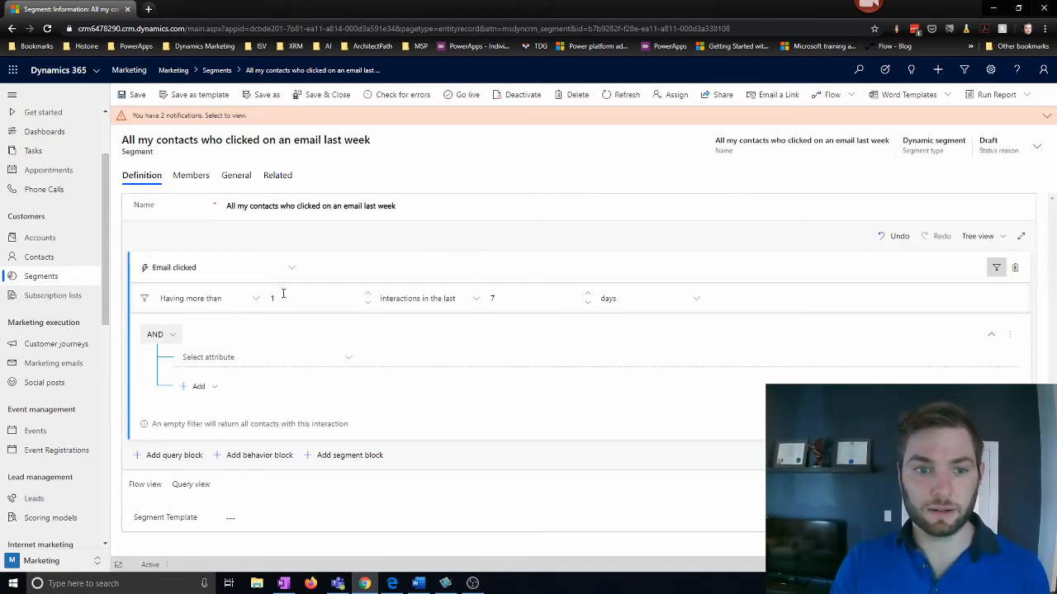
click(998, 269)
click(998, 270)
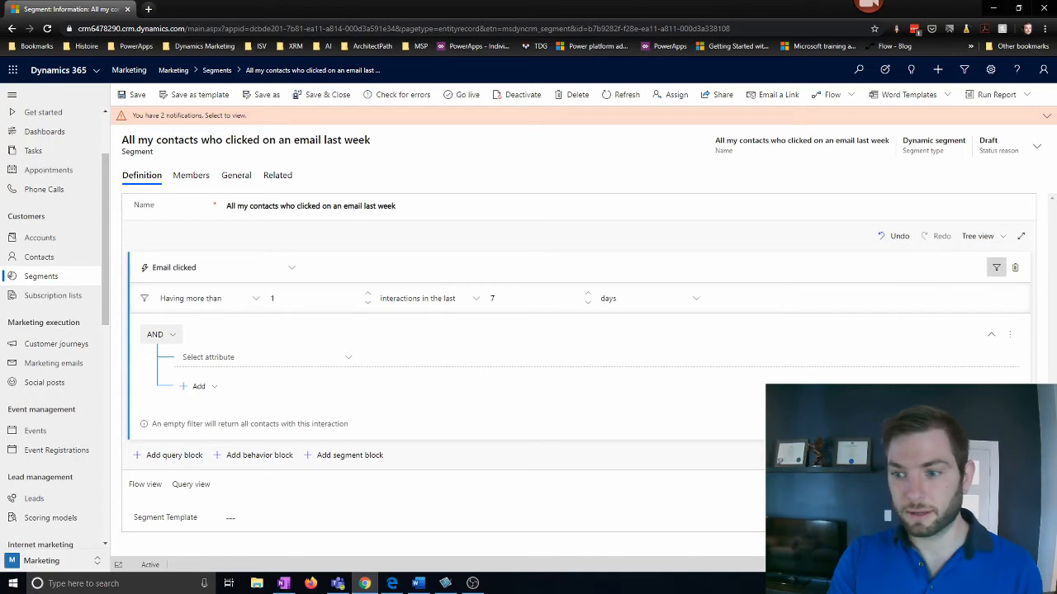
- Add the condition City equals Montreal to the Email clicked block
scroll(527, 501, down, 2)
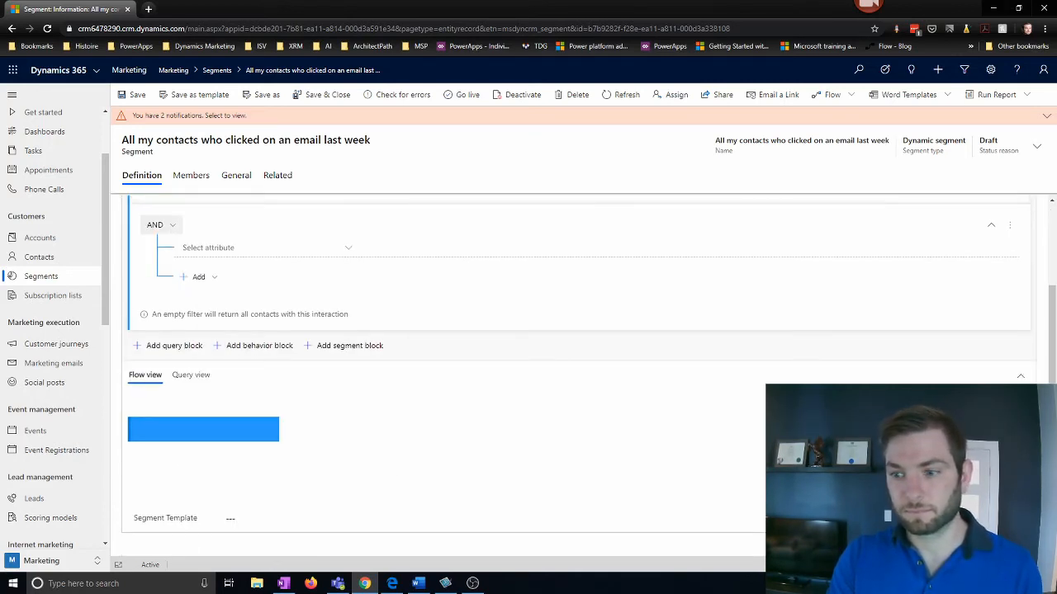
scroll(404, 446, up, 2)
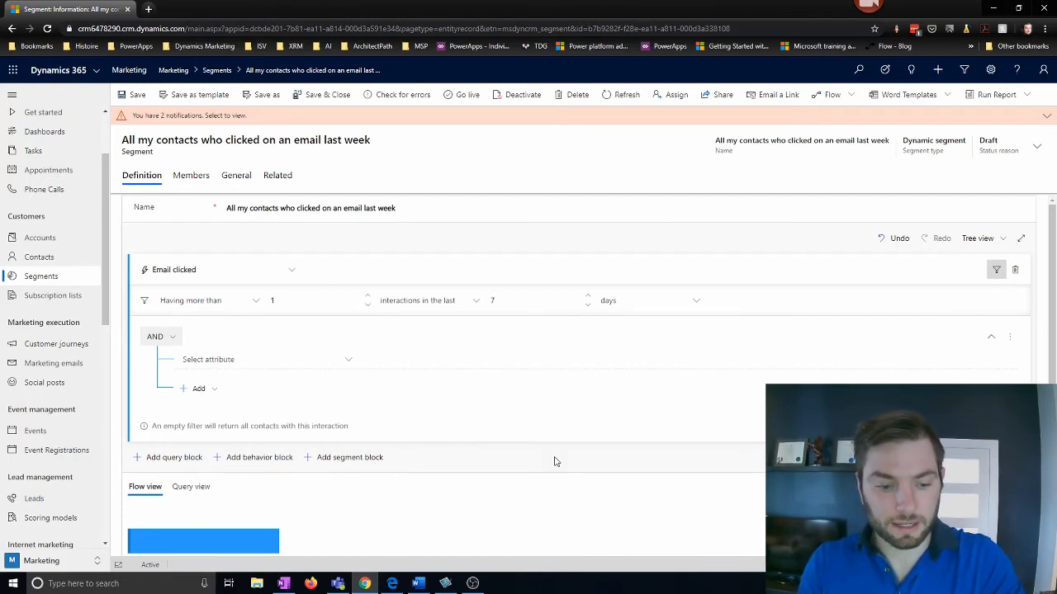
click(276, 363)
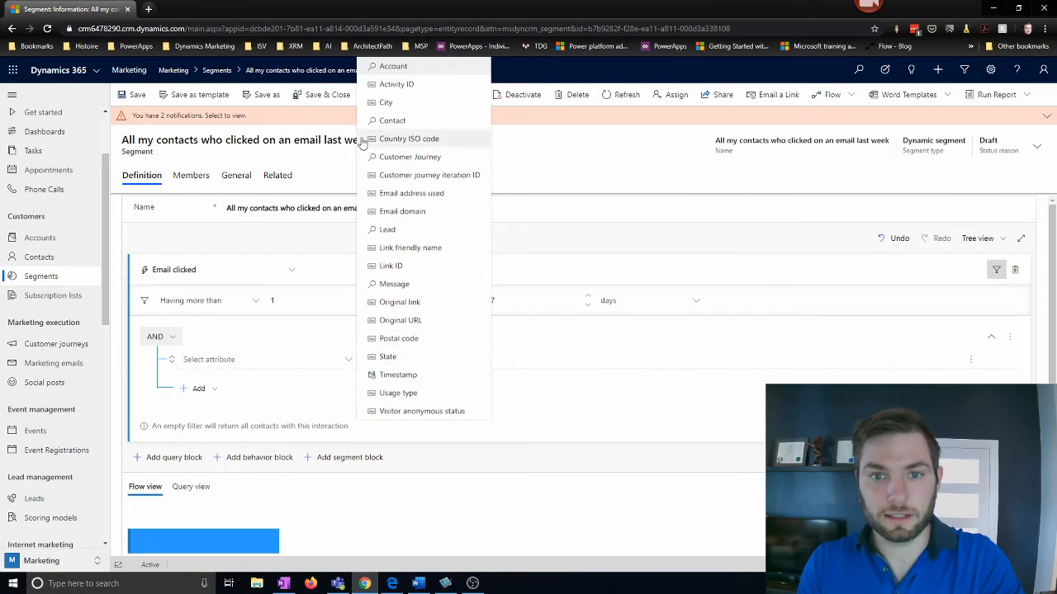
click(417, 103)
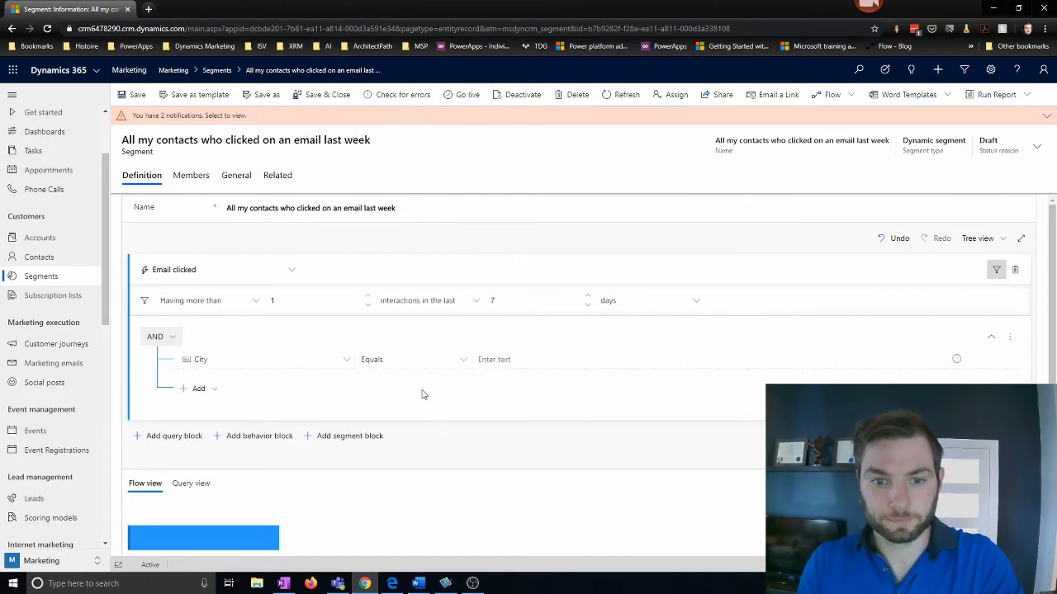
click(606, 359)
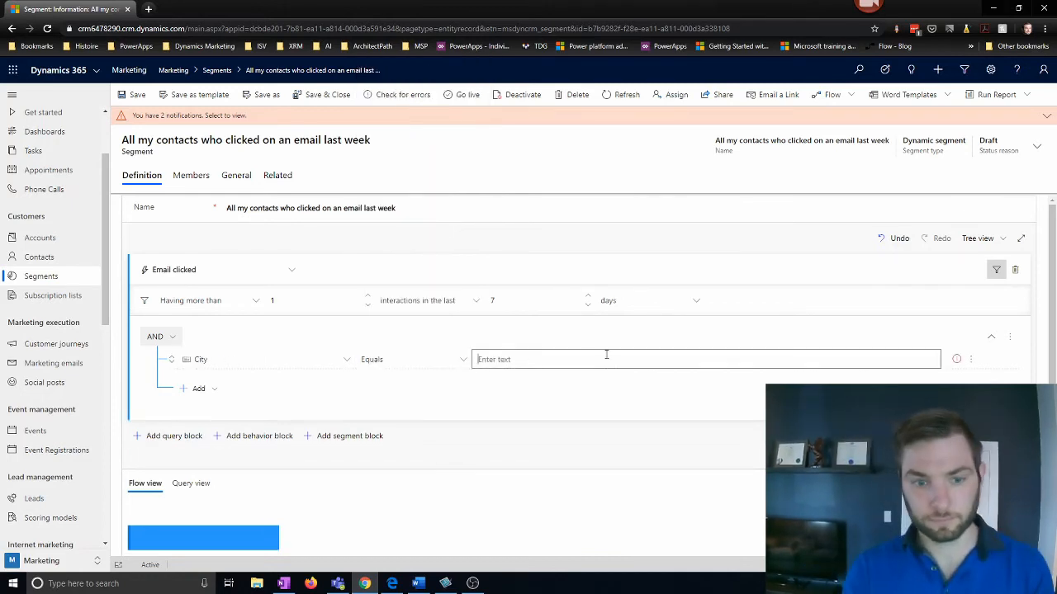
text(Montreal)
click(535, 438)
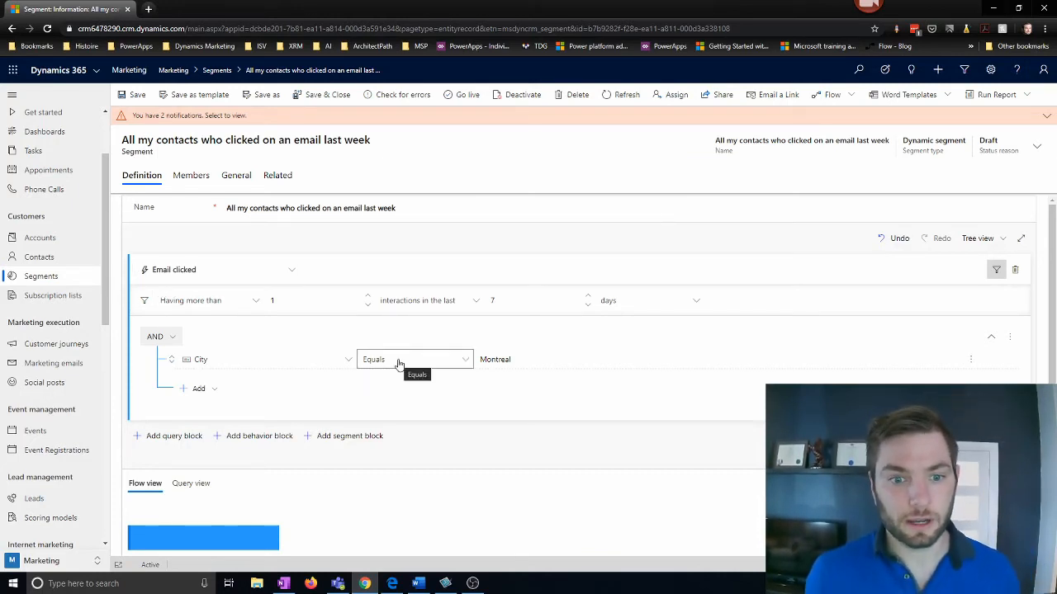
- Add a second behavior block below the Montreal Email clicked block
click(252, 438)
scroll(236, 479, down, 2)
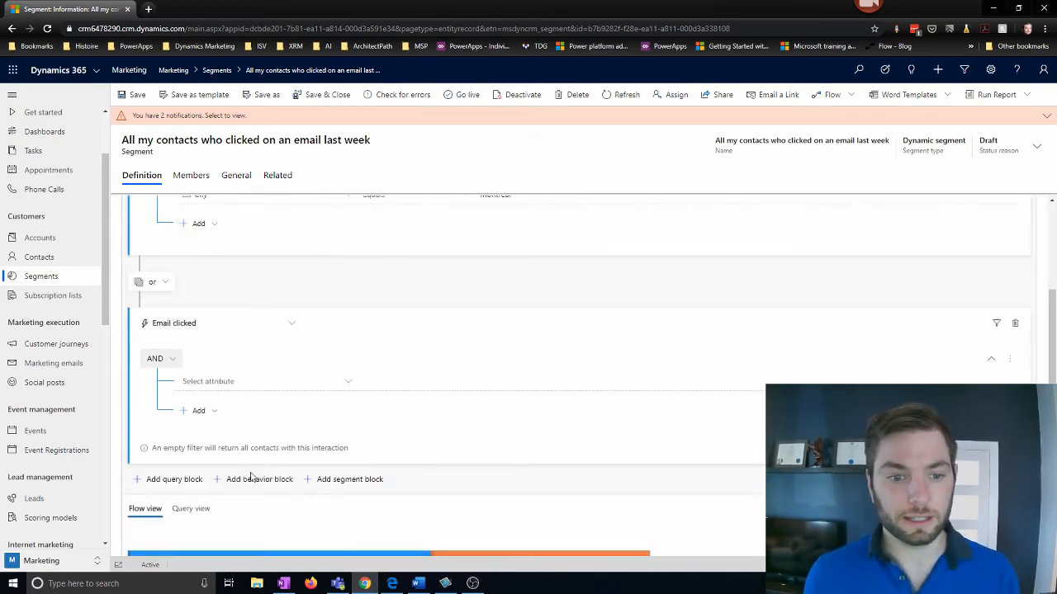
scroll(266, 371, up, 1)
scroll(266, 373, down, 1)
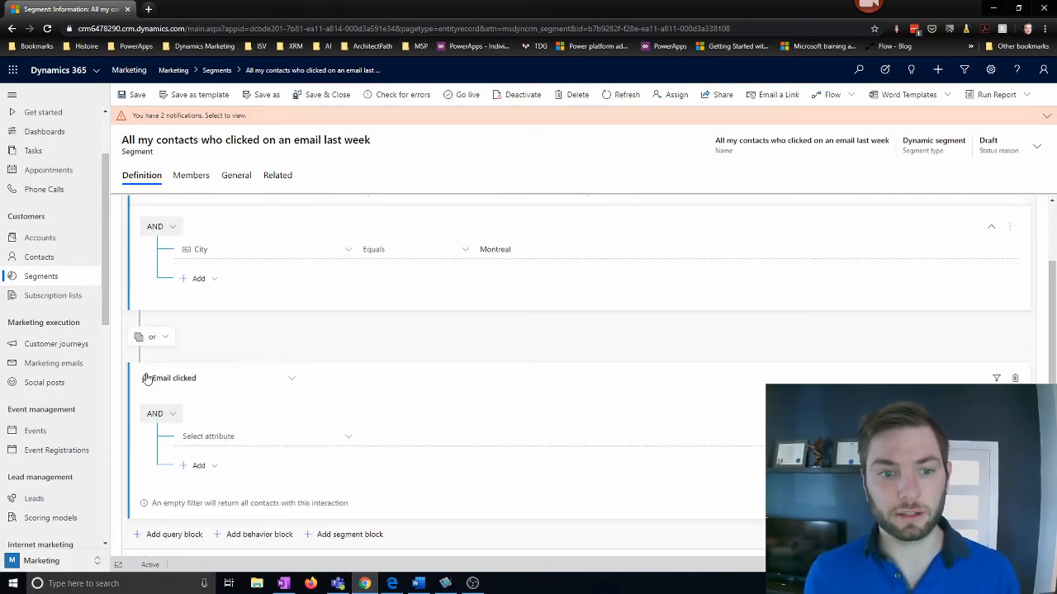
- Change the second behavior block, below the Montreal condition, to the Email opened interaction
scroll(165, 378, up, 2)
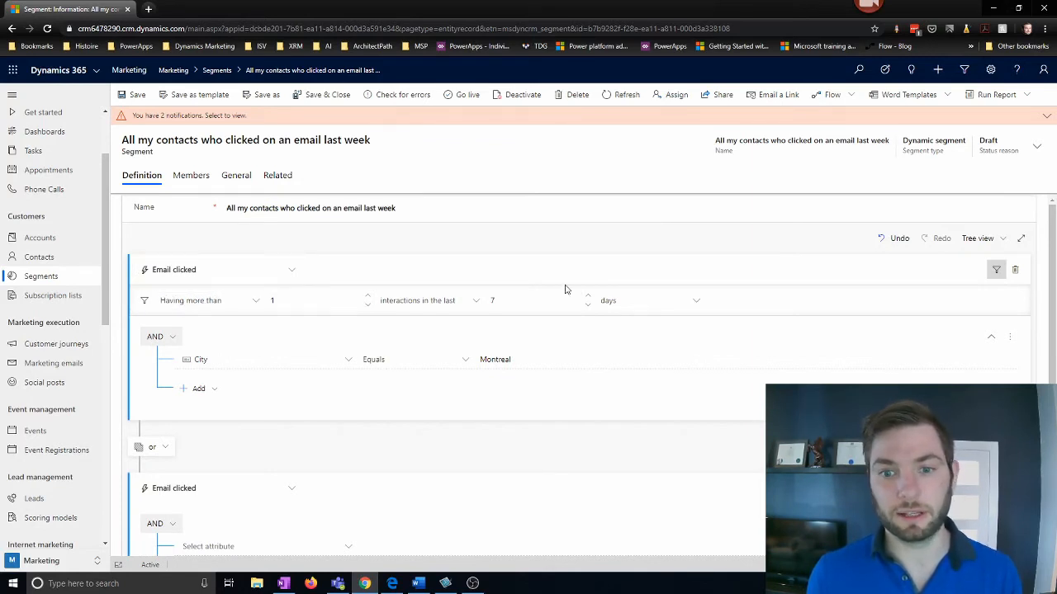
scroll(274, 436, down, 3)
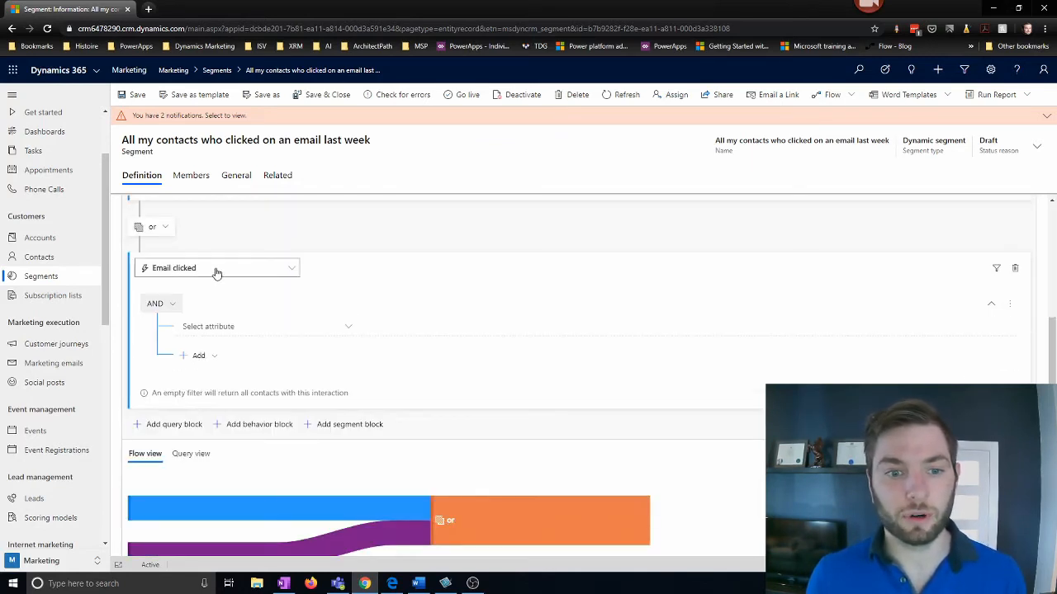
click(294, 268)
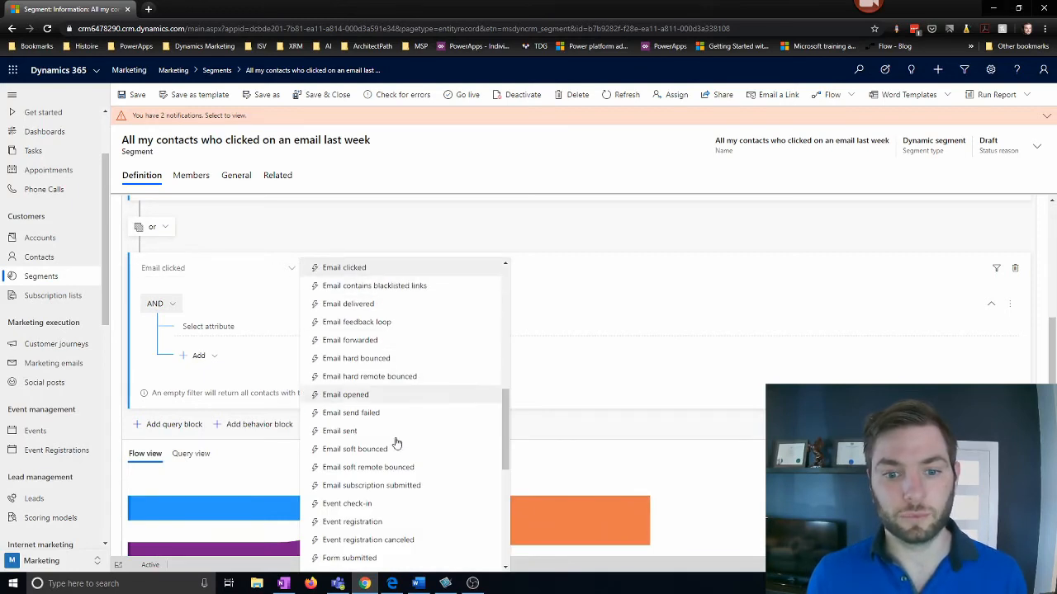
scroll(400, 440, down, 1)
click(389, 340)
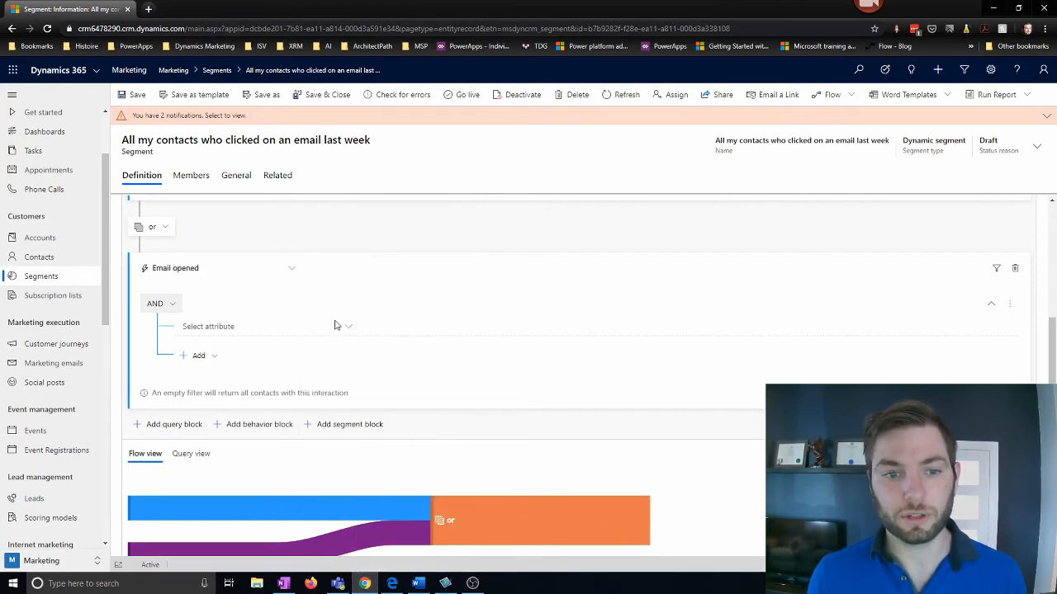
scroll(396, 326, up, 3)
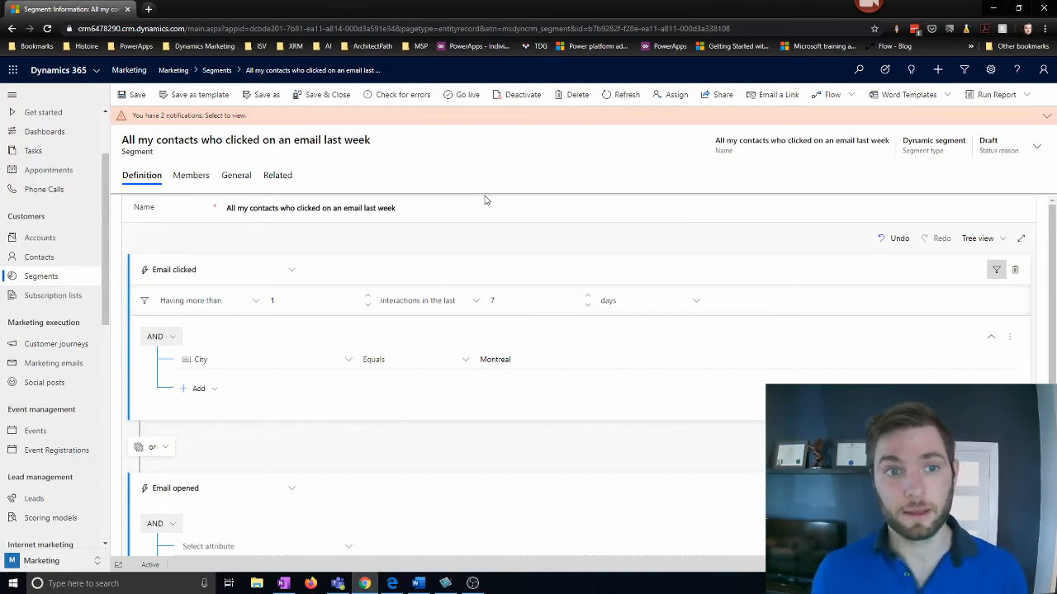
- Save the email-click segment without the Email opened block and take it live
click(129, 94)
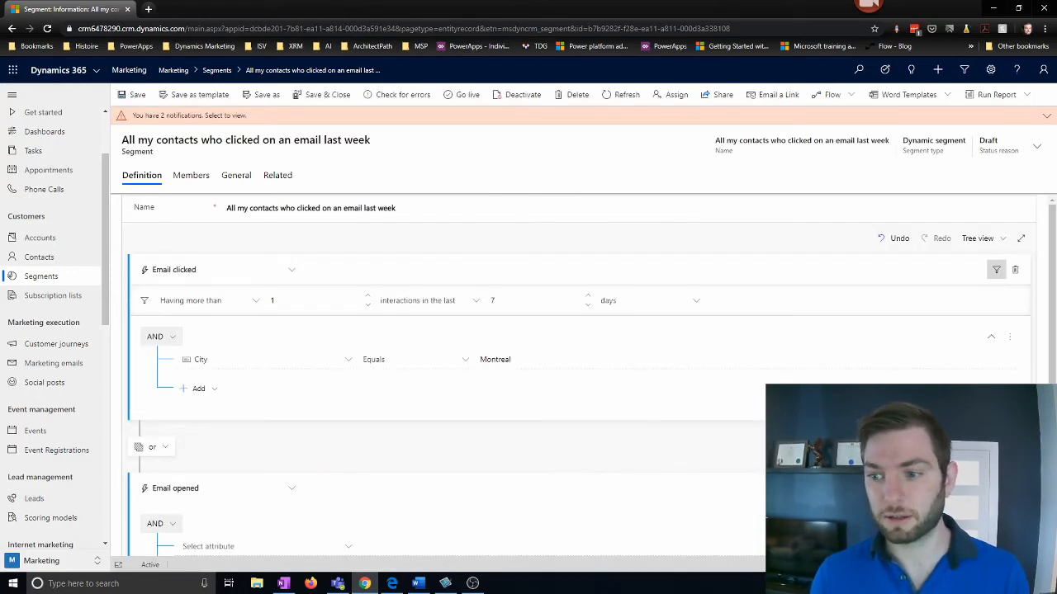
click(139, 96)
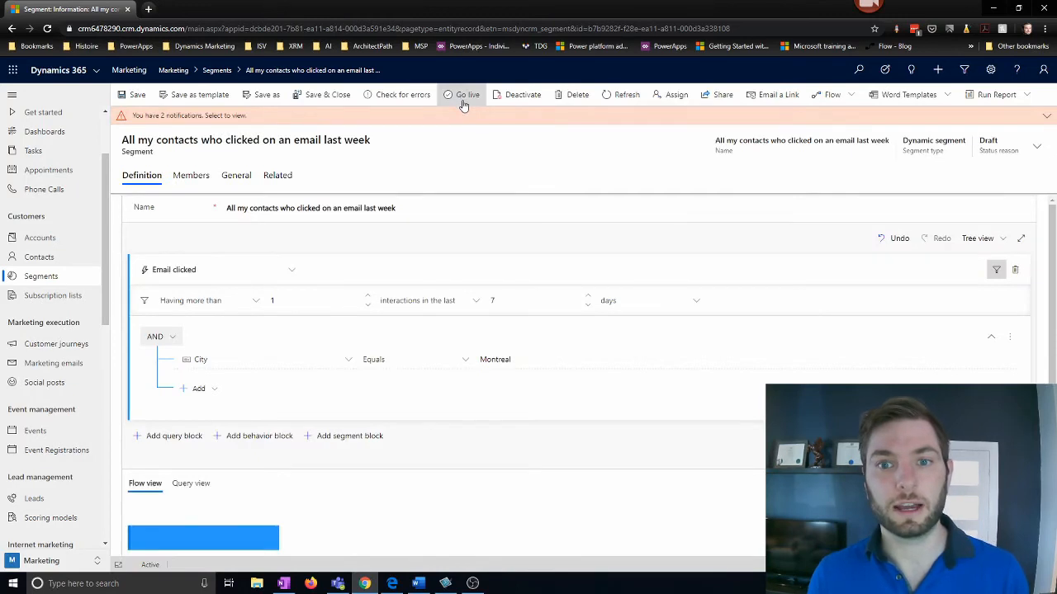
click(463, 96)
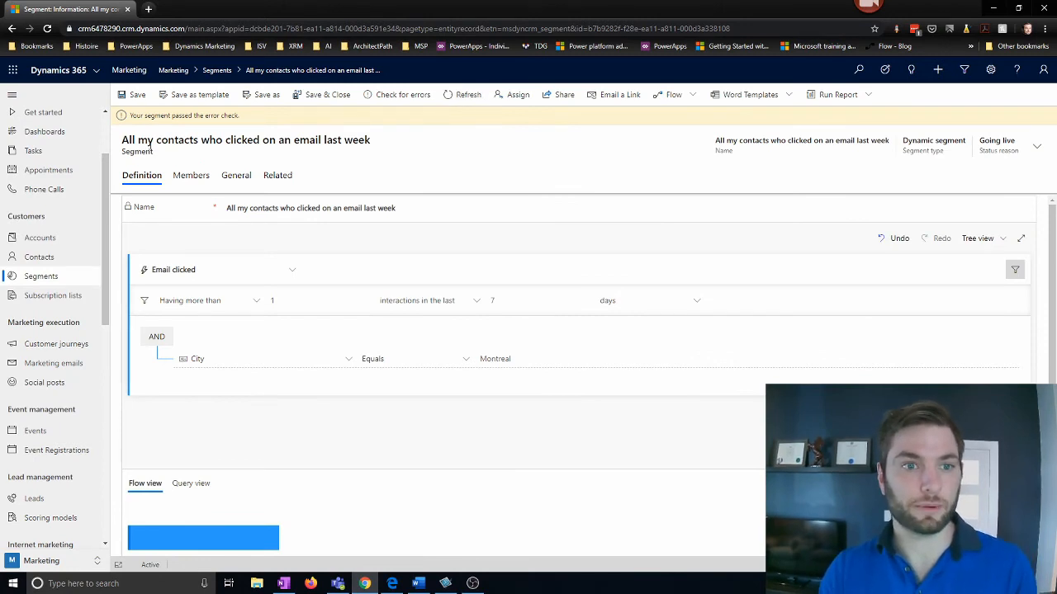
- Create a new blank dynamic segment from the segments list, without using a template
click(48, 278)
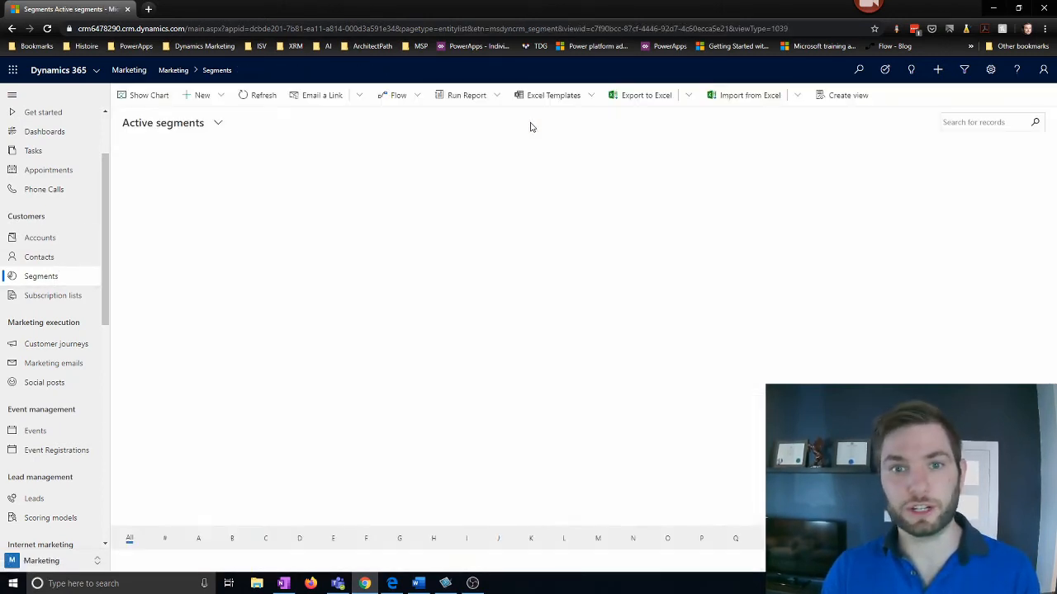
click(217, 99)
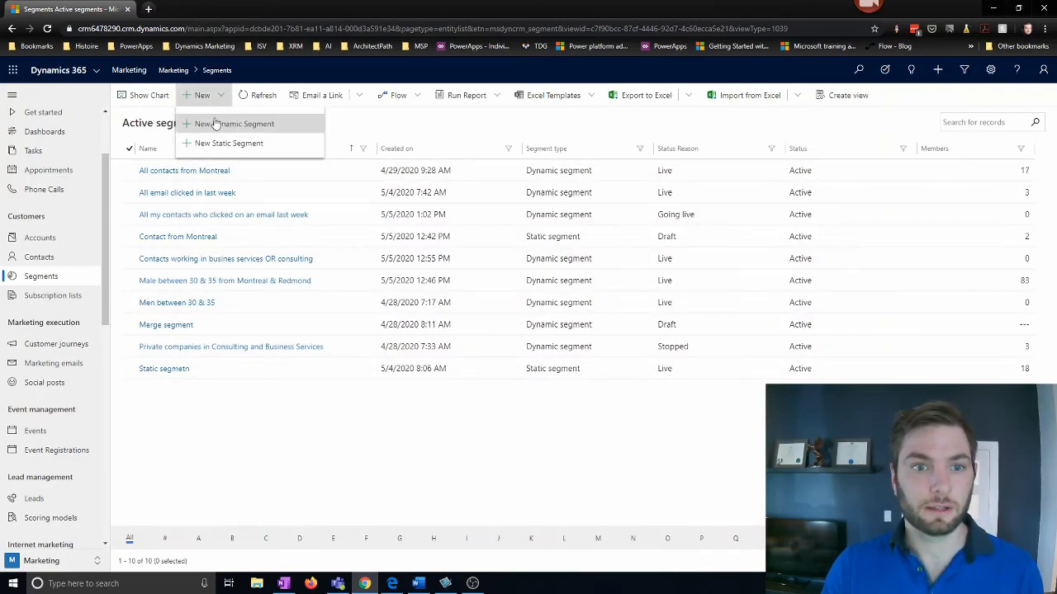
click(211, 128)
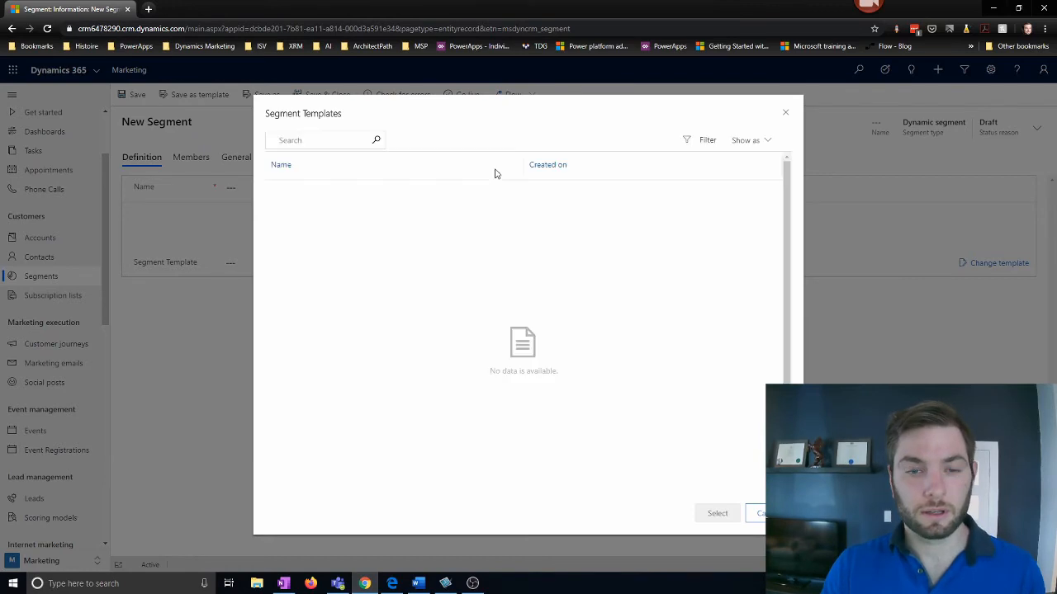
click(756, 514)
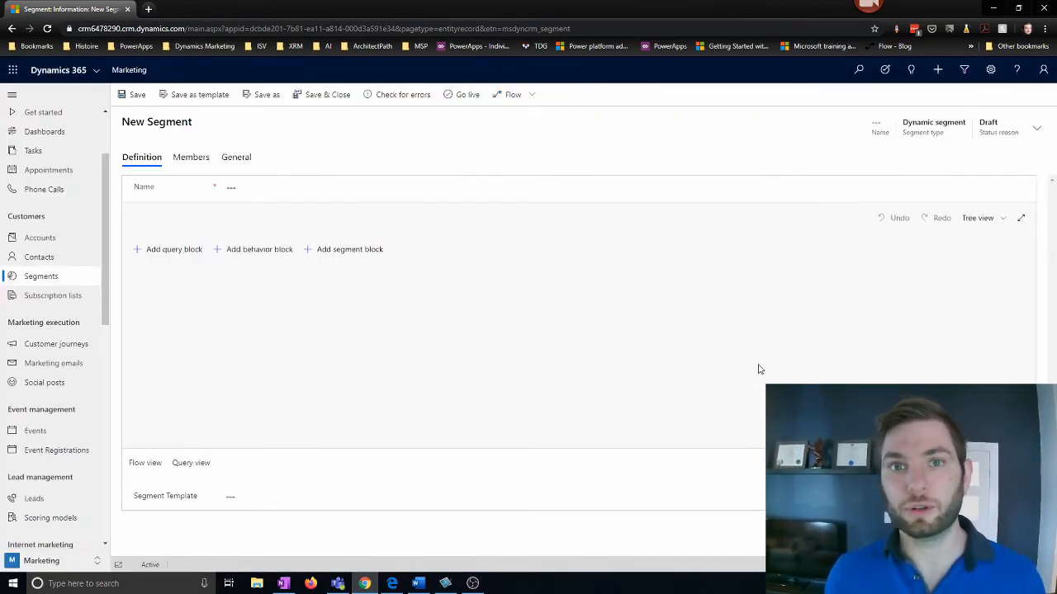
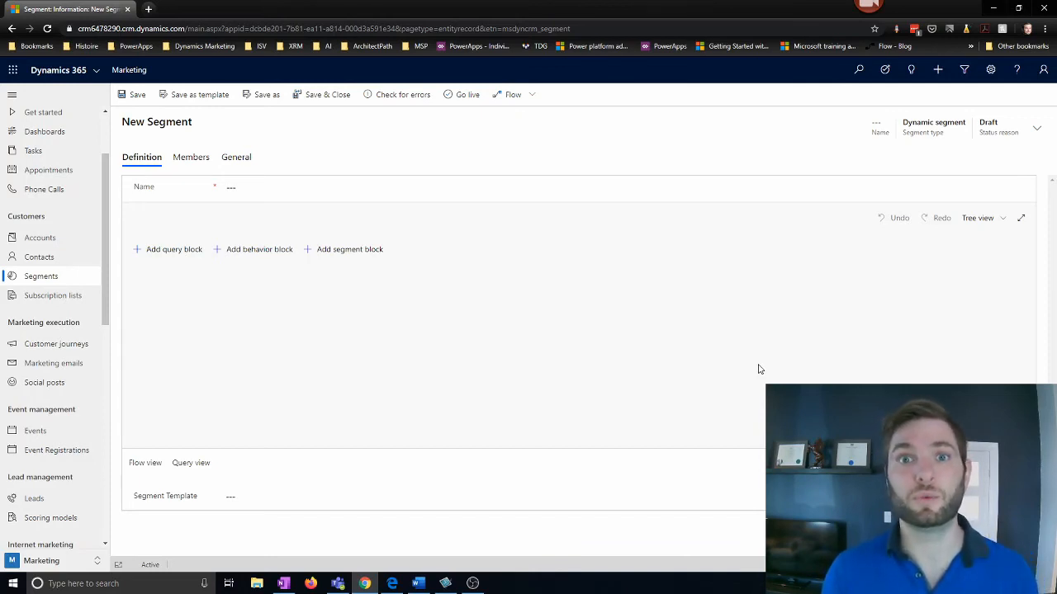
- Name the new dynamic segment Compound segment
click(343, 187)
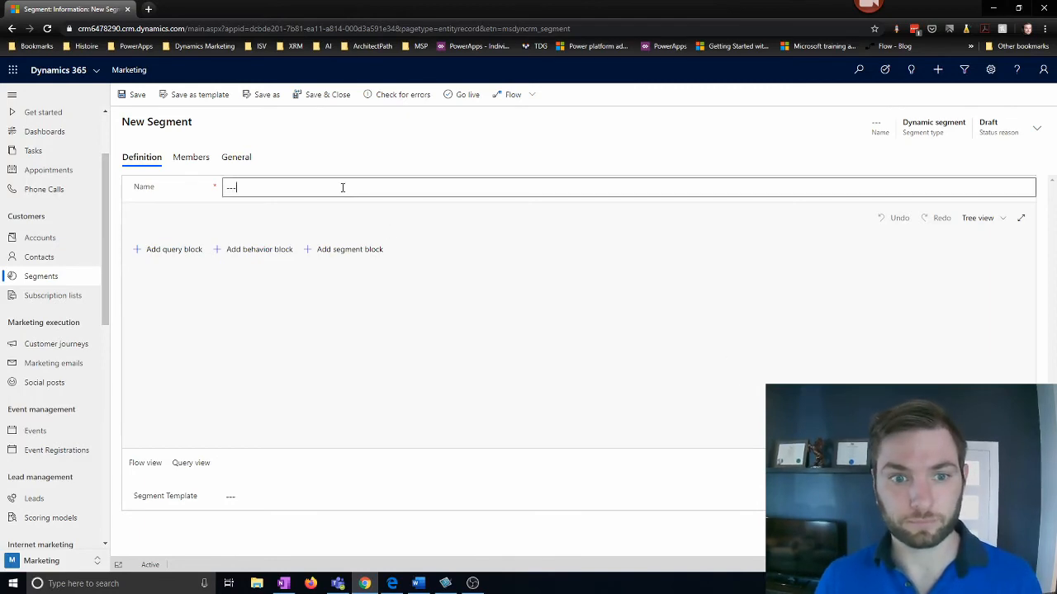
text(Compou)
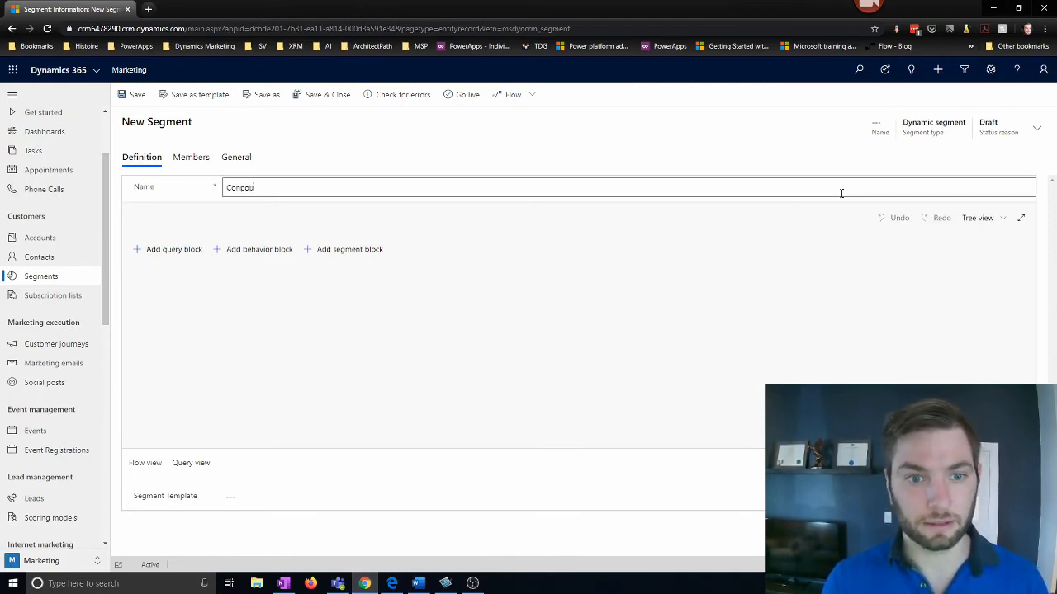
text(nd seg)
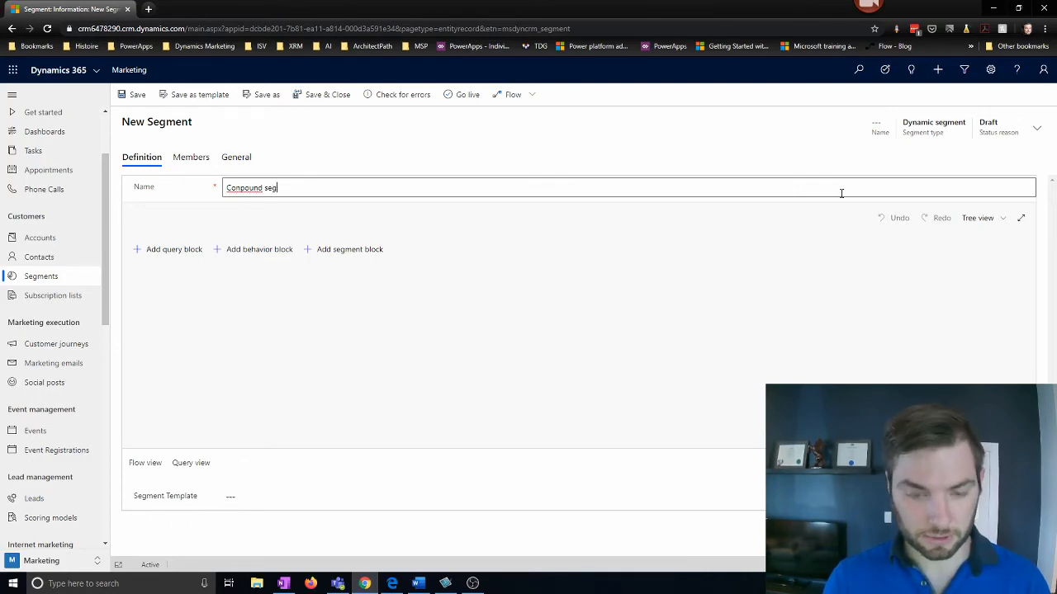
text(ment)
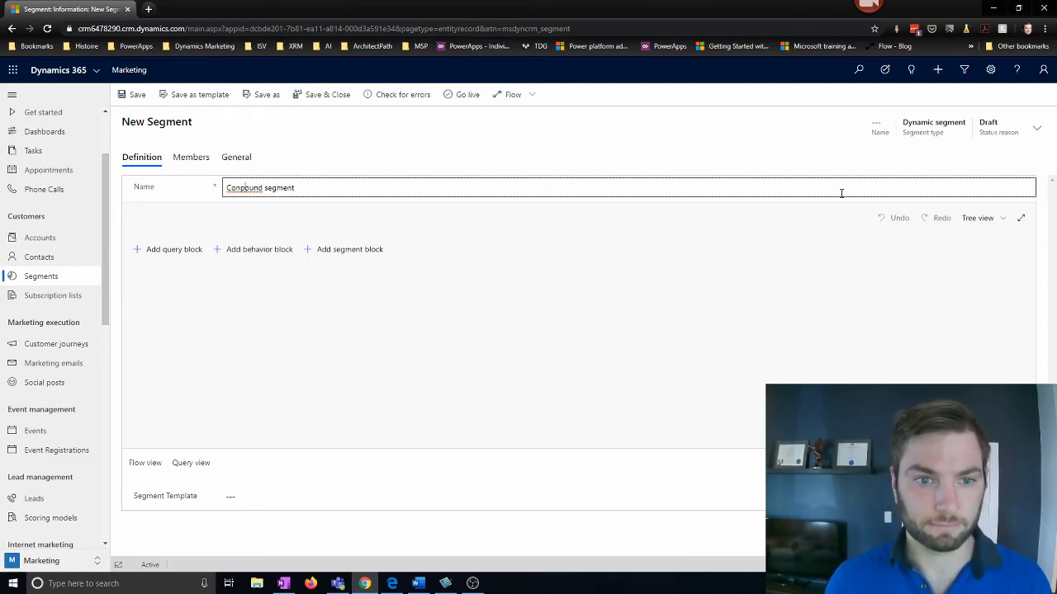
- Add a segment block that uses the existing segment Male between 30 & 35 from Montreal & Redmond
click(334, 251)
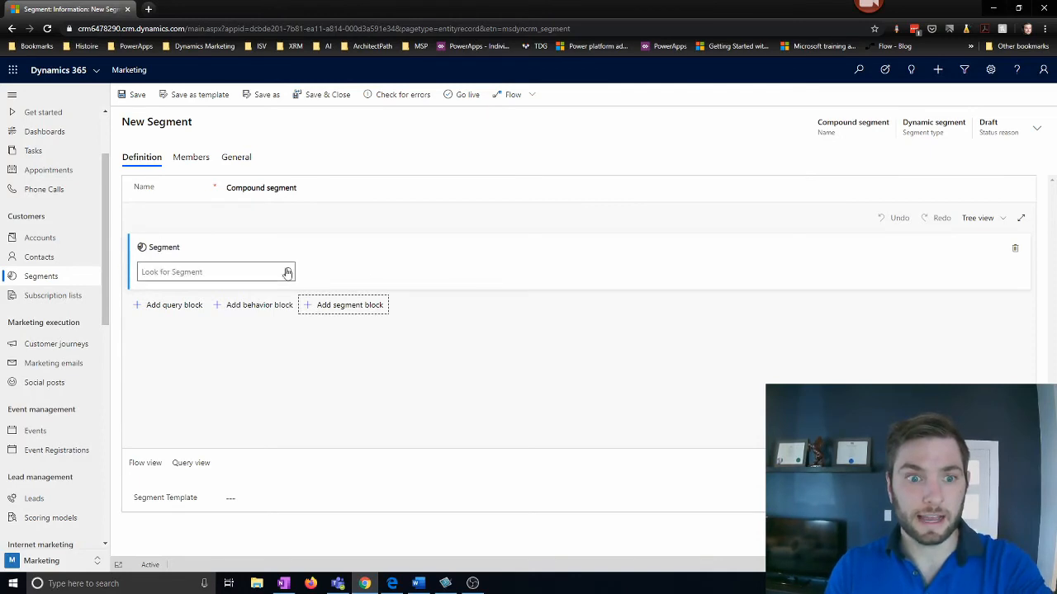
mouse_move(257, 274)
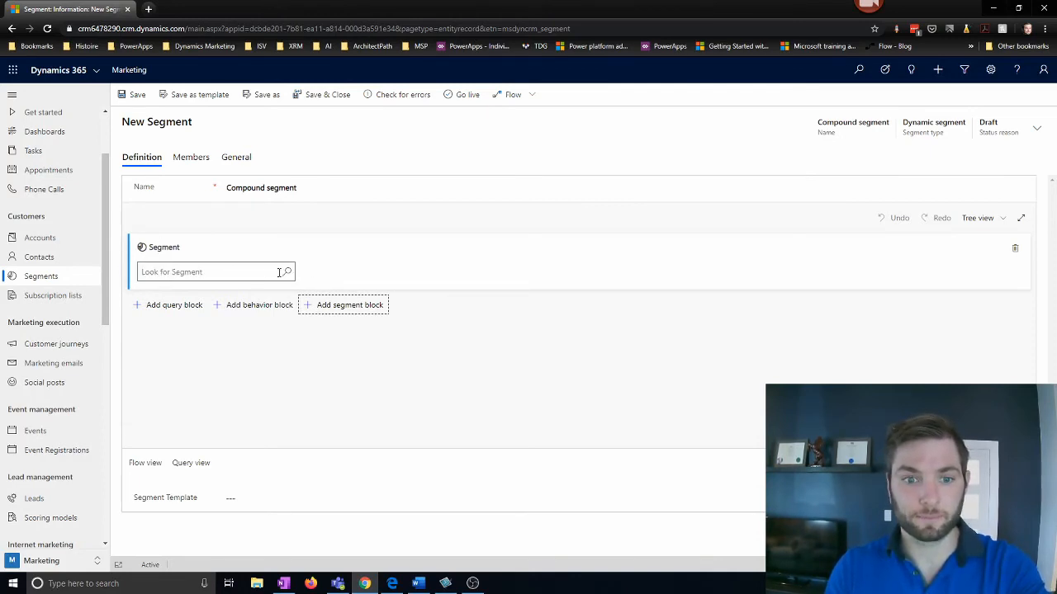
click(283, 276)
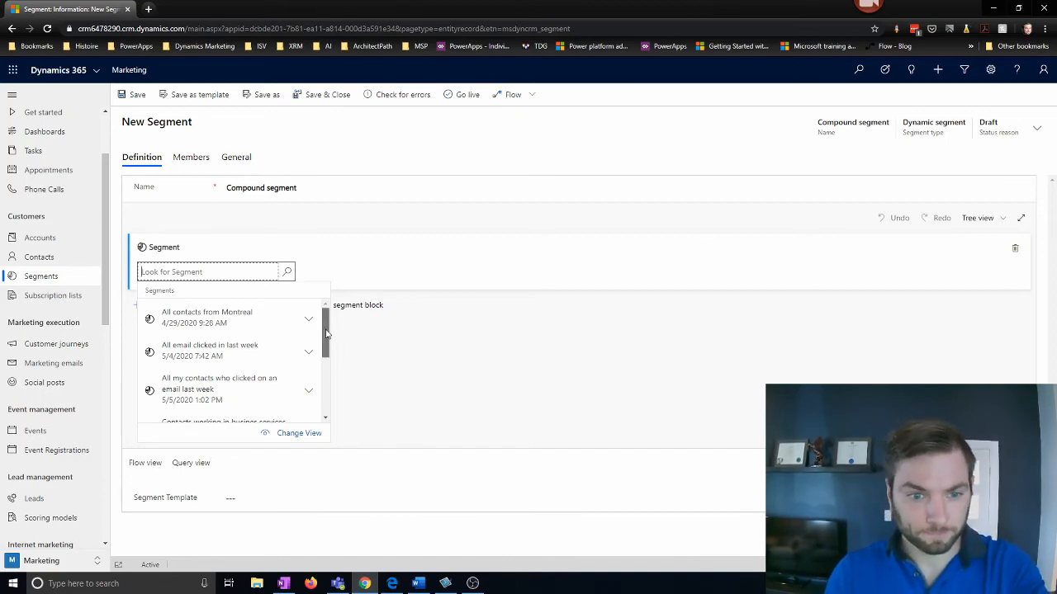
drag(327, 332, 323, 387)
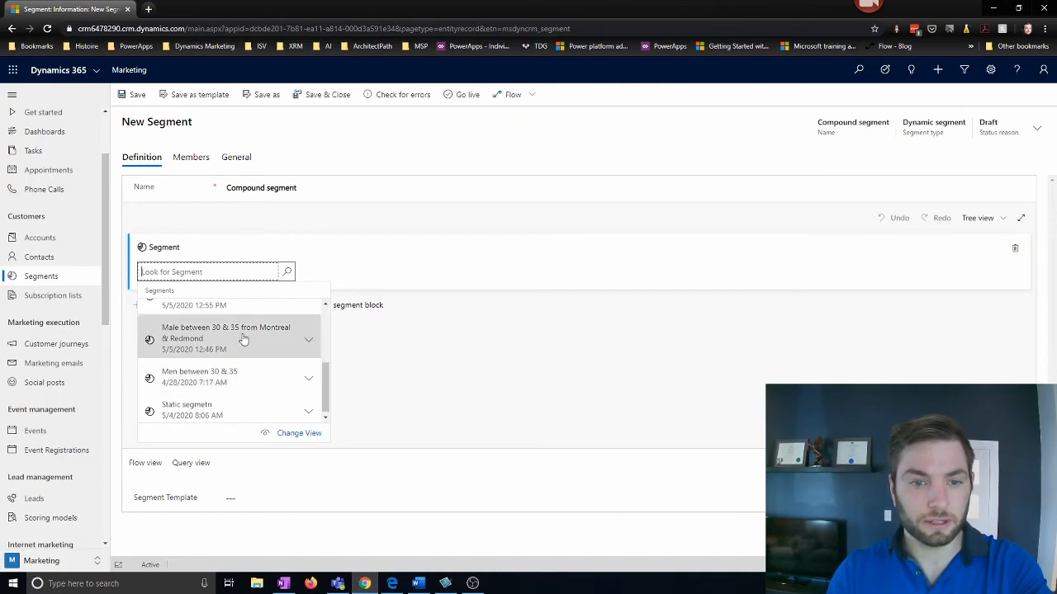
click(243, 339)
click(325, 377)
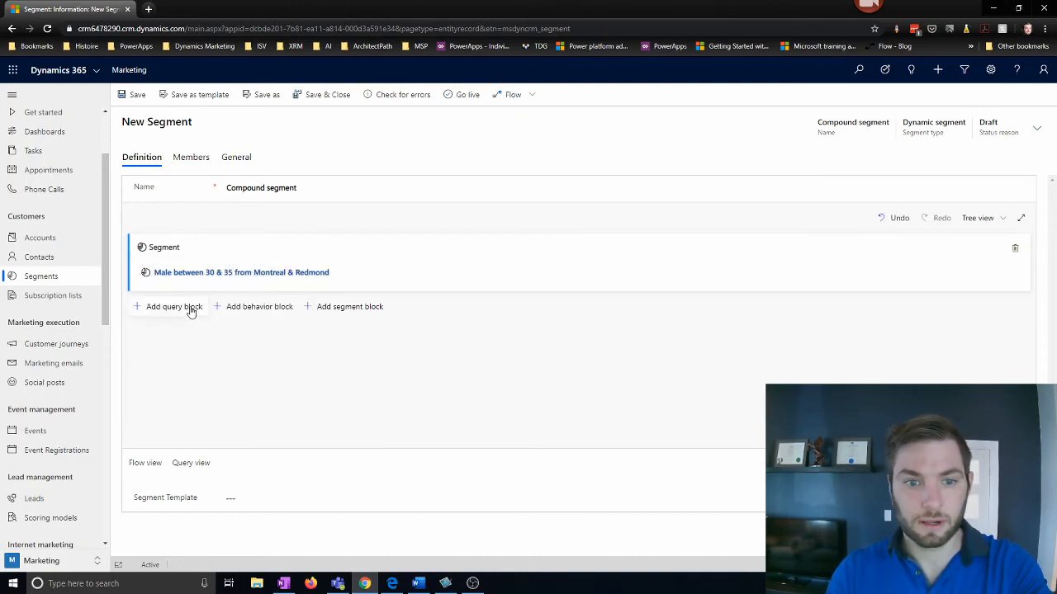
- Add a second segment block that uses the existing segment Contacts working in busines services OR consulting
click(350, 307)
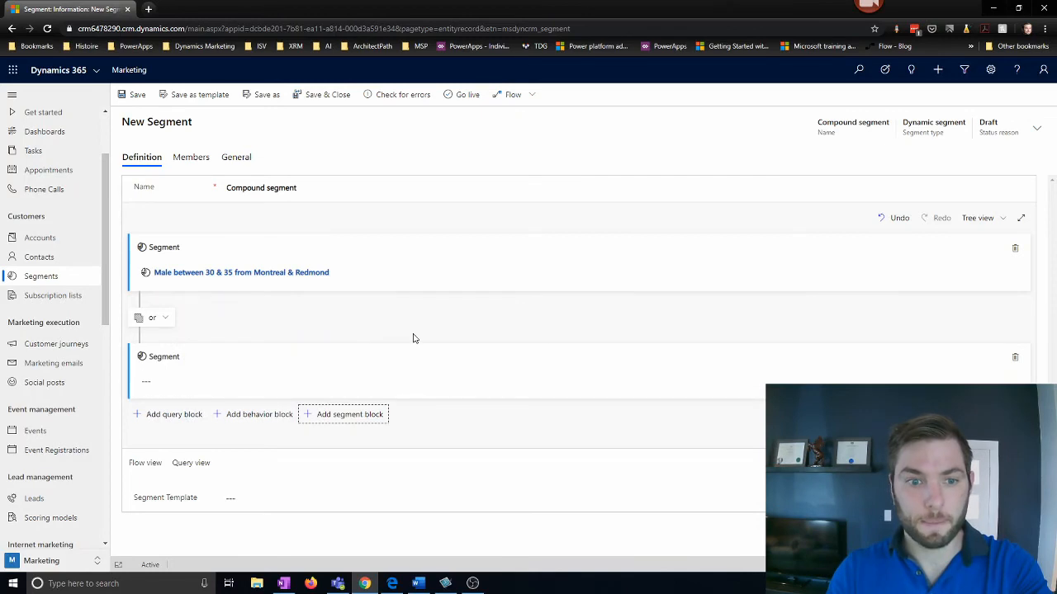
click(160, 378)
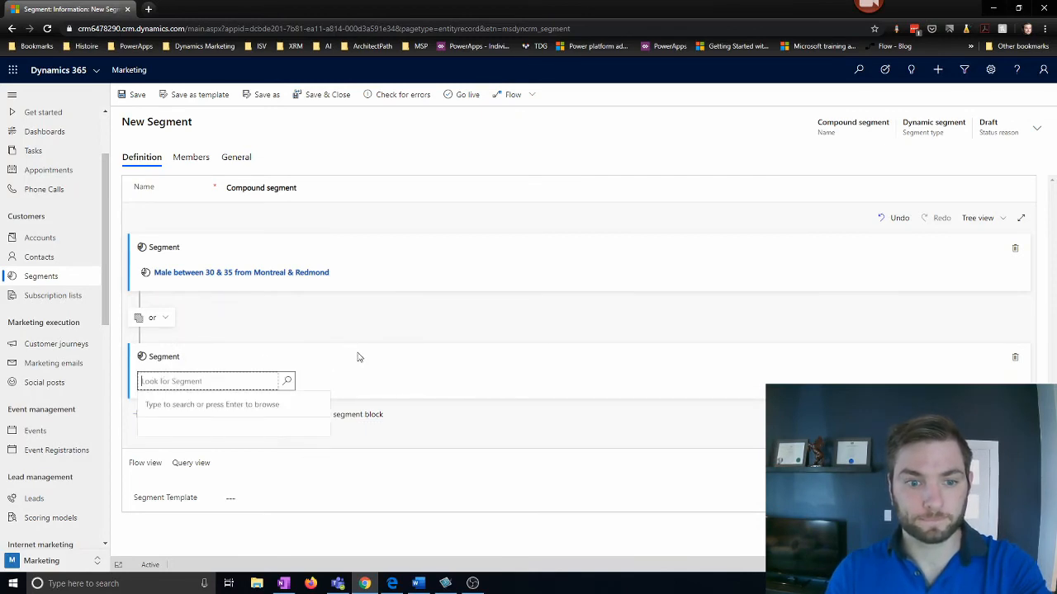
click(287, 384)
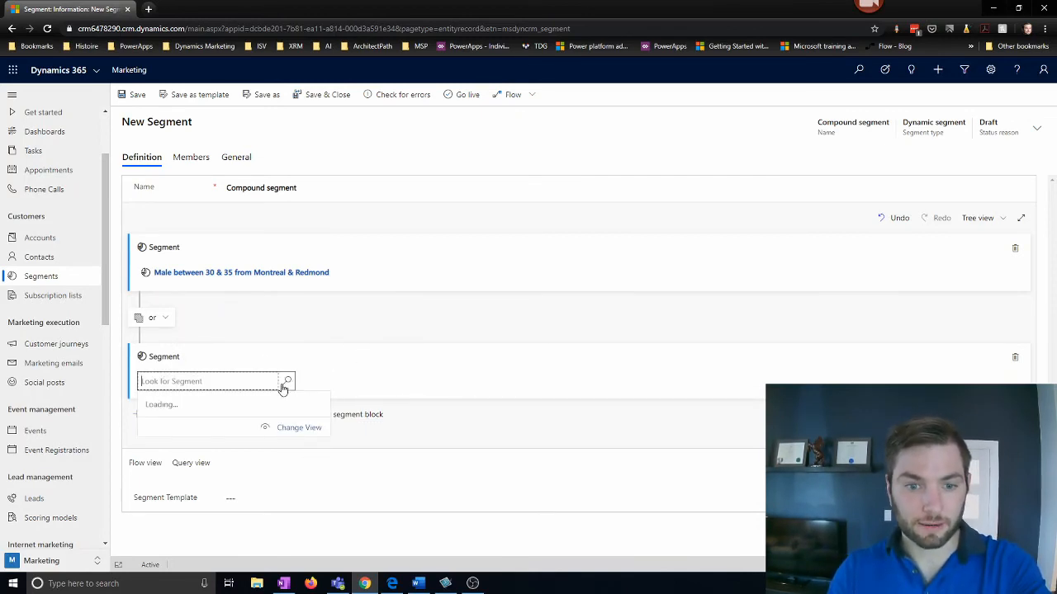
scroll(275, 450, down, 3)
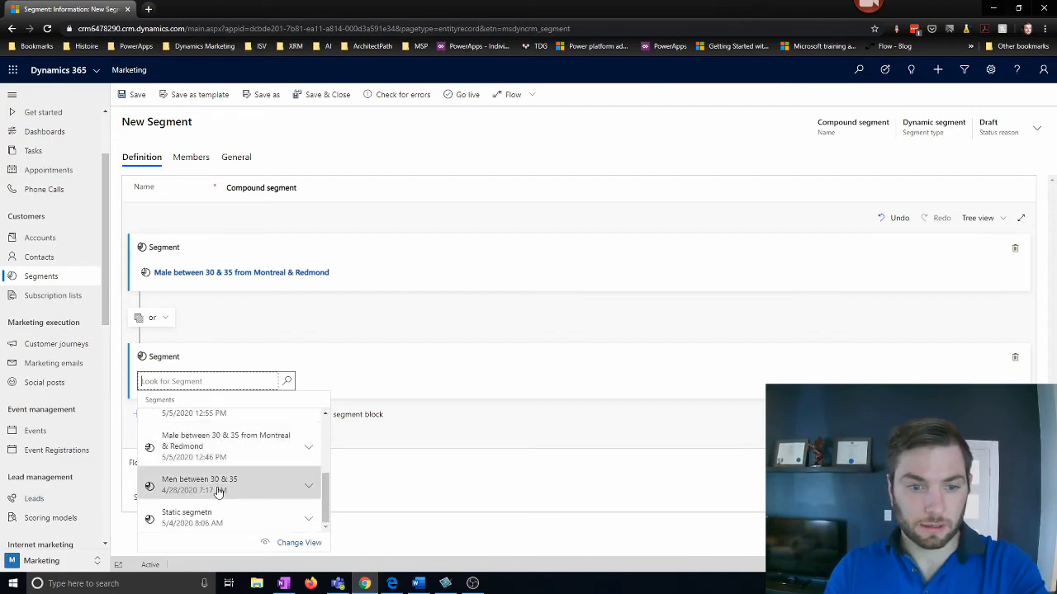
scroll(219, 492, up, 3)
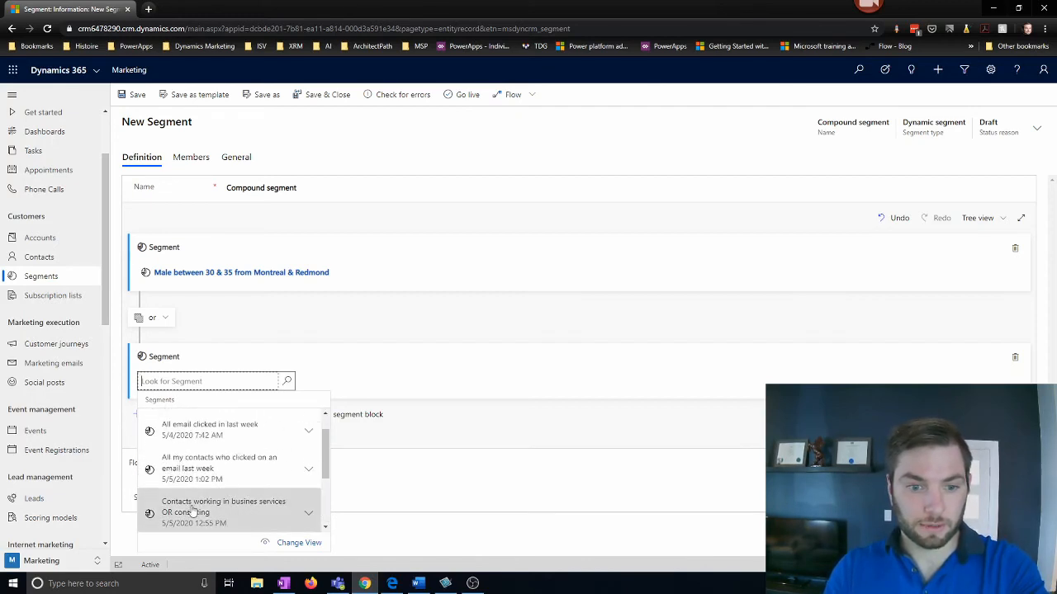
click(278, 512)
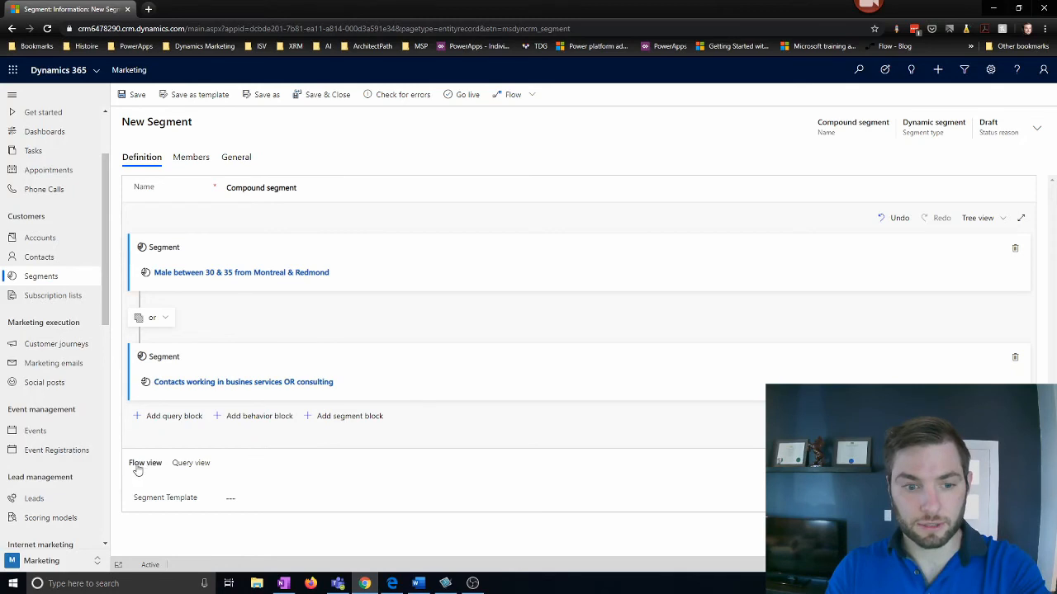
- Show the flow view of the compound segment and examine how the two segment blocks combine
click(144, 464)
scroll(144, 467, down, 1)
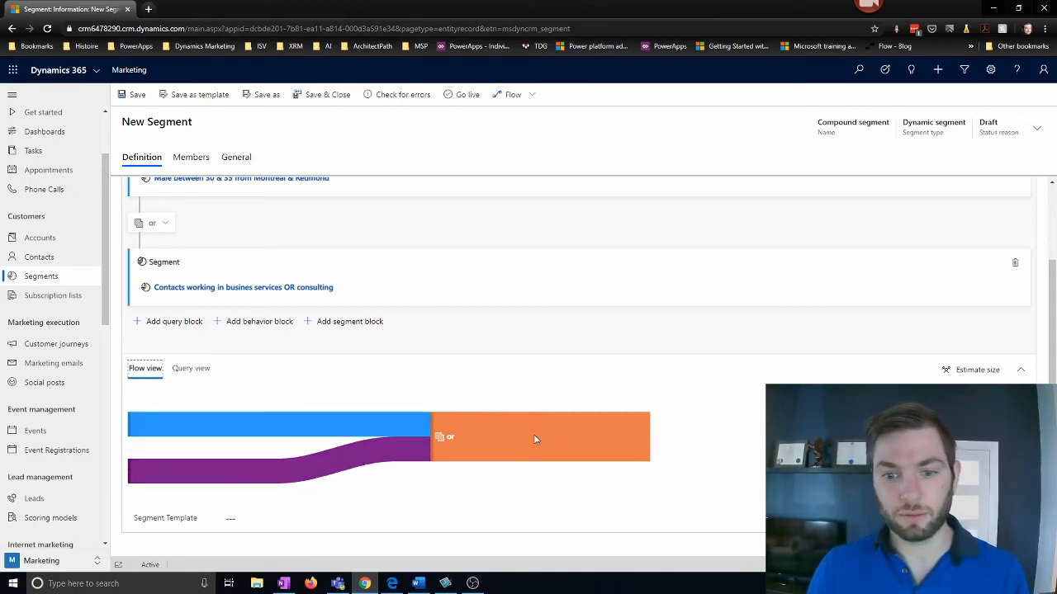
scroll(421, 407, up, 2)
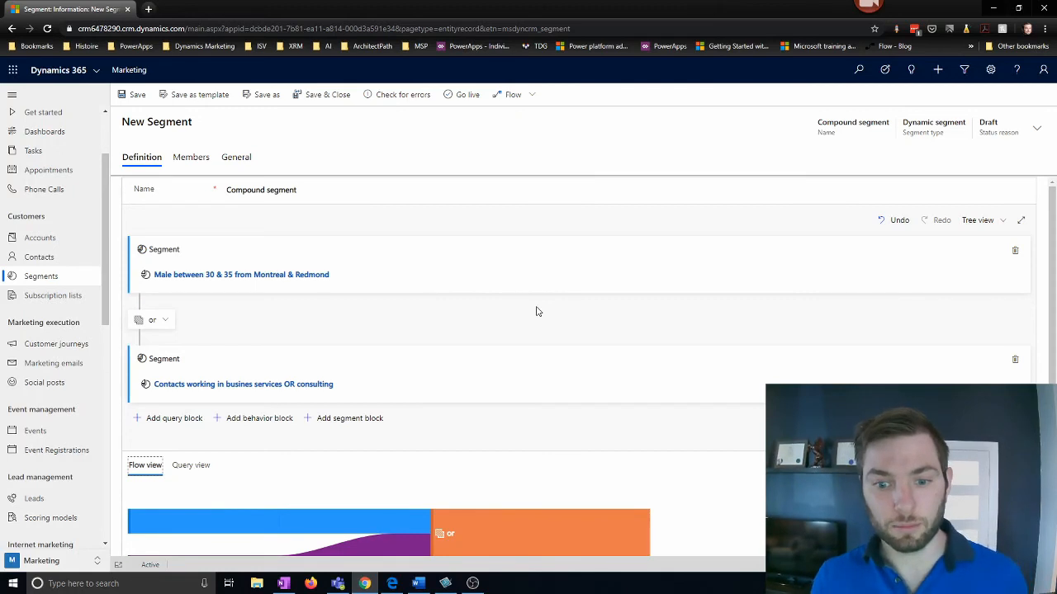
- Try the and also operator between the two segment blocks, examine its flow, and set the operator back to or
click(152, 321)
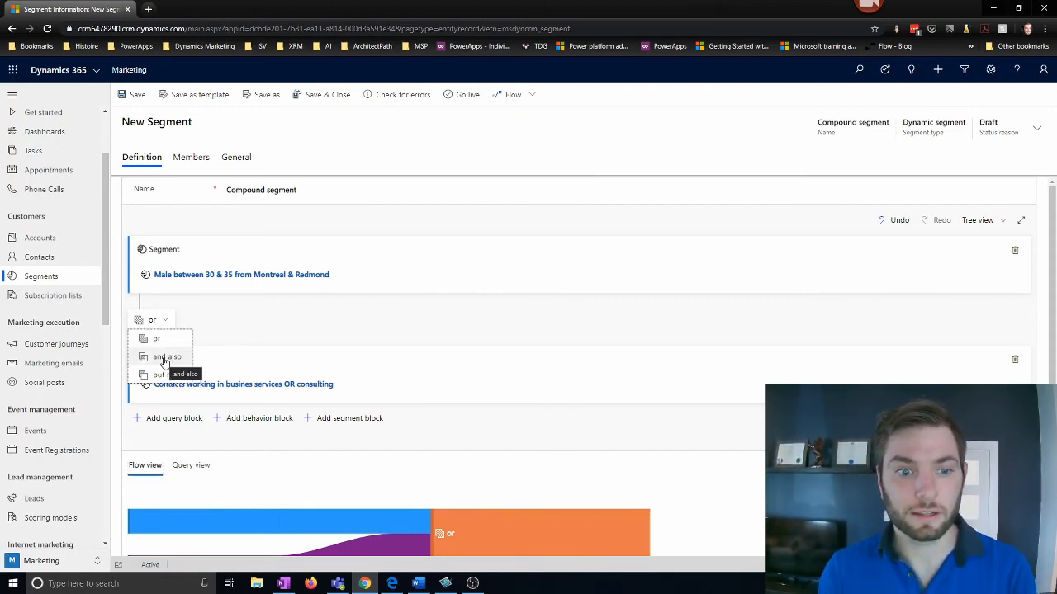
click(165, 358)
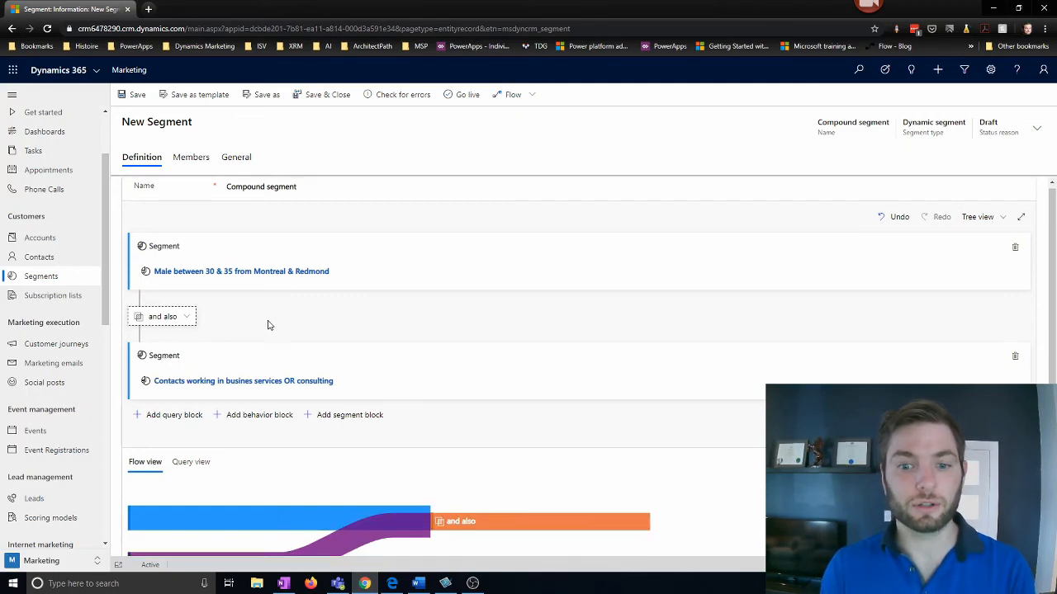
scroll(267, 323, down, 1)
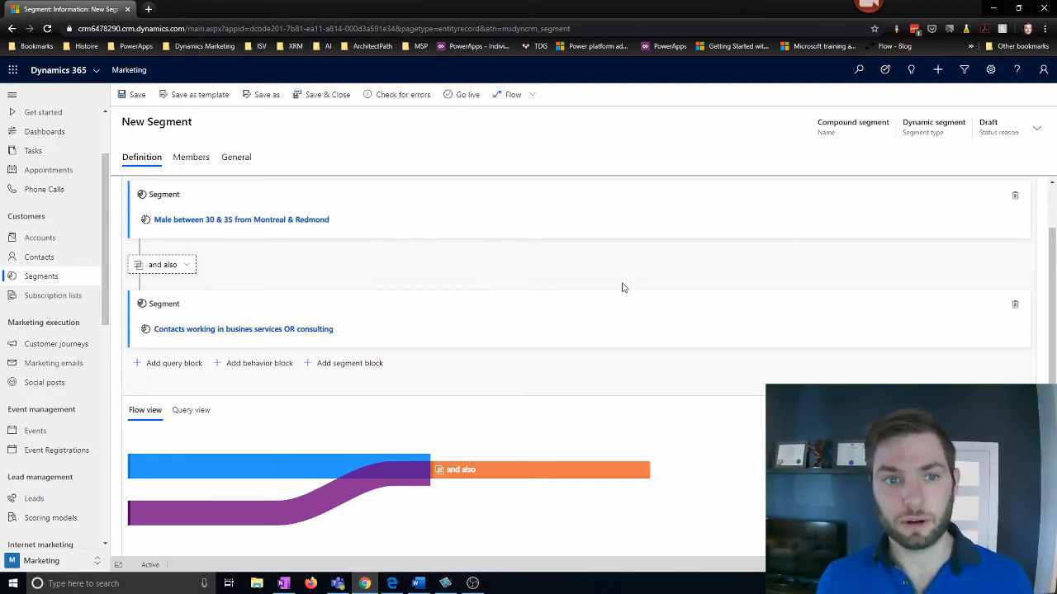
click(947, 582)
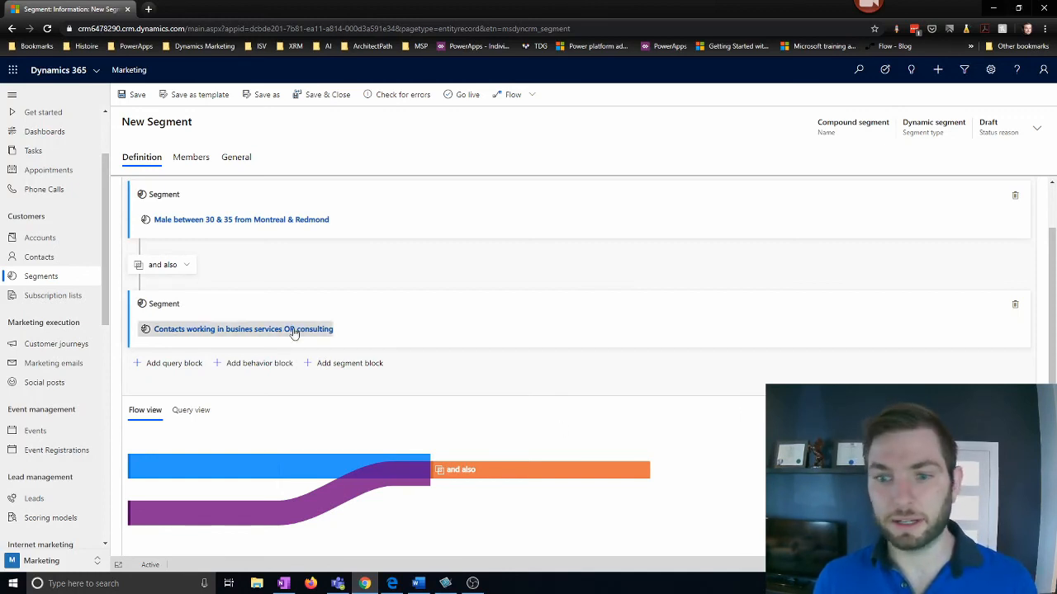
click(185, 265)
click(175, 282)
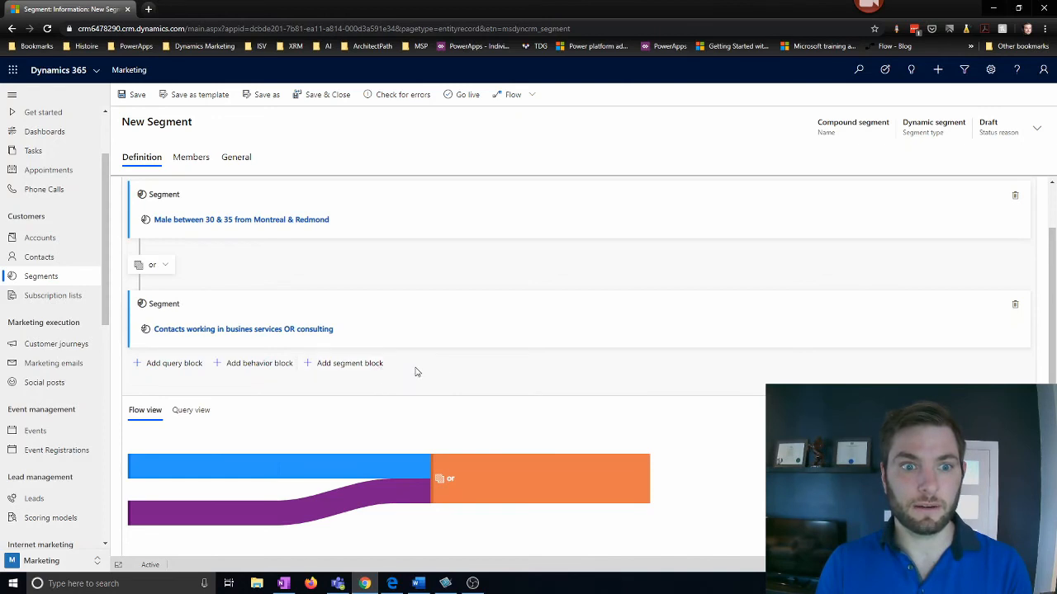
- Add a third segment block that uses the existing segment All email clicked in last week
click(363, 363)
click(232, 439)
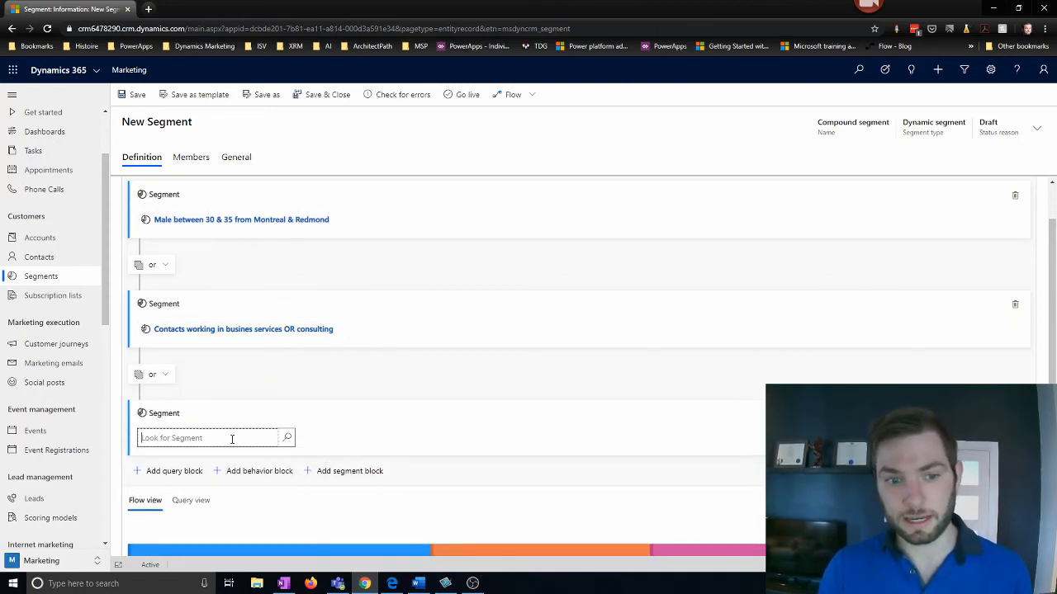
click(286, 437)
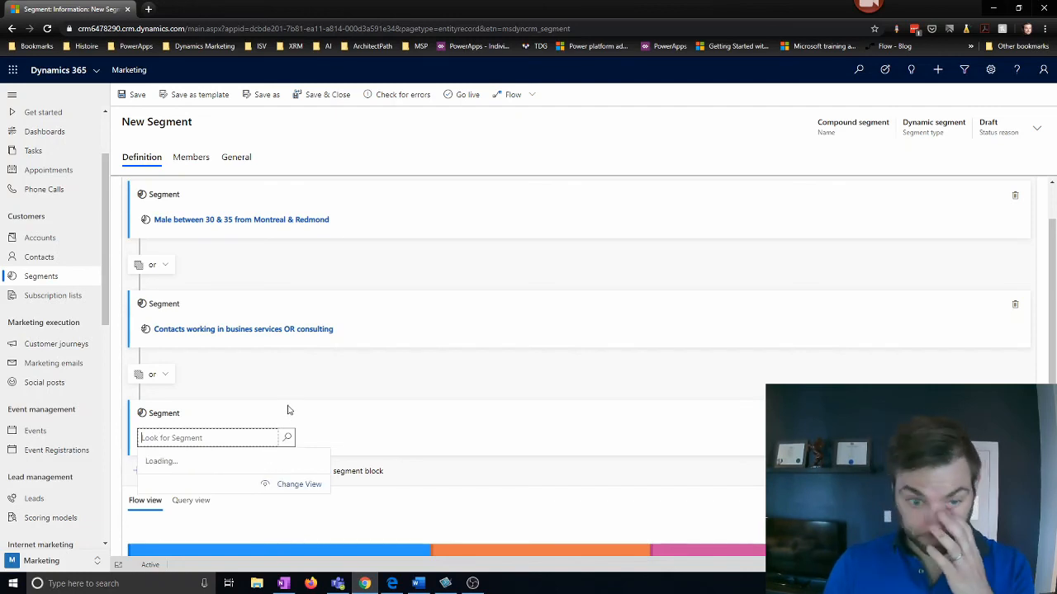
scroll(313, 485, down, 1)
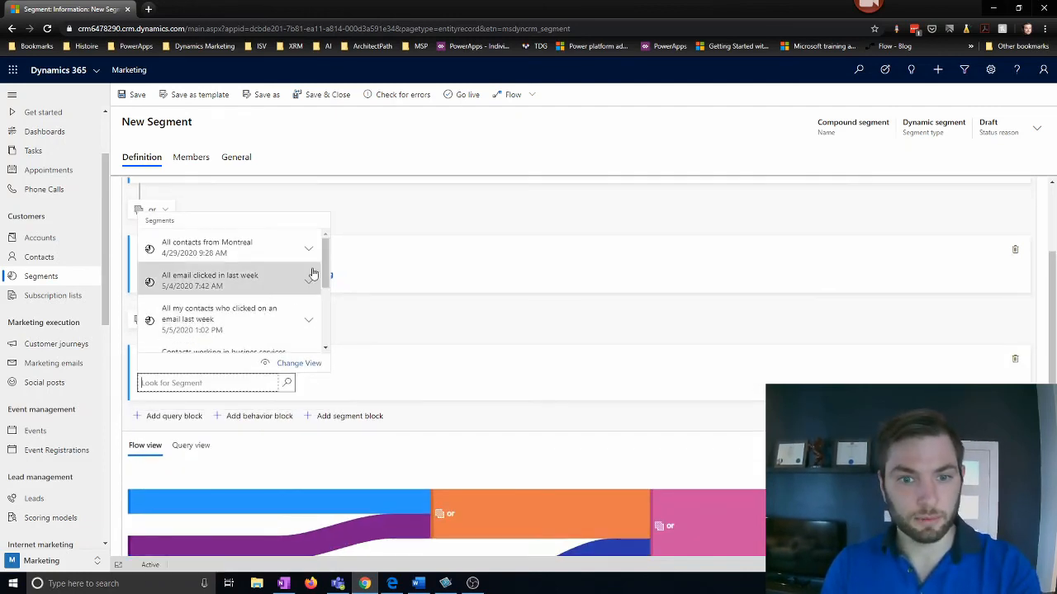
mouse_move(323, 276)
mouse_down()
mouse_move(325, 336)
mouse_move(324, 286)
mouse_up()
click(239, 255)
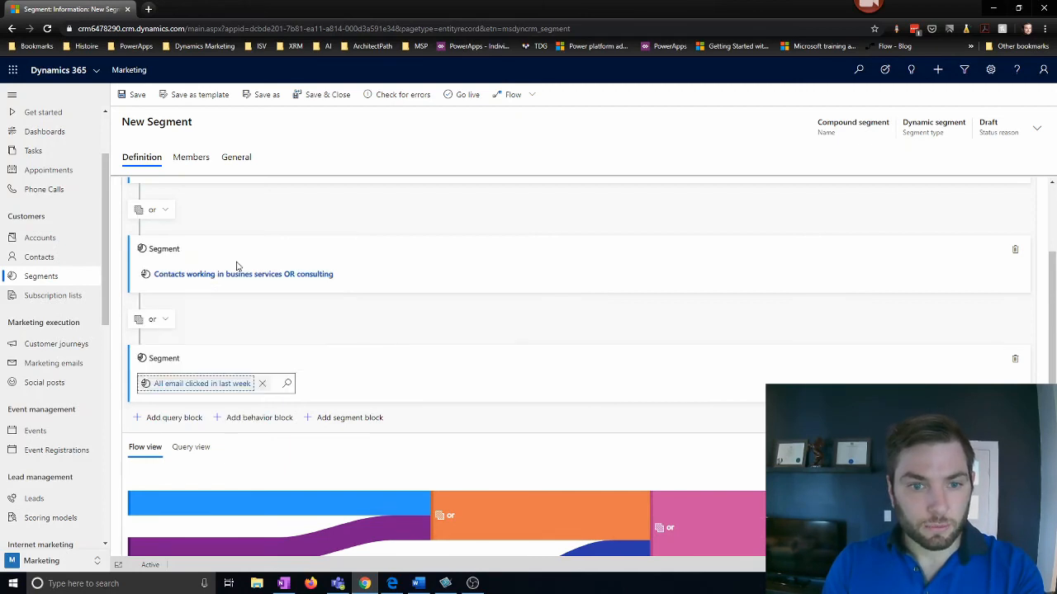
- Set the operator before the third segment block to but not and examine the resulting flow
click(158, 319)
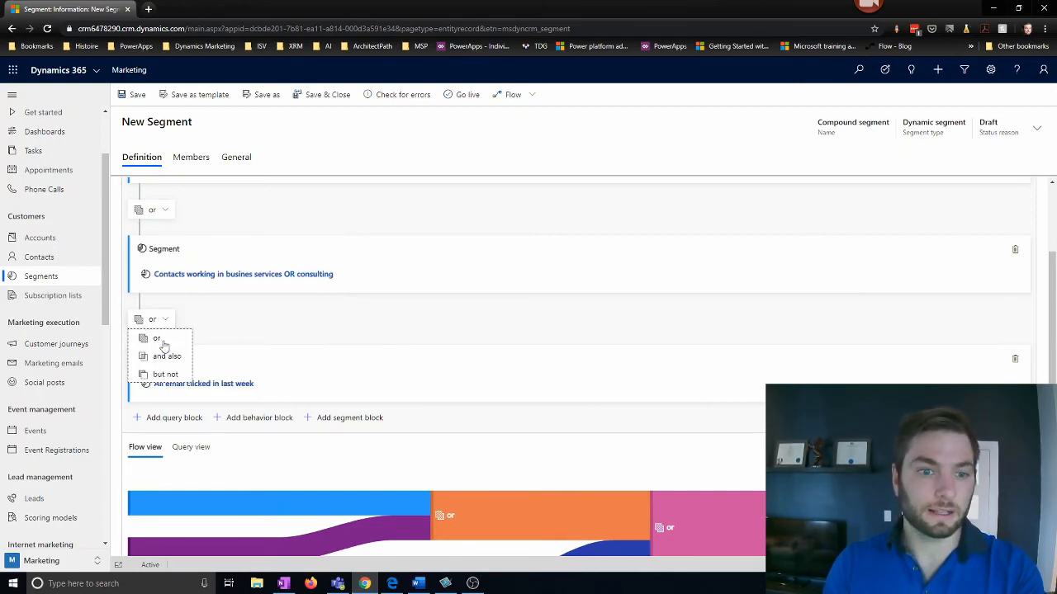
click(169, 375)
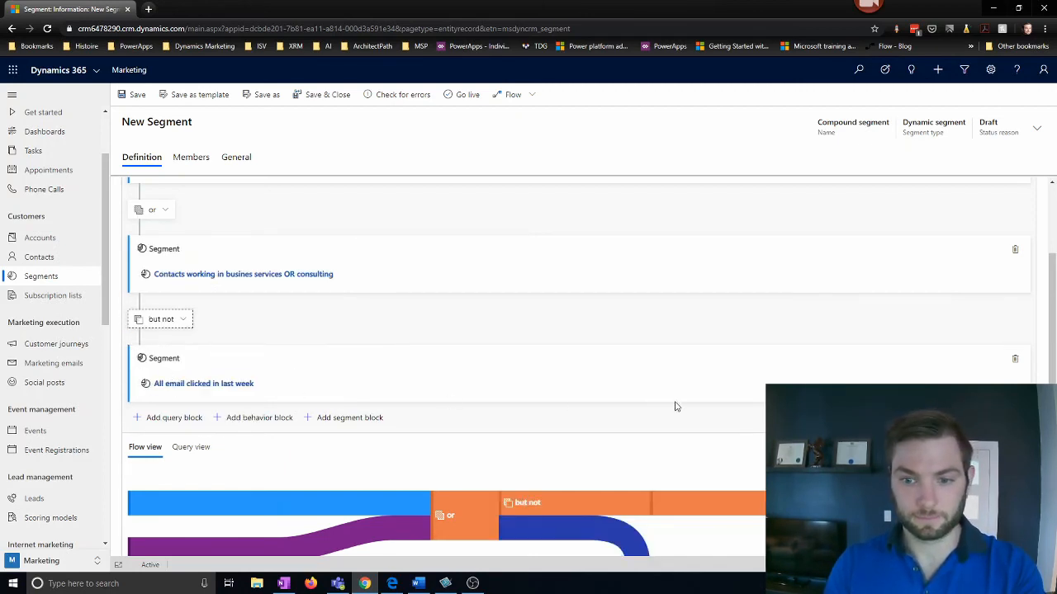
scroll(675, 406, down, 1)
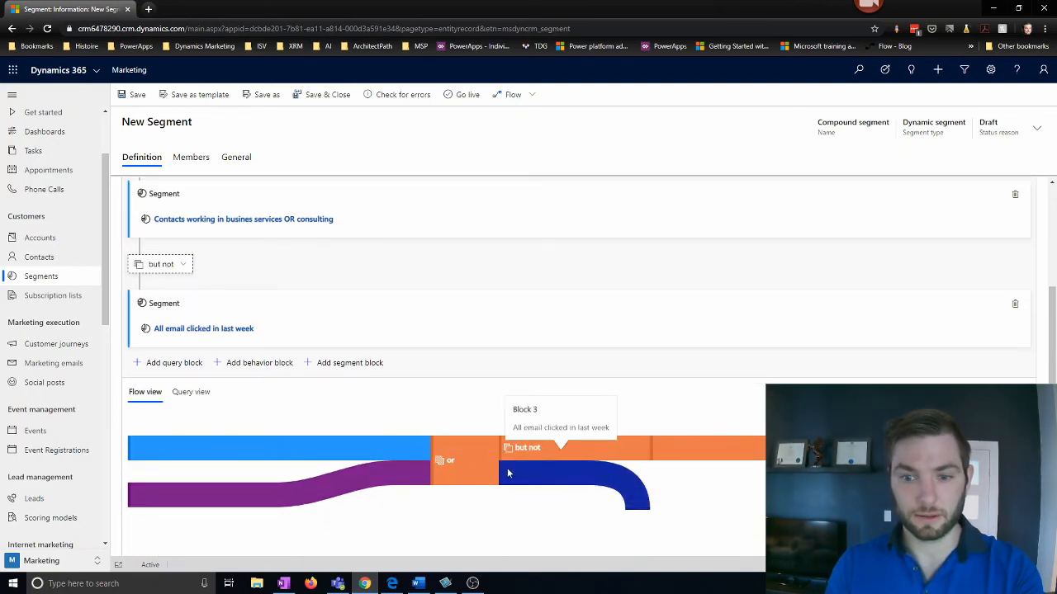
mouse_move(524, 471)
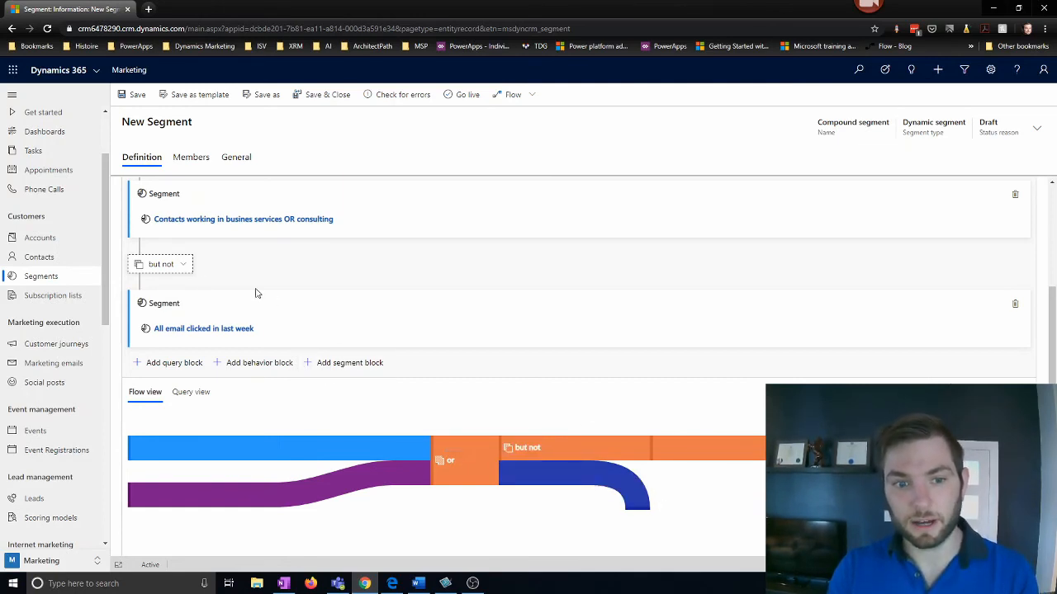
click(147, 310)
scroll(247, 344, up, 1)
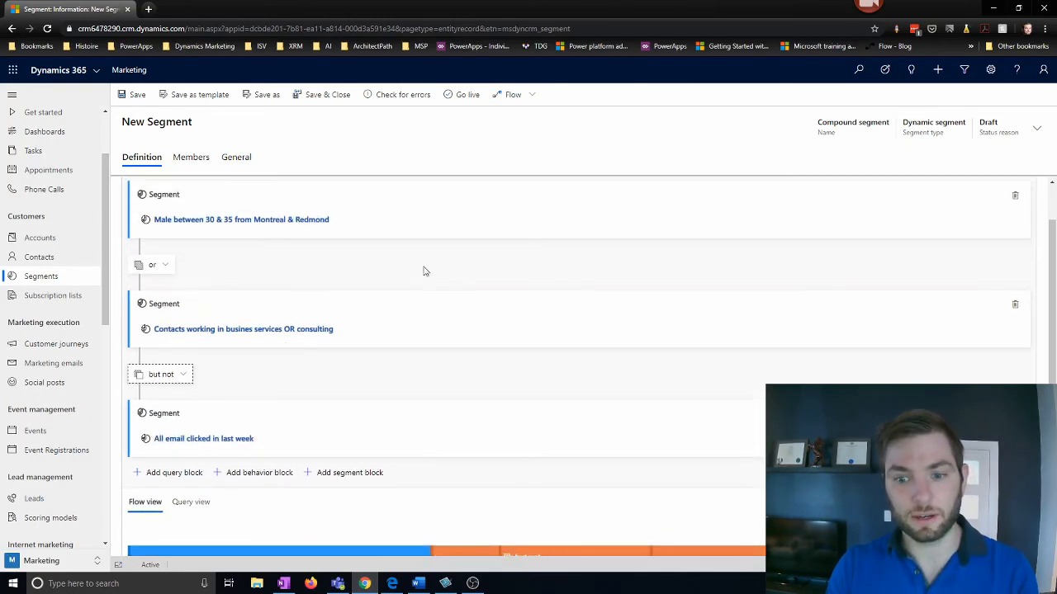
scroll(495, 414, down, 2)
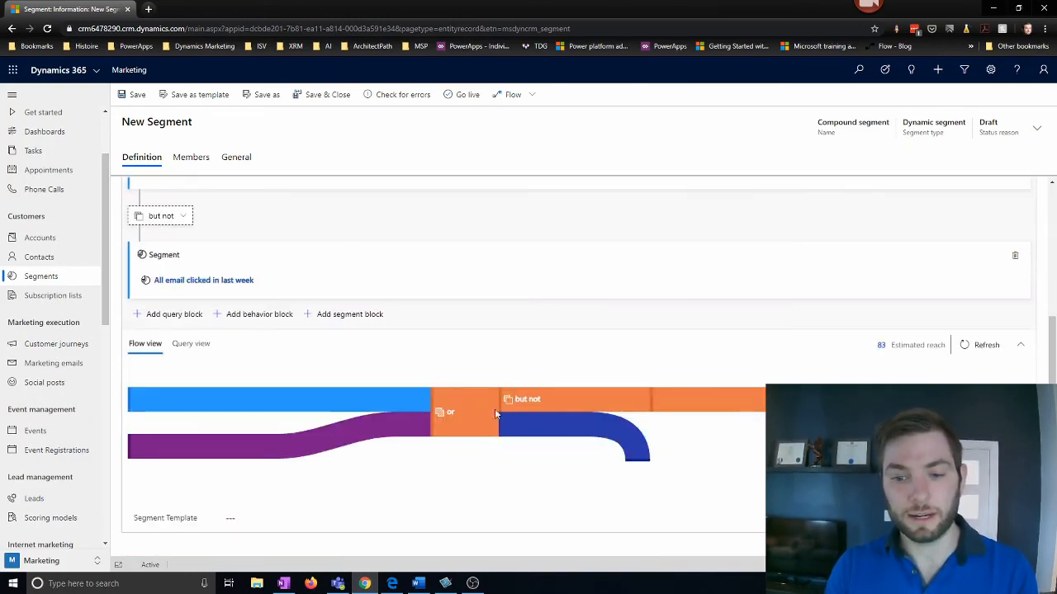
- Refresh the compound segment's estimated reach and check the figure
click(979, 347)
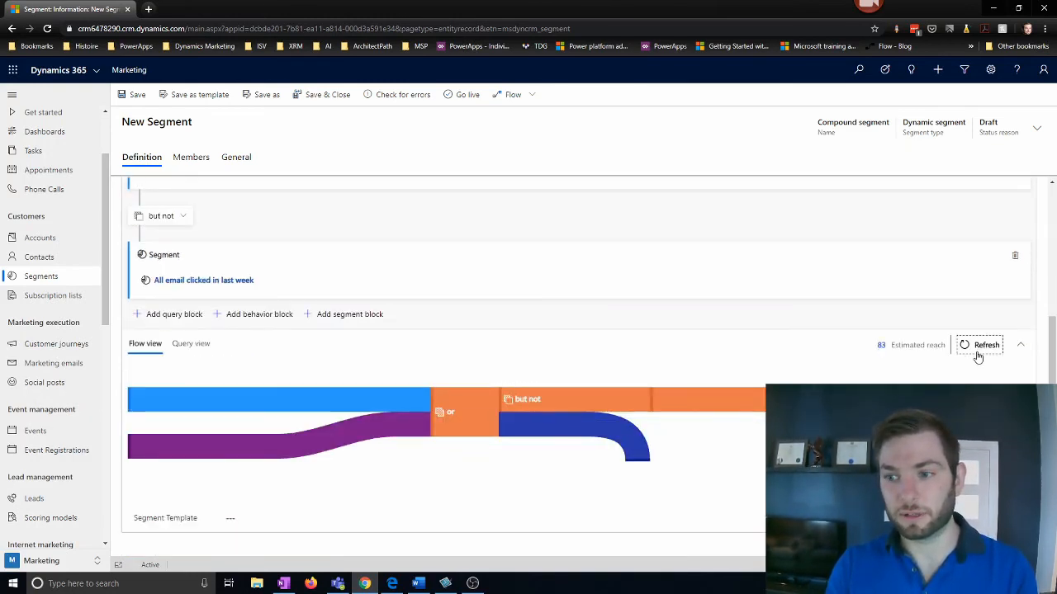
drag(882, 345, 917, 345)
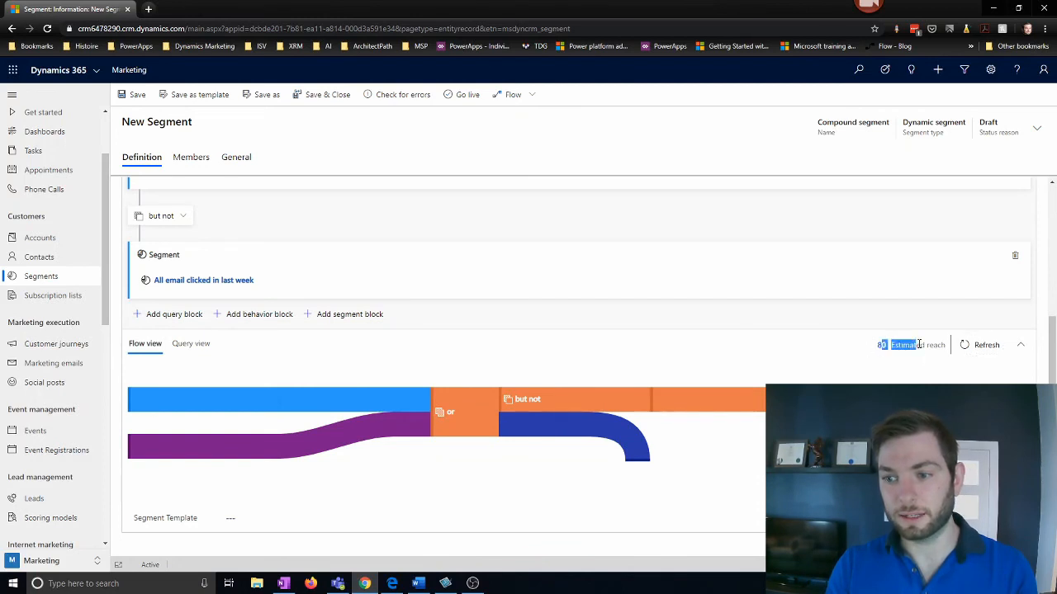
click(917, 345)
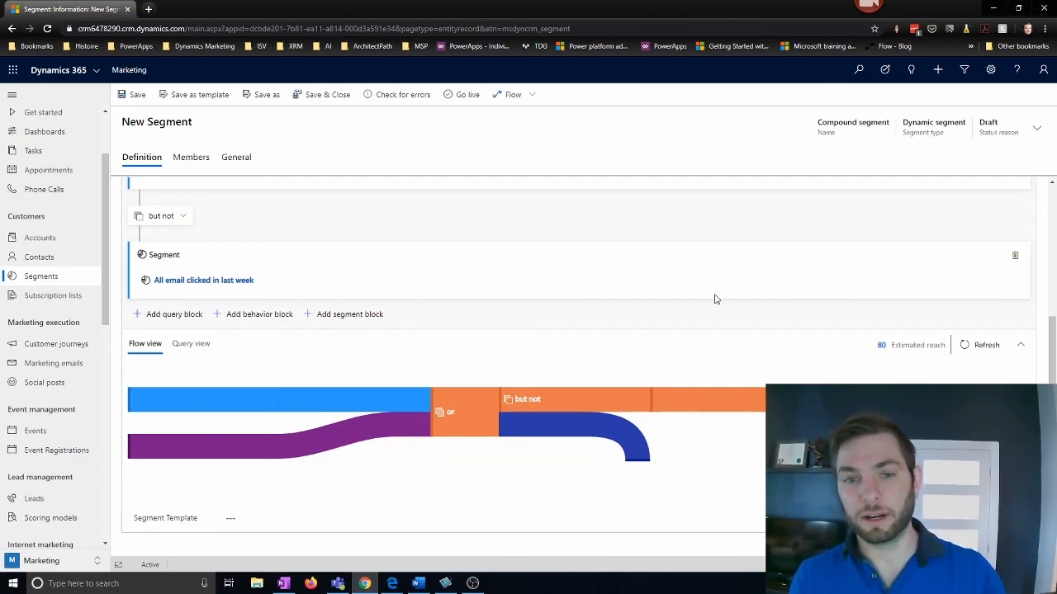
- Save the compound segment and make it go live
scroll(549, 317, up, 2)
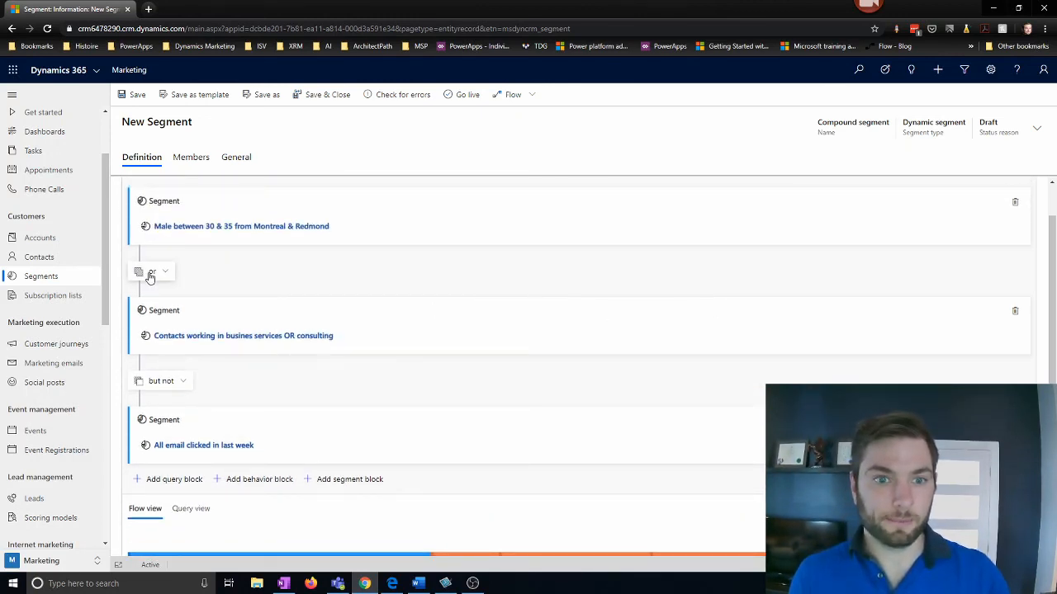
key(ctrl+s)
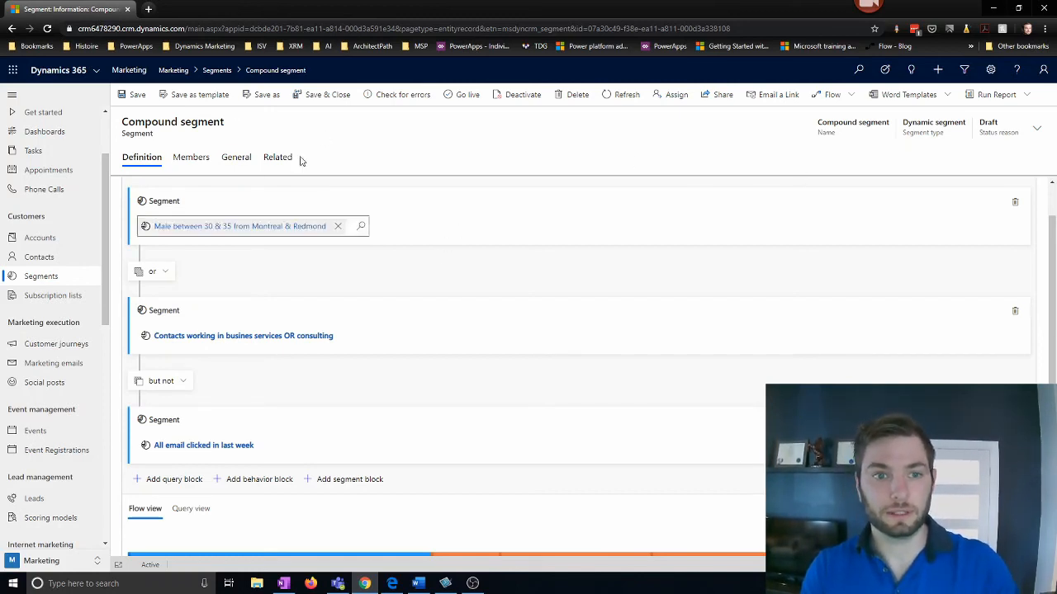
click(462, 95)
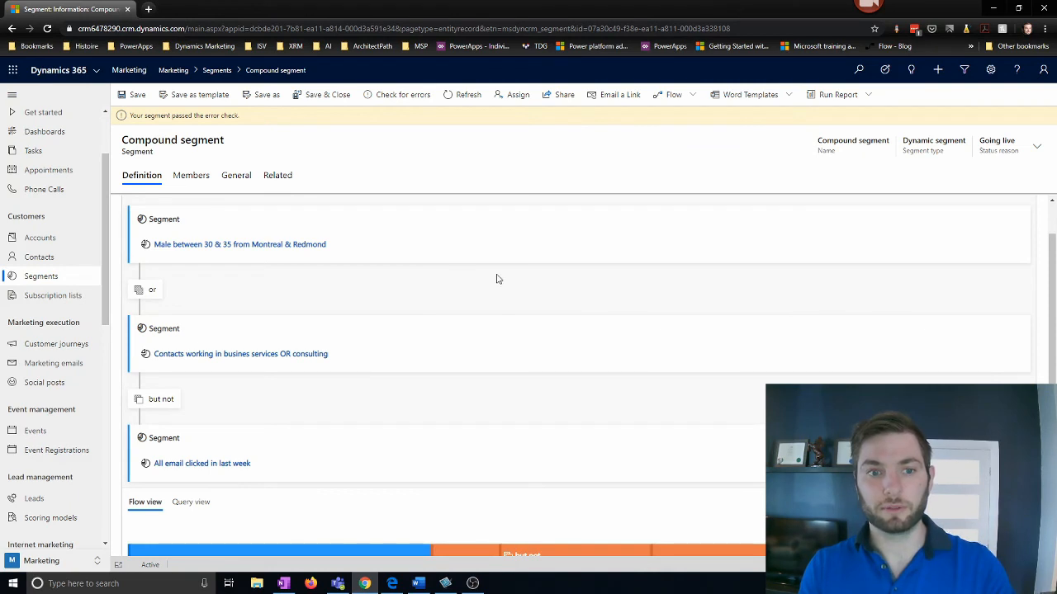
- Review the member list of the live compound segment, including the contacts' company names
click(186, 184)
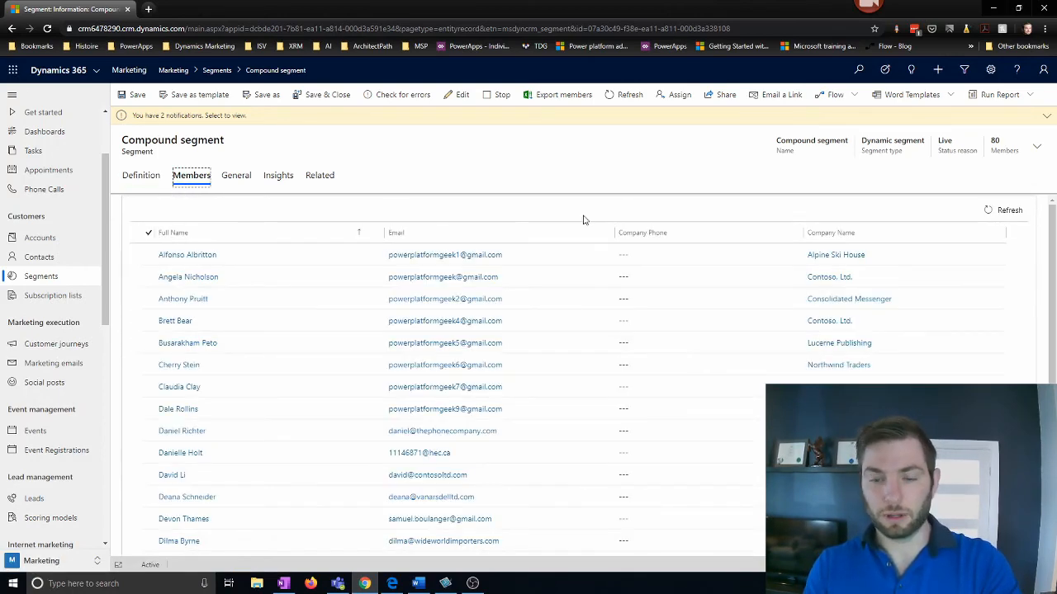
scroll(583, 220, down, 4)
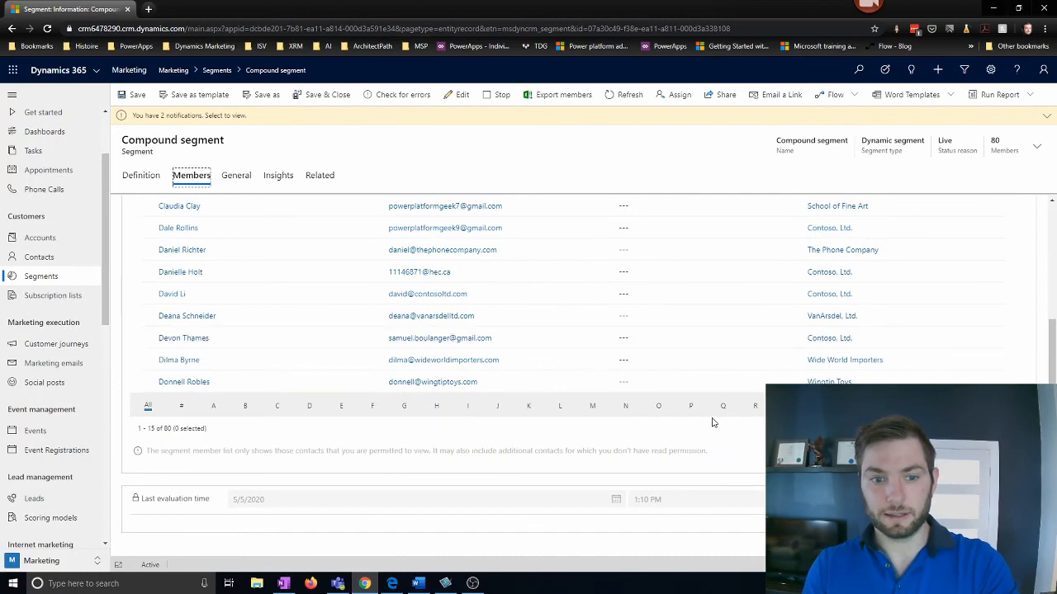
scroll(714, 422, up, 4)
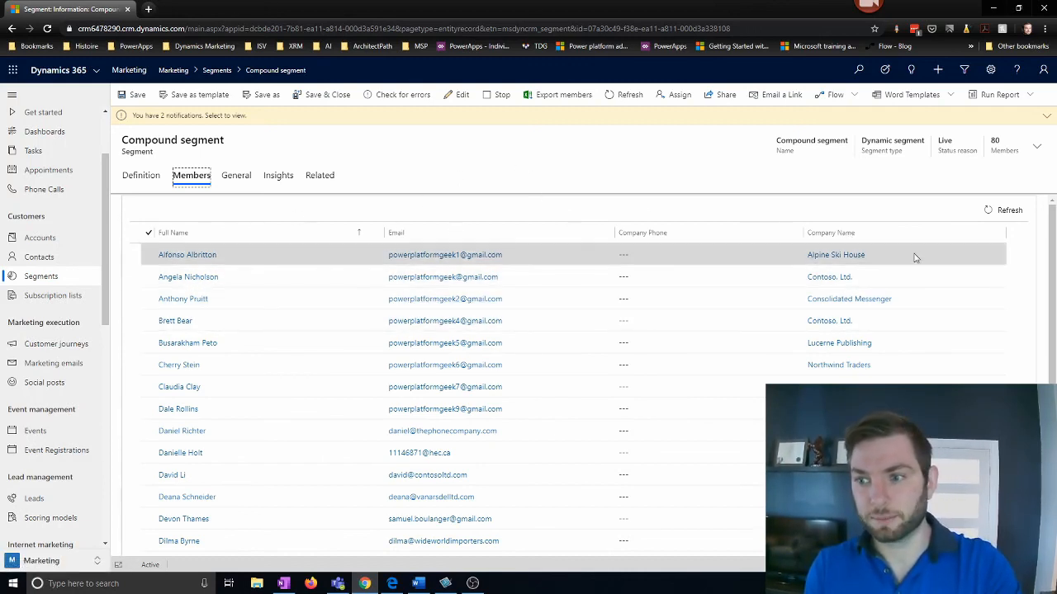
click(937, 254)
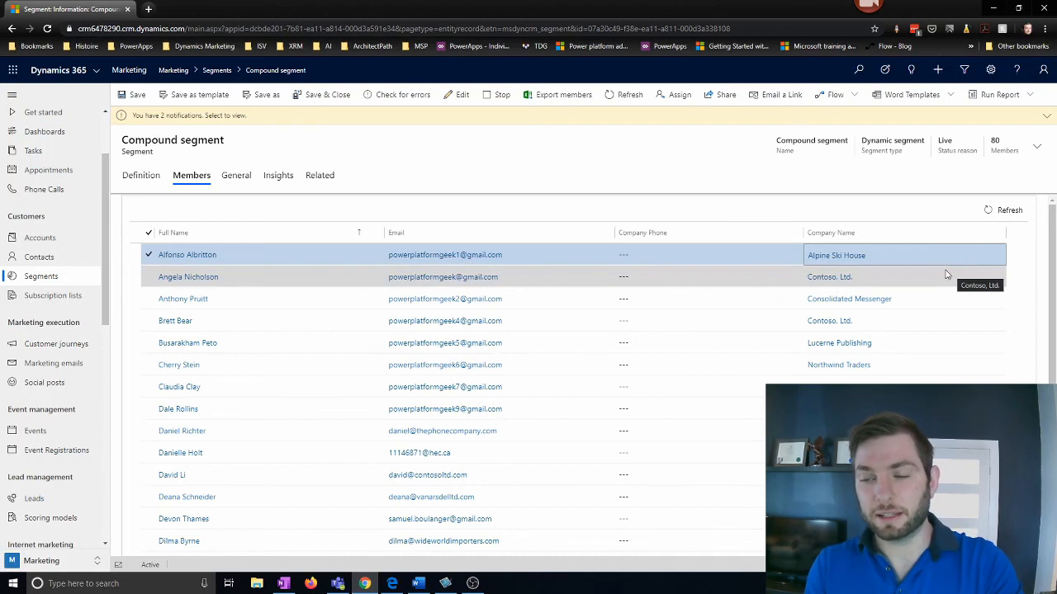
click(947, 276)
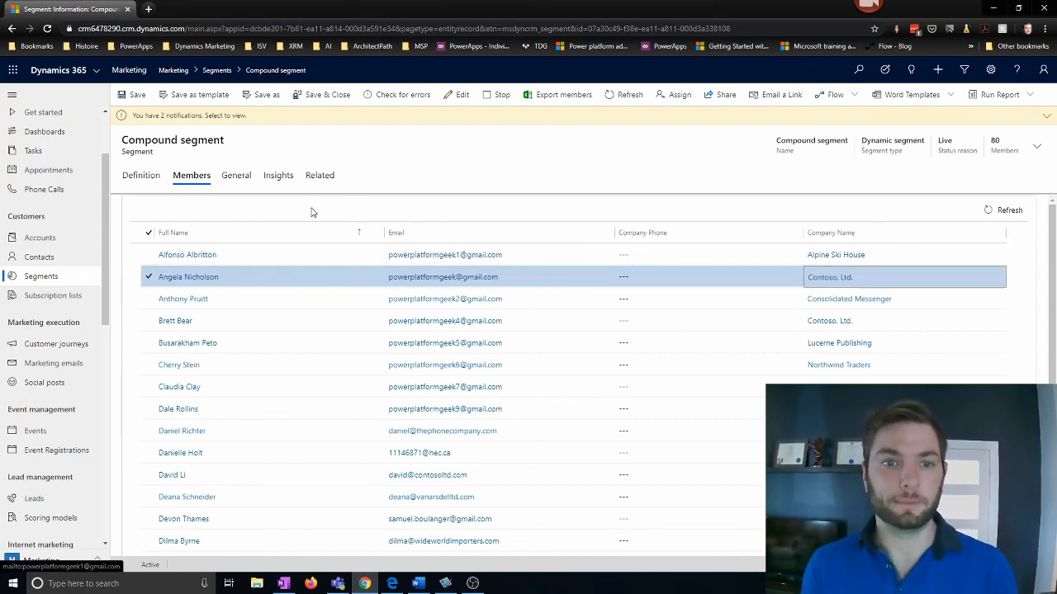
- Examine the segment's insights chart of members over time and its general details
click(279, 175)
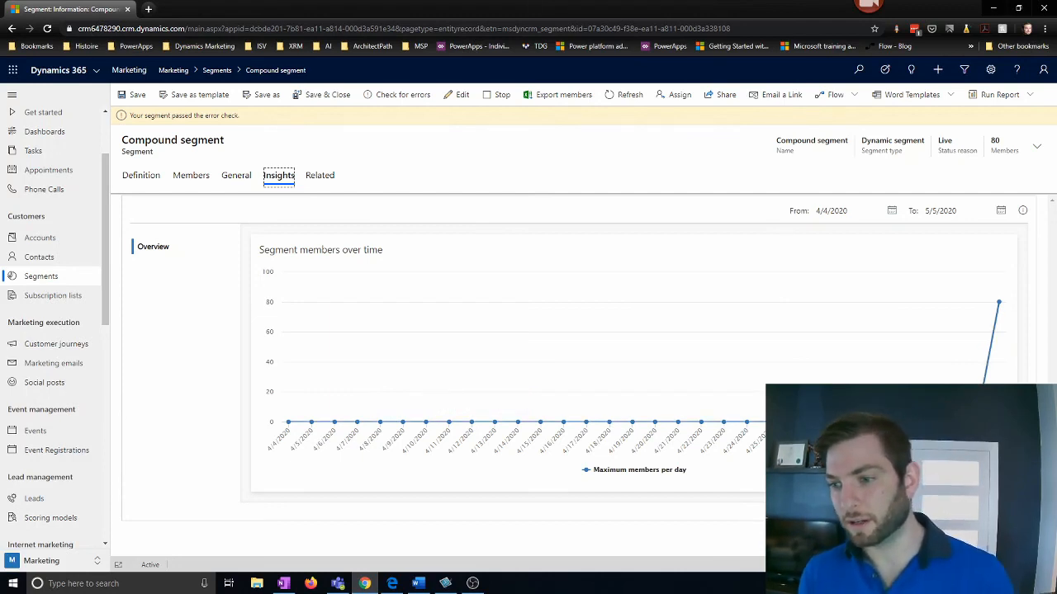
mouse_move(1000, 302)
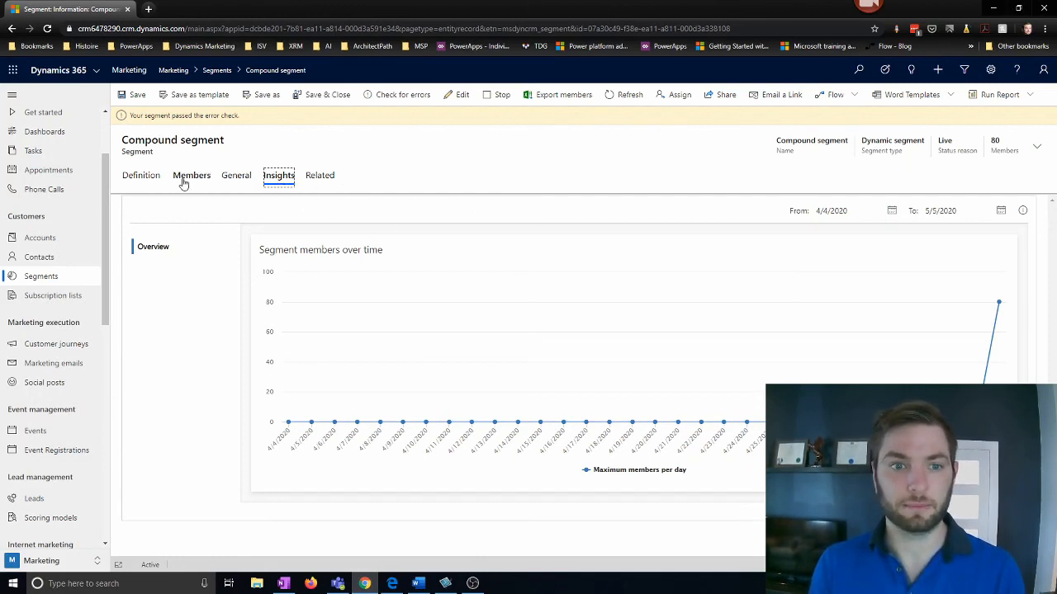
click(237, 180)
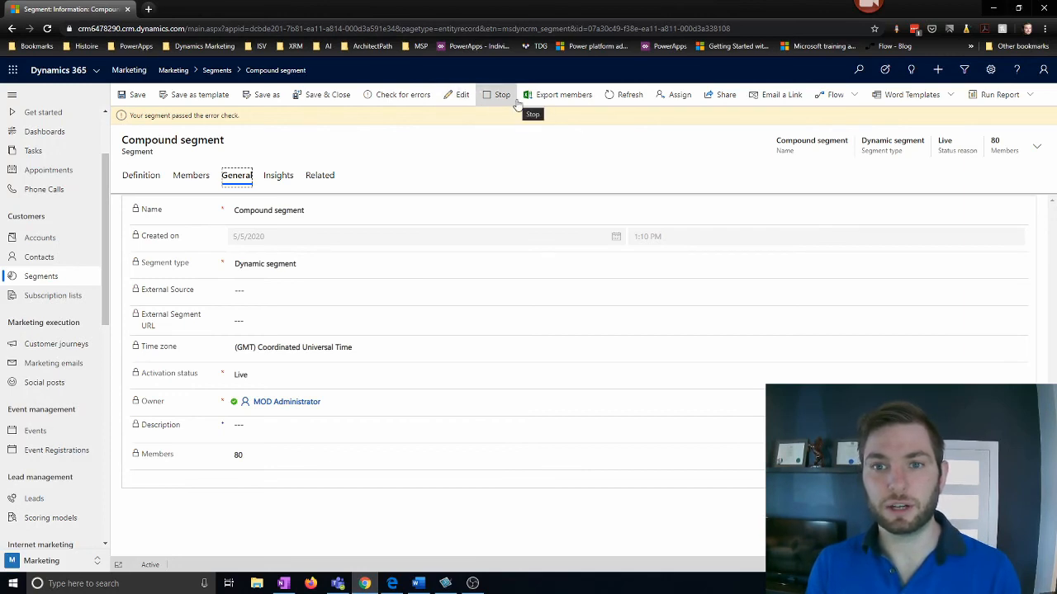
- Make the live compound segment editable, confirming the edit of the live record, and show its definition
click(464, 95)
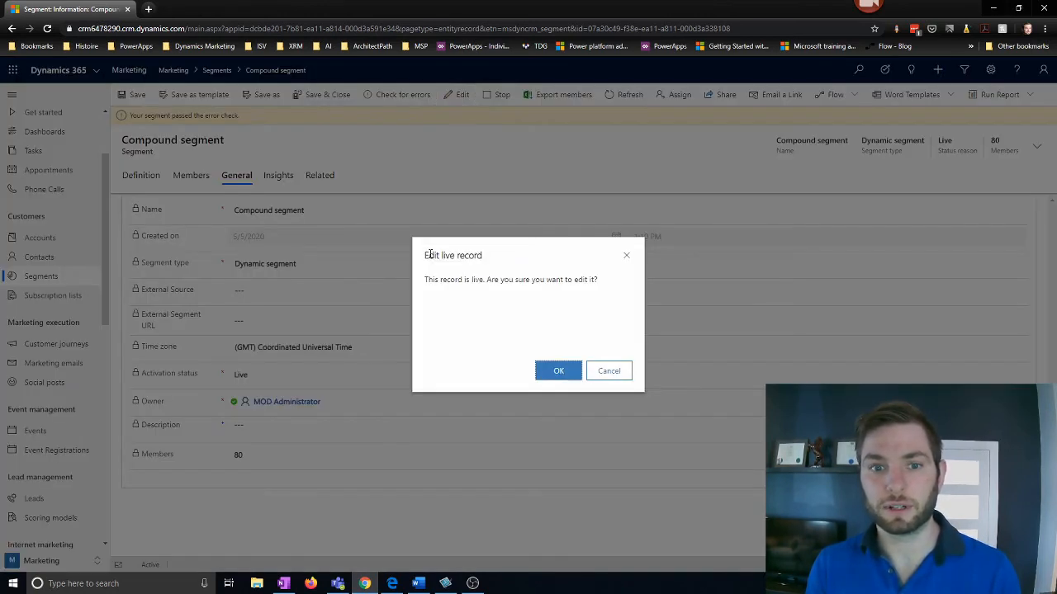
click(567, 372)
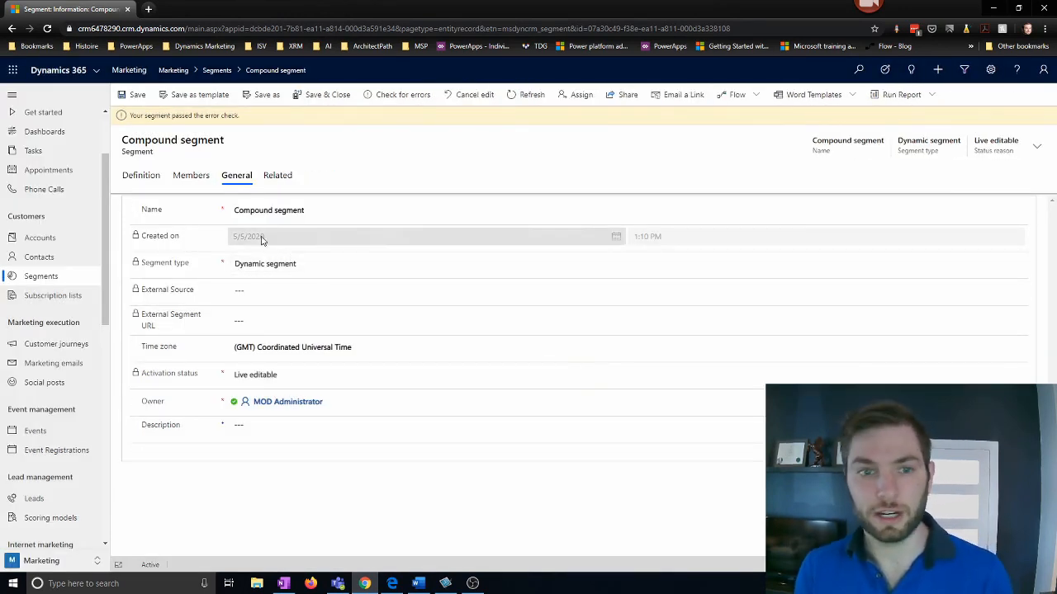
click(142, 176)
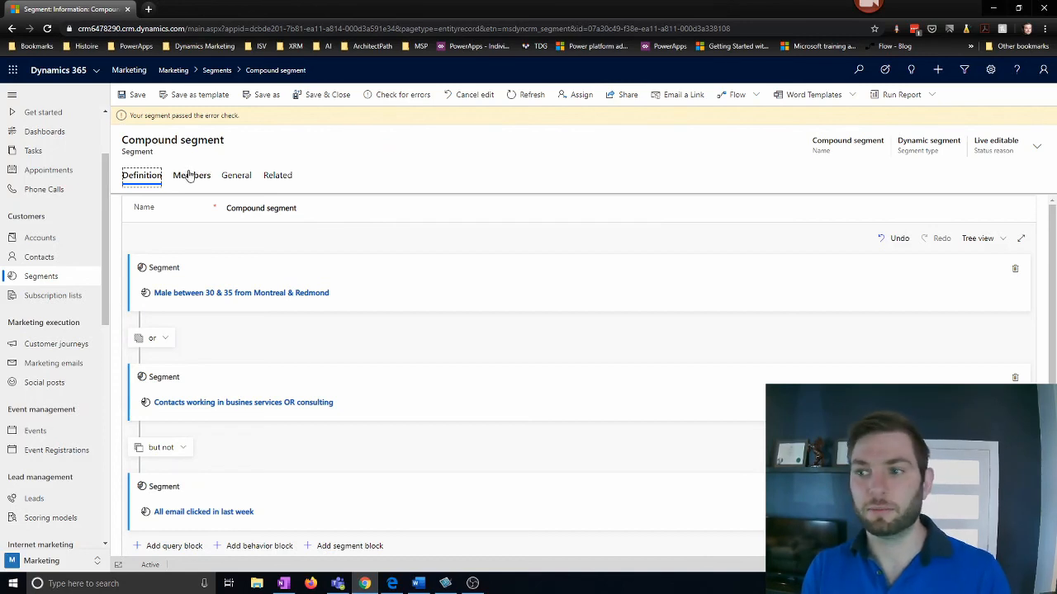
- Rename the segment as Compound segment example in its general details and save the change
click(230, 178)
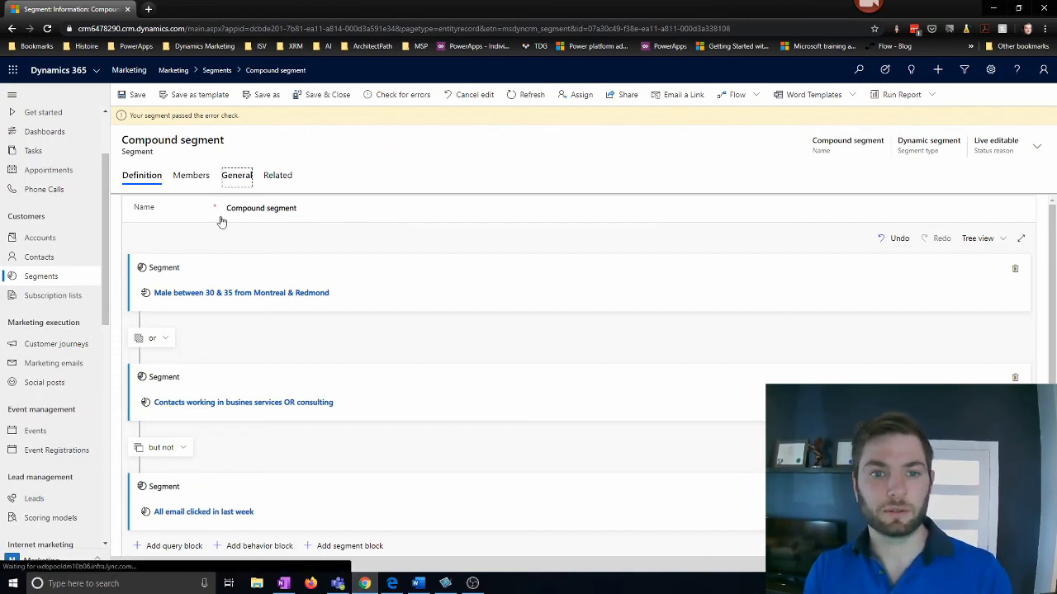
click(342, 208)
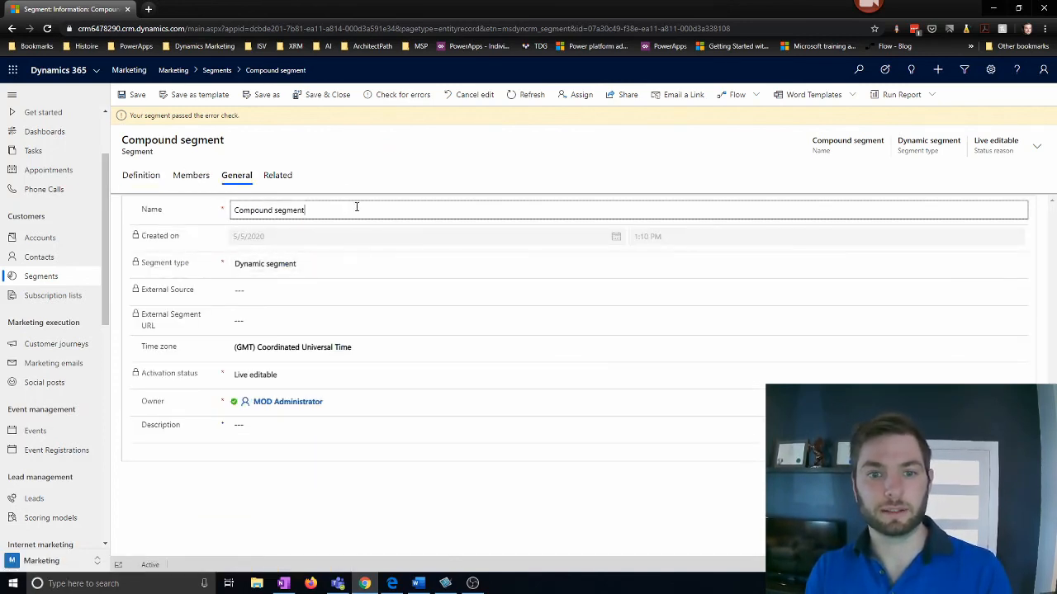
text(exe)
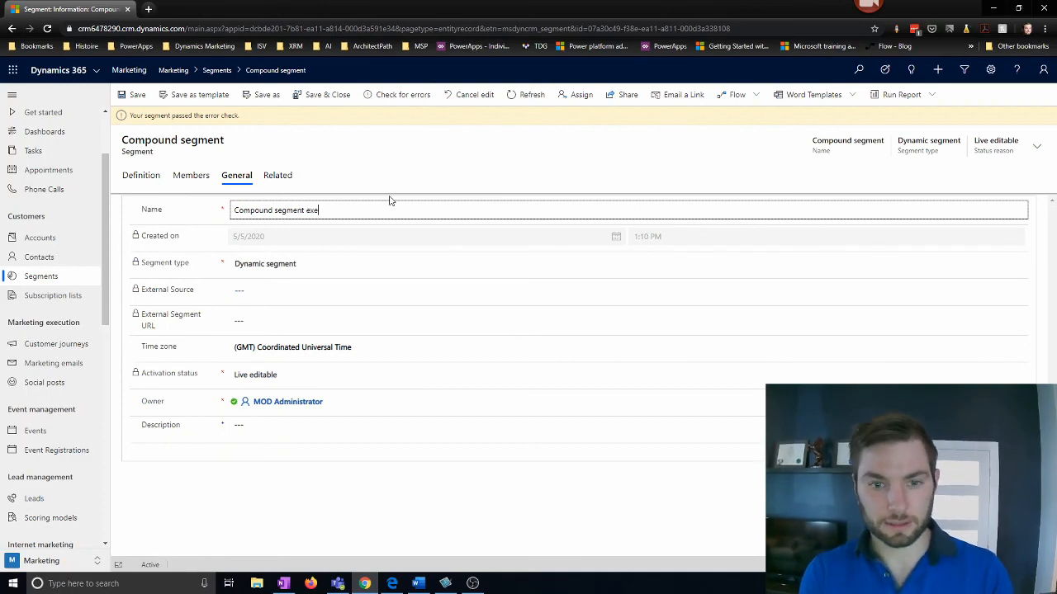
key(BackSpace)
text(ample)
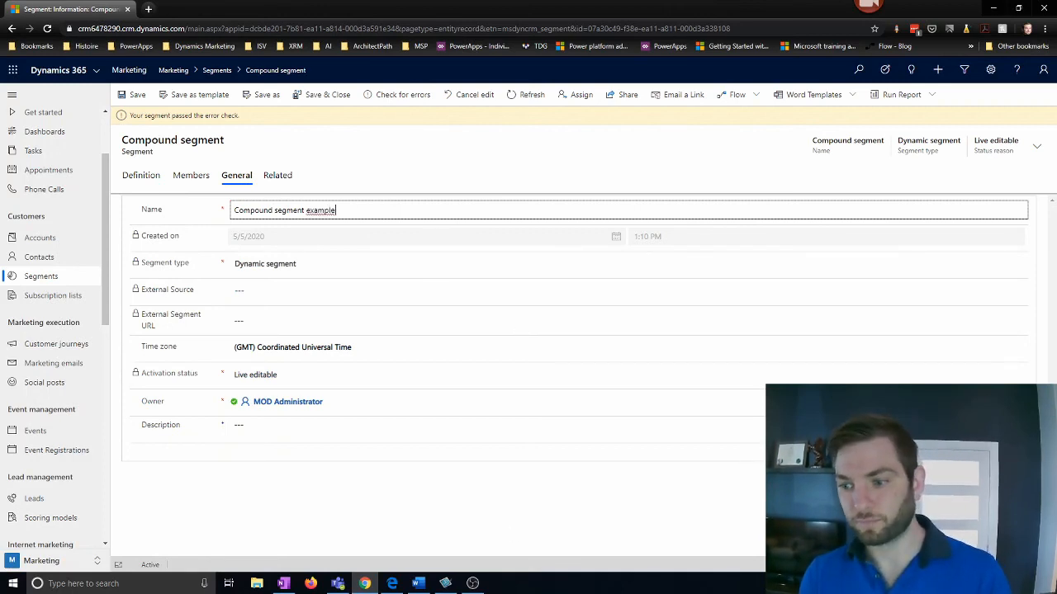
click(132, 95)
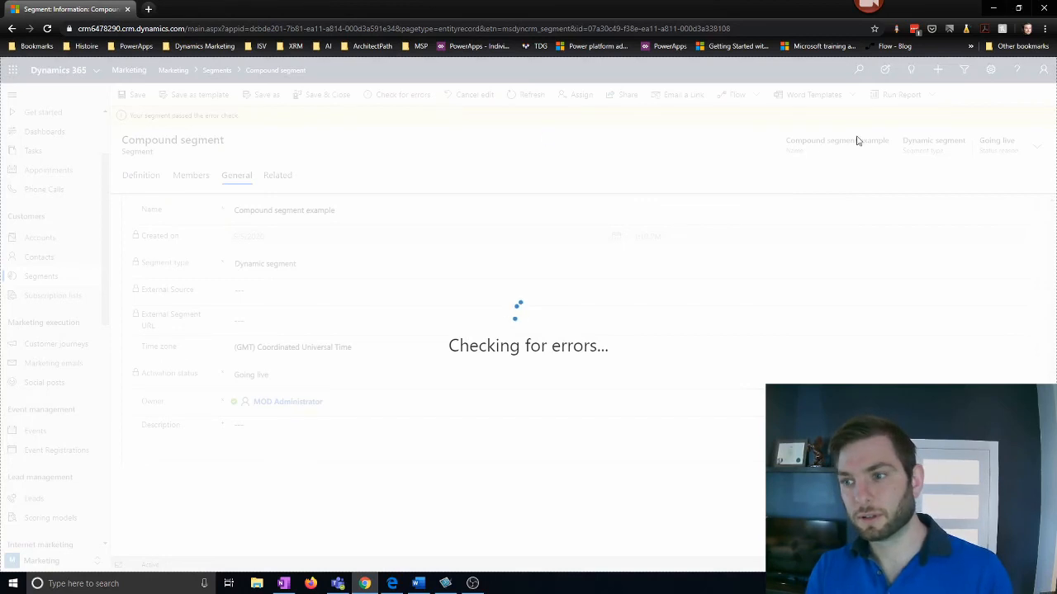